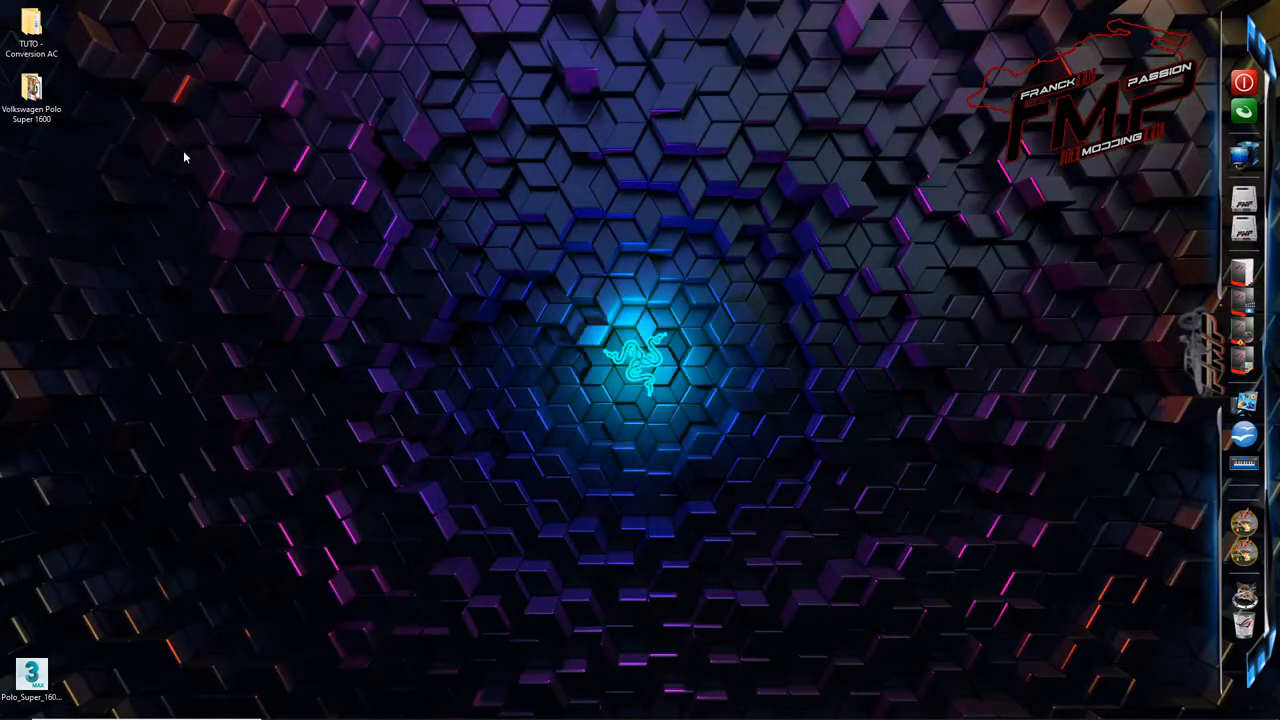
# - Open the Volkswagen Polo Super 1600 folder and review its four DDS textures and its MTL and OBJ files
pyautogui.doubleClick(31, 92)
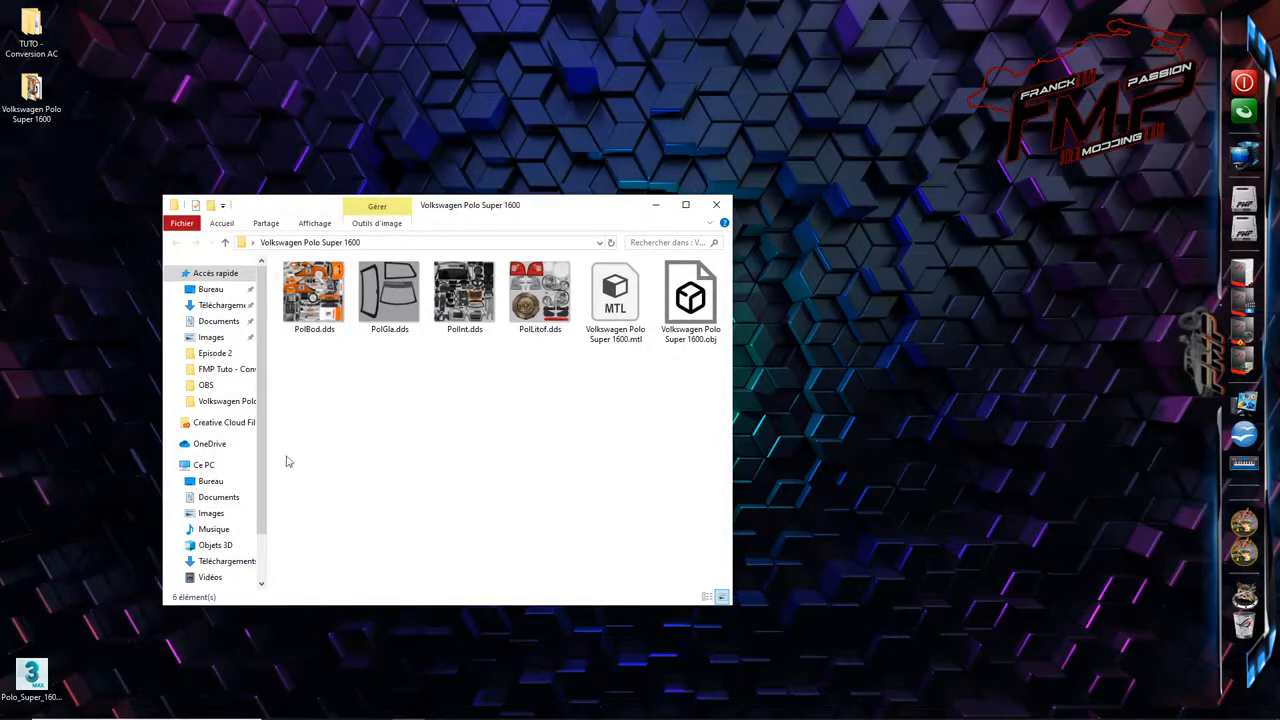
pyautogui.moveTo(327, 423); pyautogui.dragTo(530, 328)
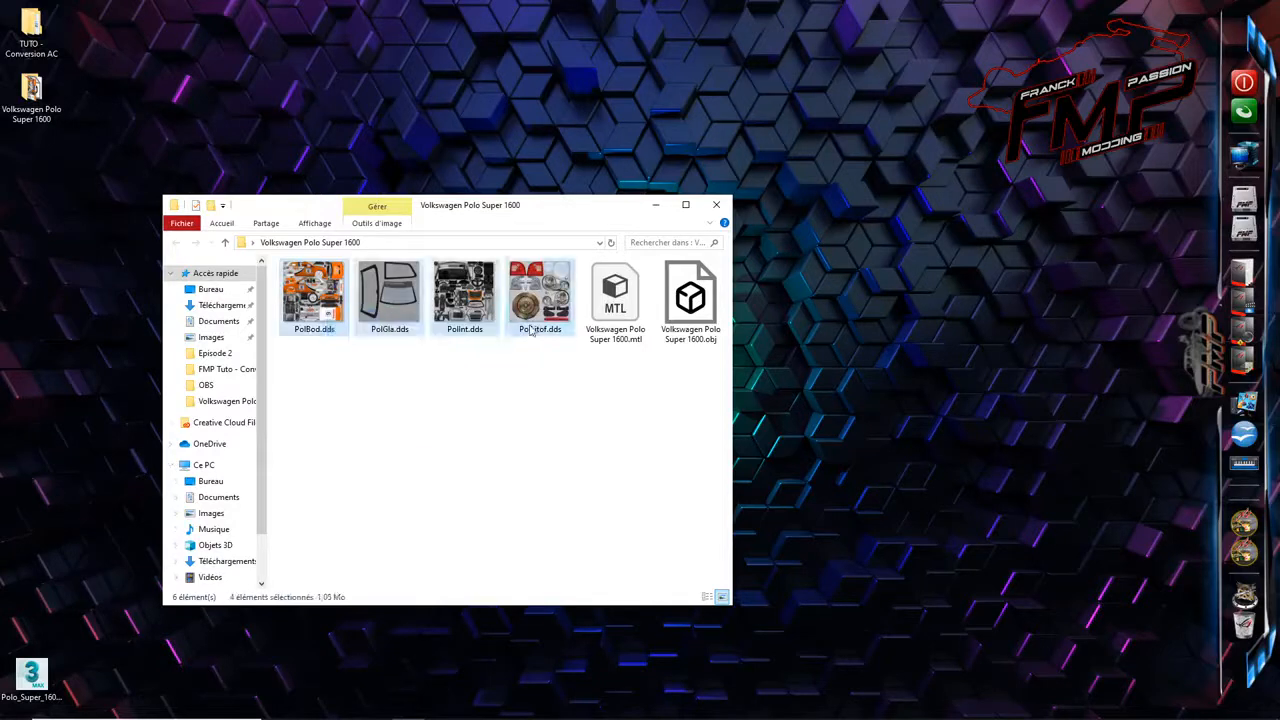
pyautogui.click(499, 437)
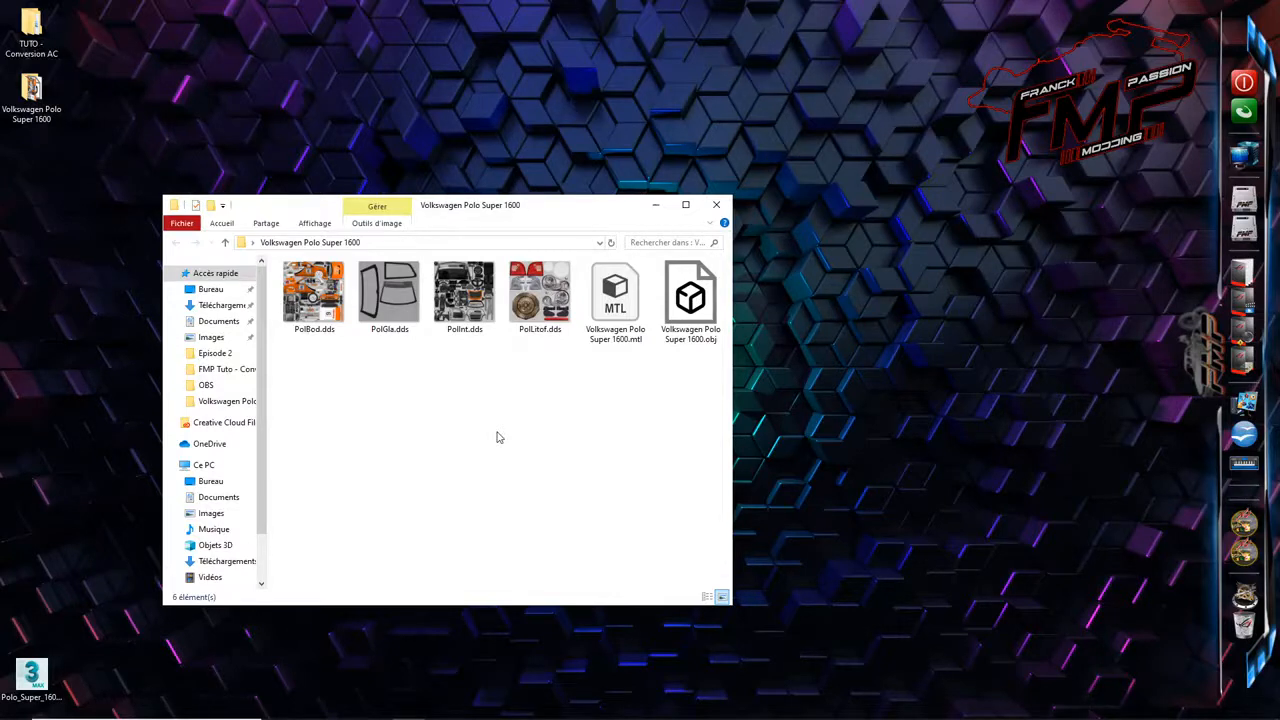
pyautogui.moveTo(622, 313); pyautogui.dragTo(729, 258)
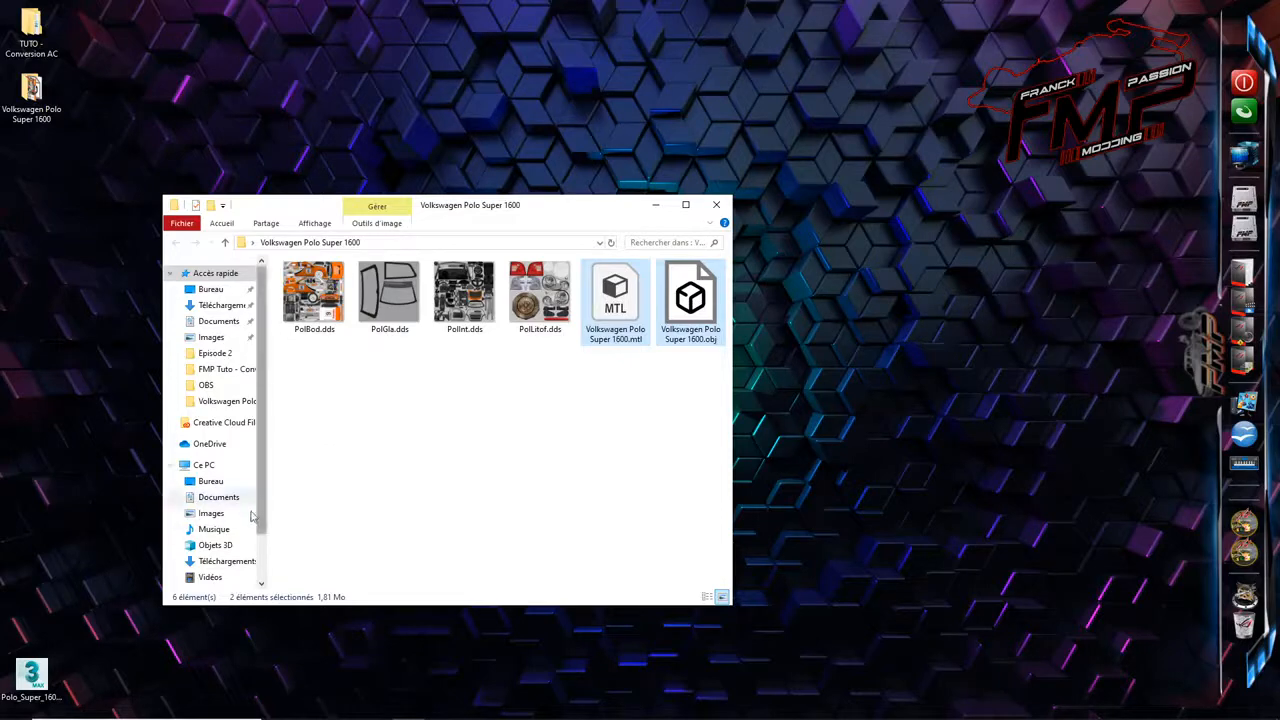
# - Open the TUTO - Conversion AC folder and move its window clear of the Volkswagen Polo Super 1600 folder
pyautogui.click(50, 30)
pyautogui.doubleClick(50, 30)
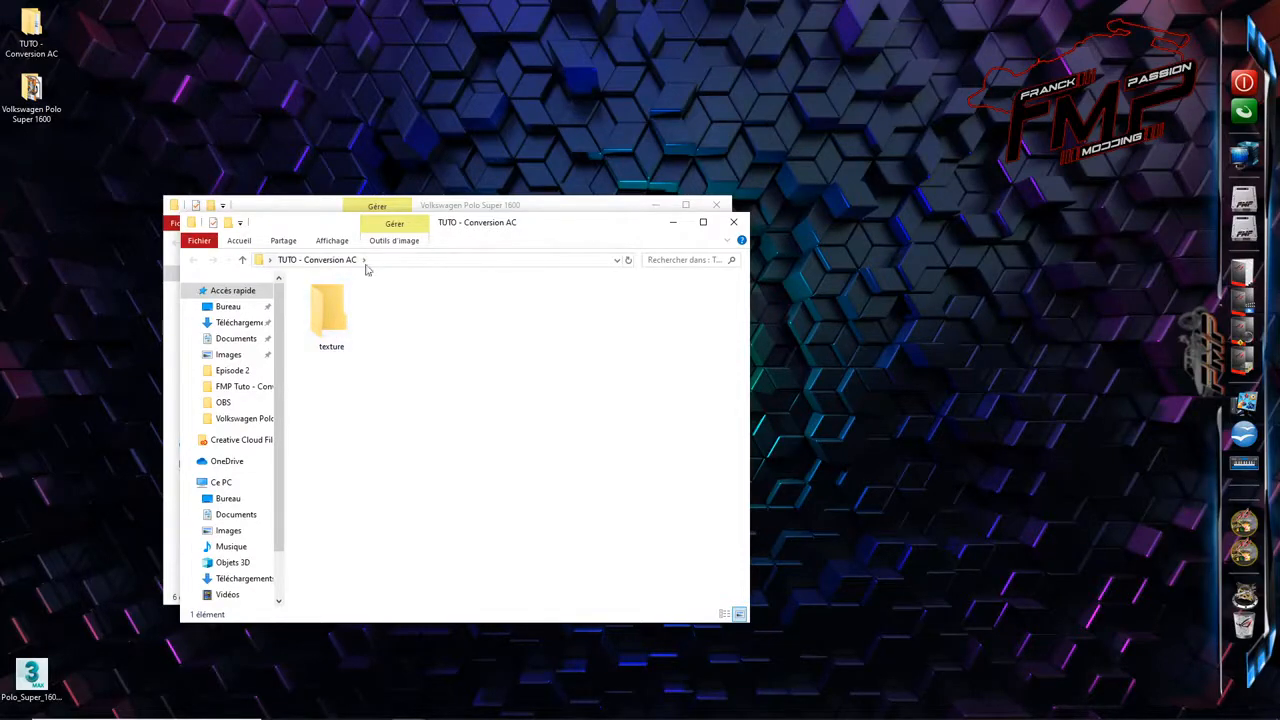
pyautogui.moveTo(509, 234); pyautogui.dragTo(926, 77)
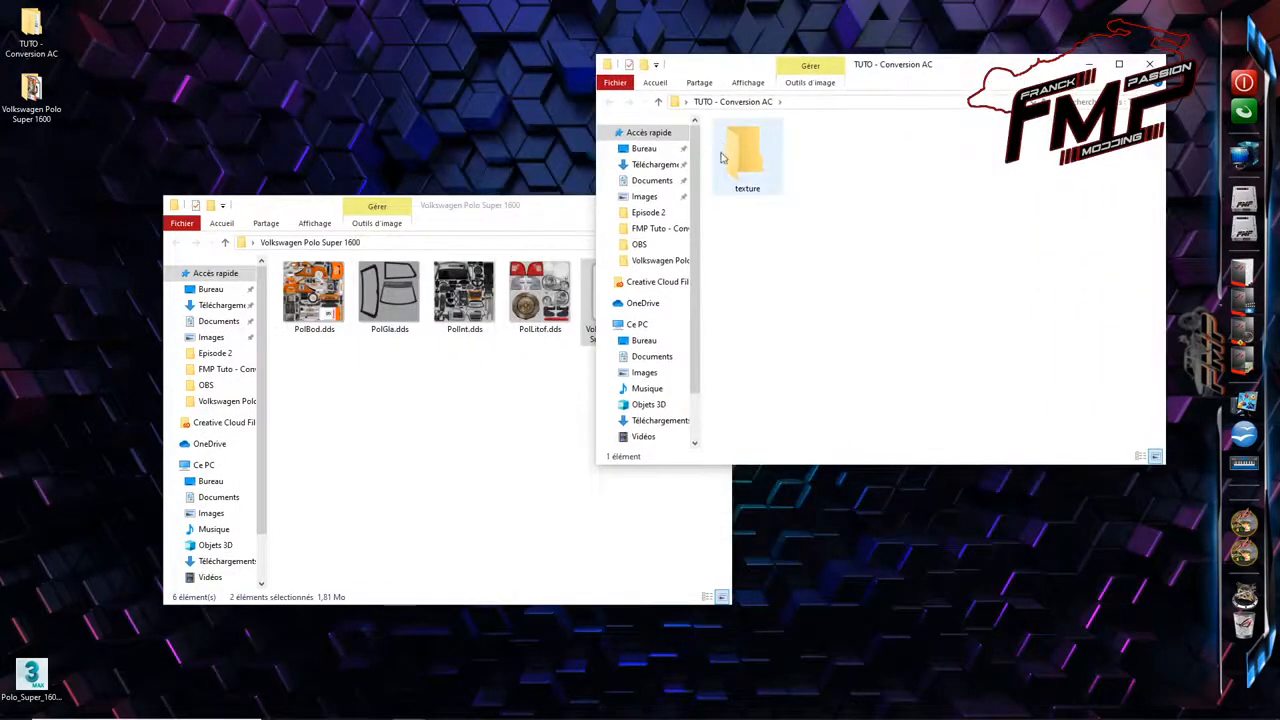
# - Copy PolBod.dds, PolGla.dds, PolInt.dds and PolLitof.dds into the texture subfolder of TUTO - Conversion AC
pyautogui.click(519, 213)
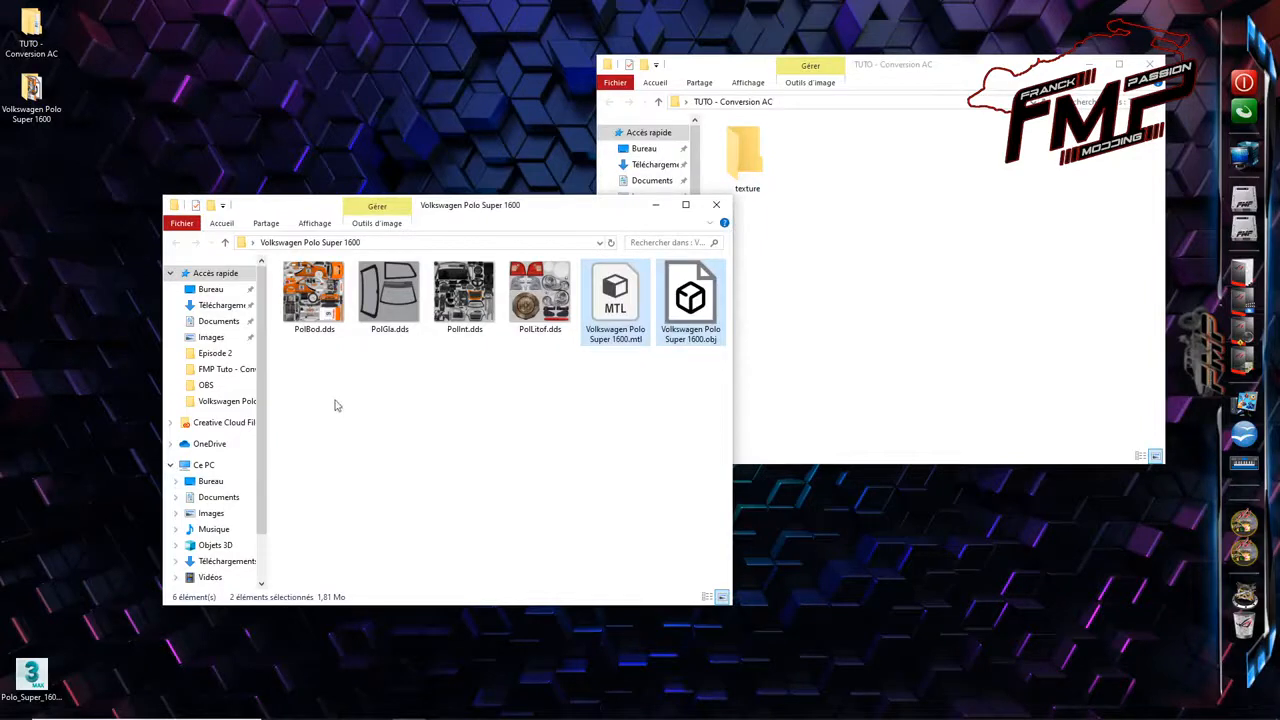
pyautogui.moveTo(329, 389); pyautogui.dragTo(570, 262)
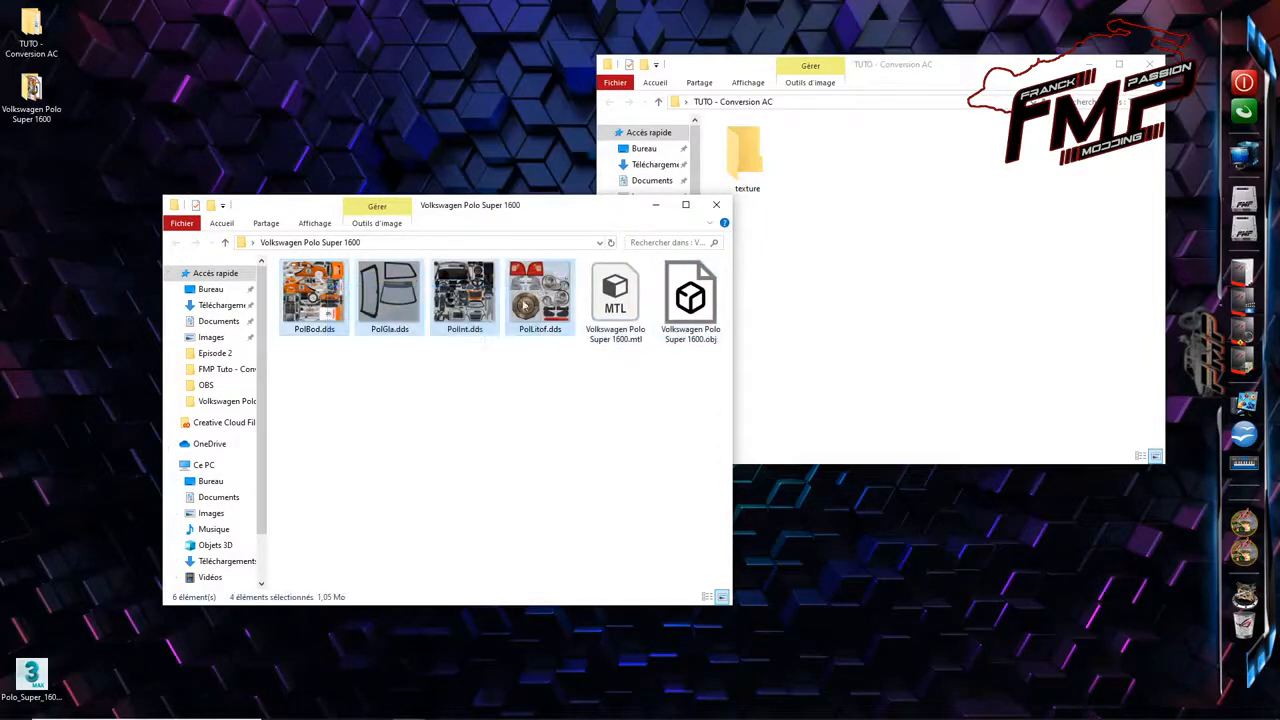
pyautogui.rightClick(332, 305)
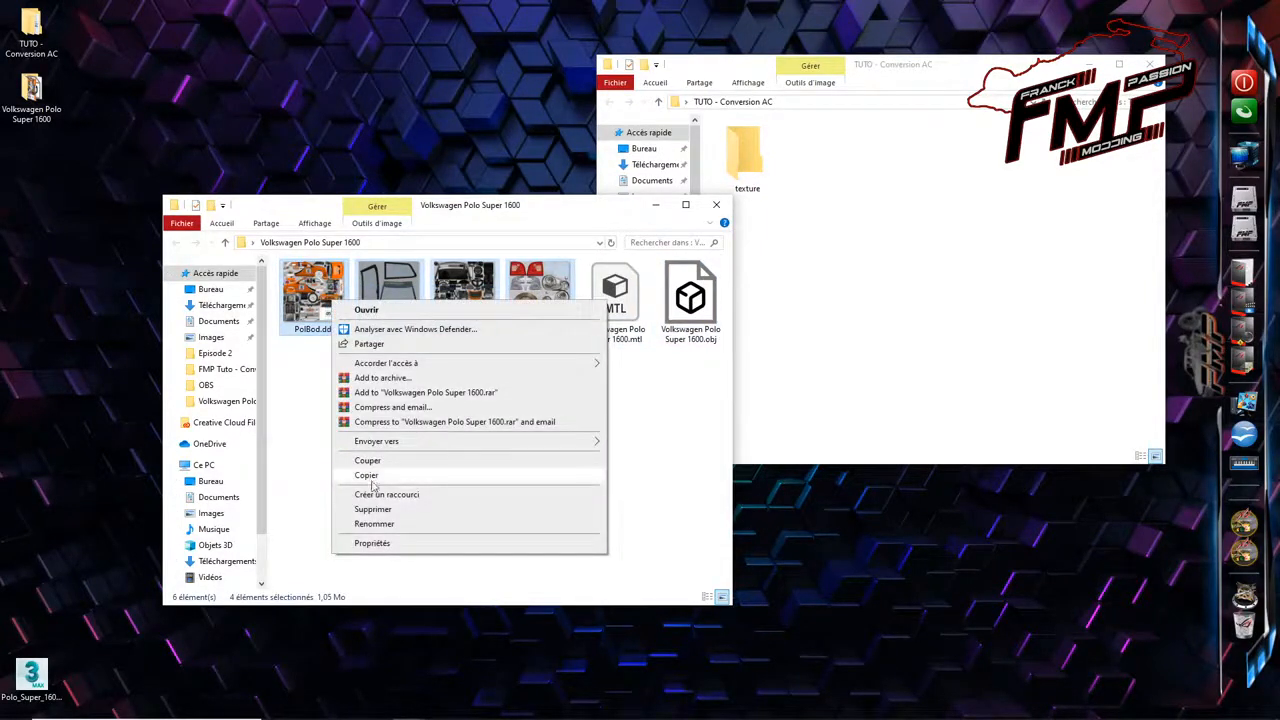
pyautogui.click(360, 477)
pyautogui.click(725, 175)
pyautogui.doubleClick(725, 175)
pyautogui.rightClick(751, 177)
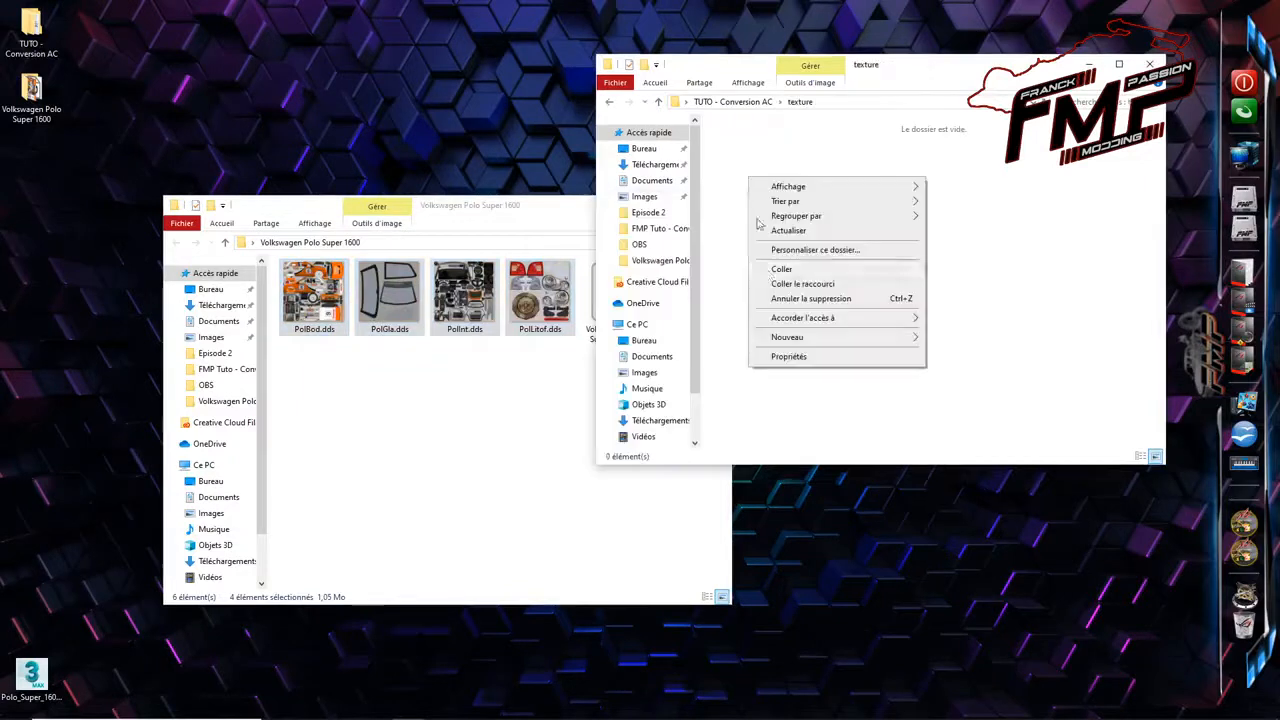
pyautogui.click(762, 273)
pyautogui.click(805, 302)
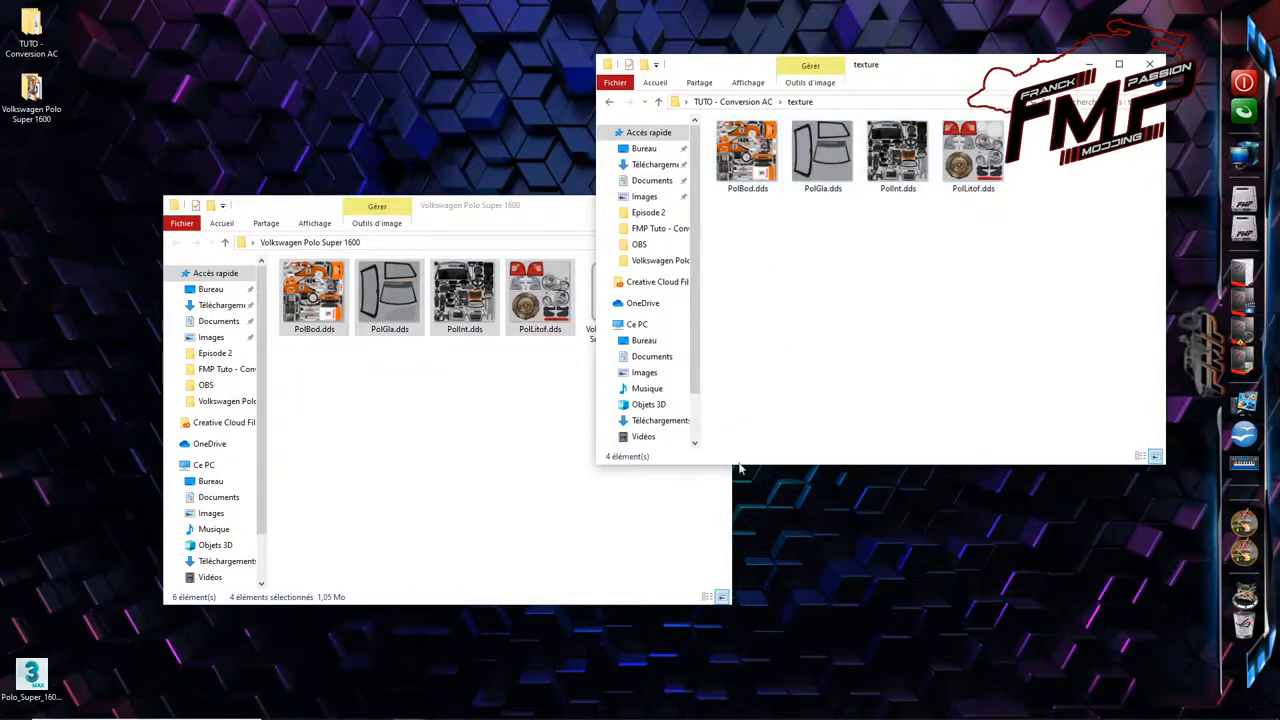
# - Copy the Volkswagen Polo Super 1600 MTL and OBJ files into the main TUTO - Conversion AC folder and close the source folder
pyautogui.click(658, 101)
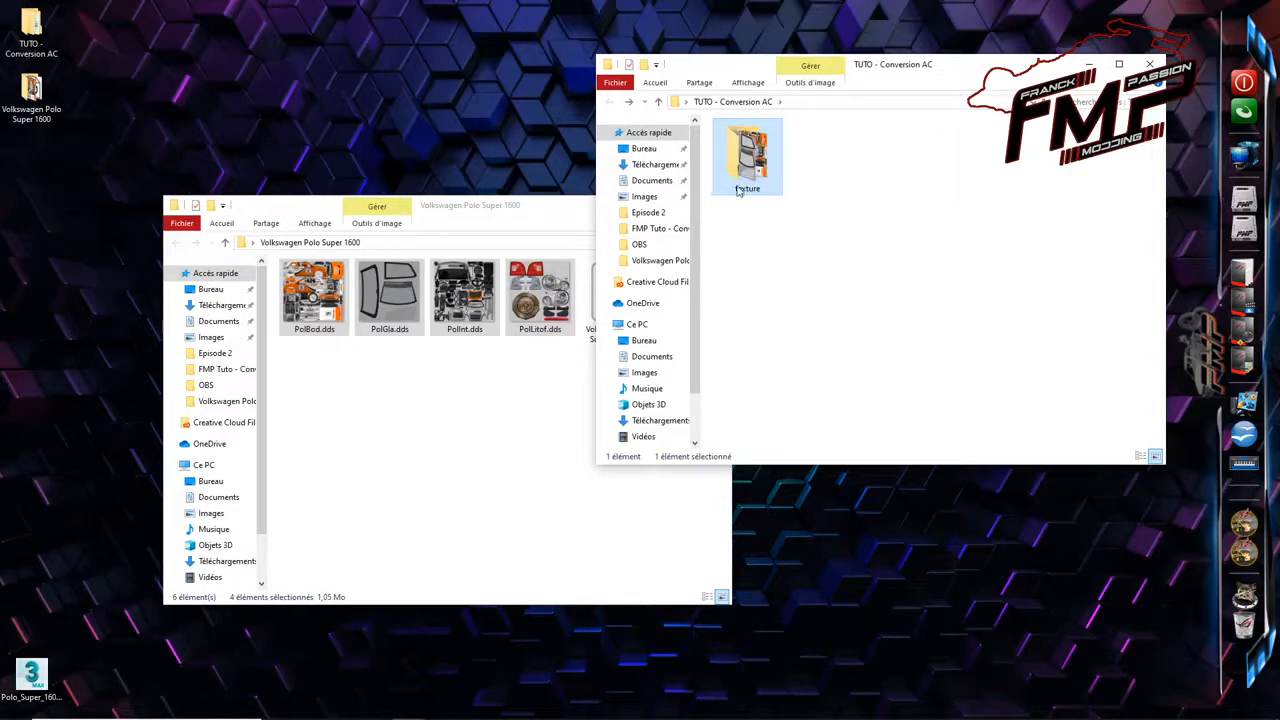
pyautogui.click(487, 216)
pyautogui.moveTo(569, 211); pyautogui.dragTo(461, 217)
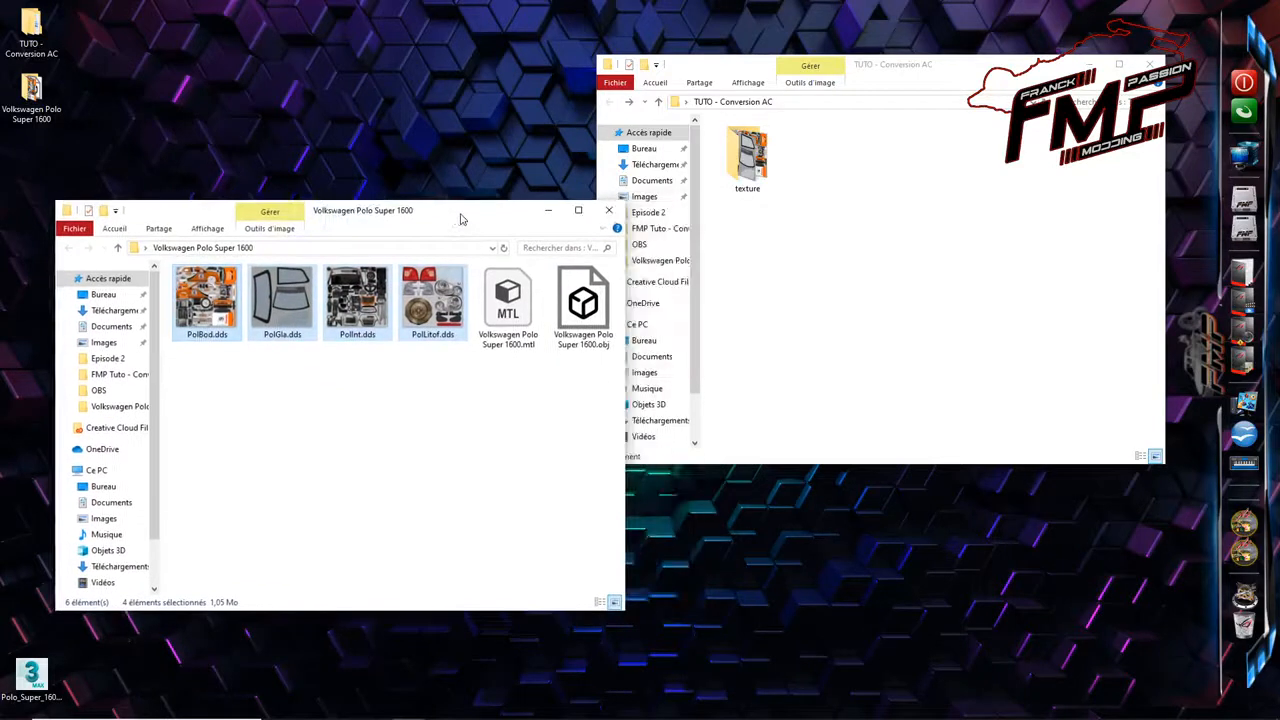
pyautogui.click(447, 389)
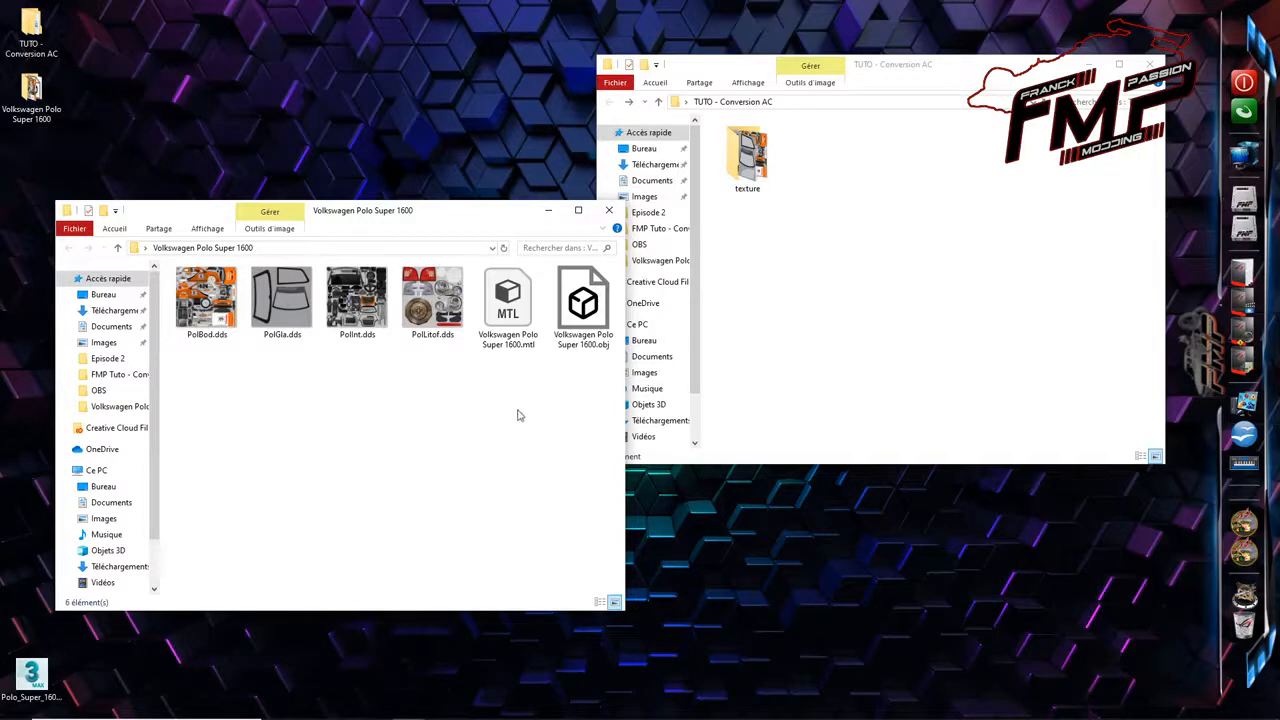
pyautogui.moveTo(514, 326); pyautogui.dragTo(609, 409)
pyautogui.rightClick(518, 318)
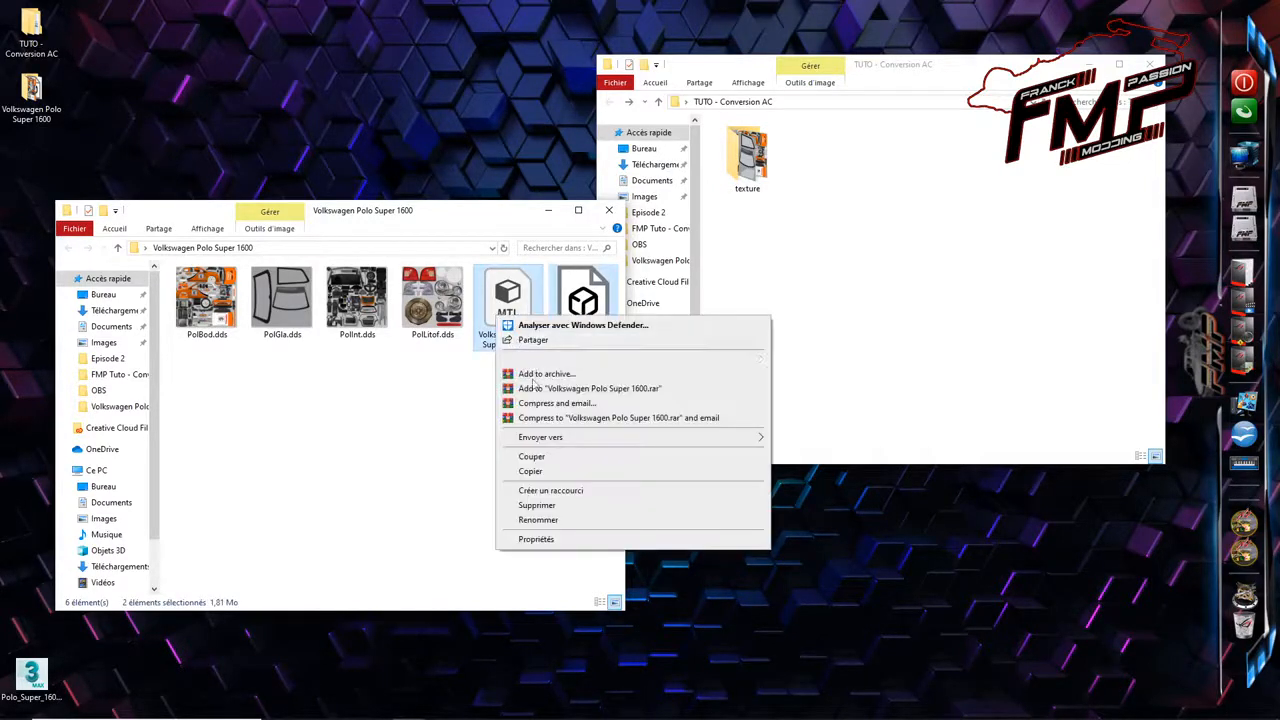
pyautogui.click(530, 471)
pyautogui.click(897, 142)
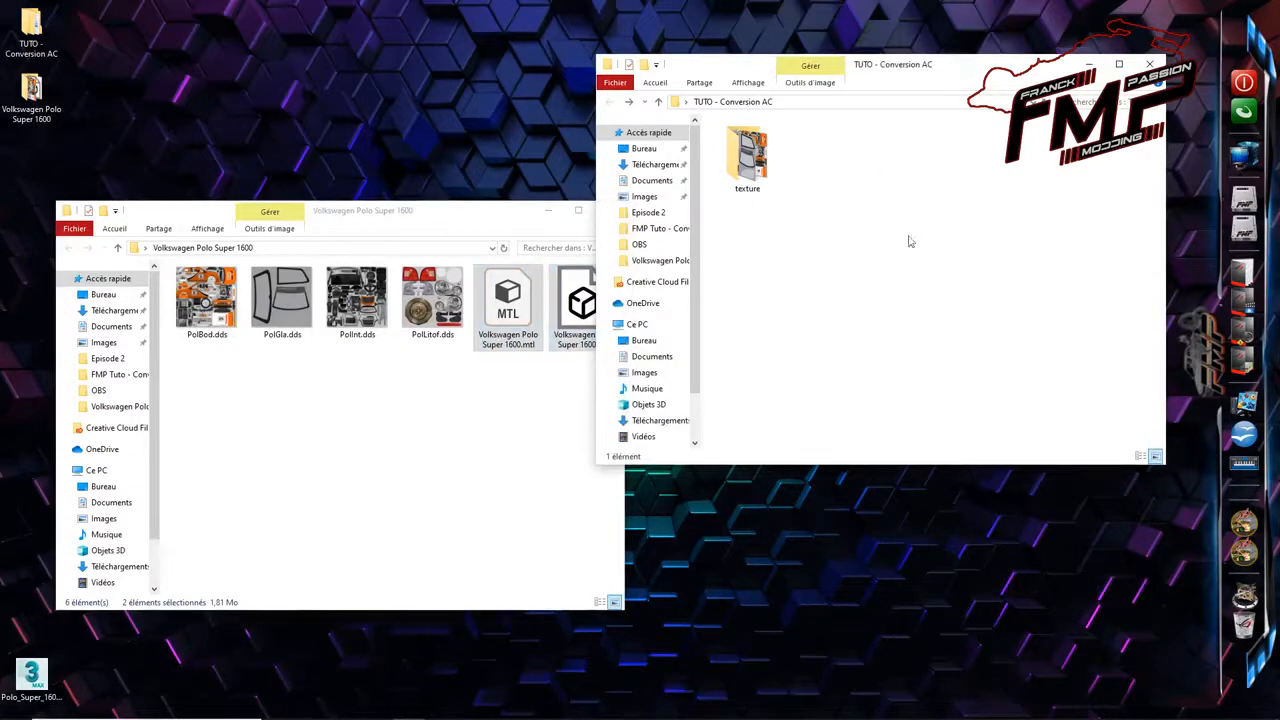
pyautogui.rightClick(794, 252)
pyautogui.click(800, 347)
pyautogui.click(471, 222)
pyautogui.click(606, 211)
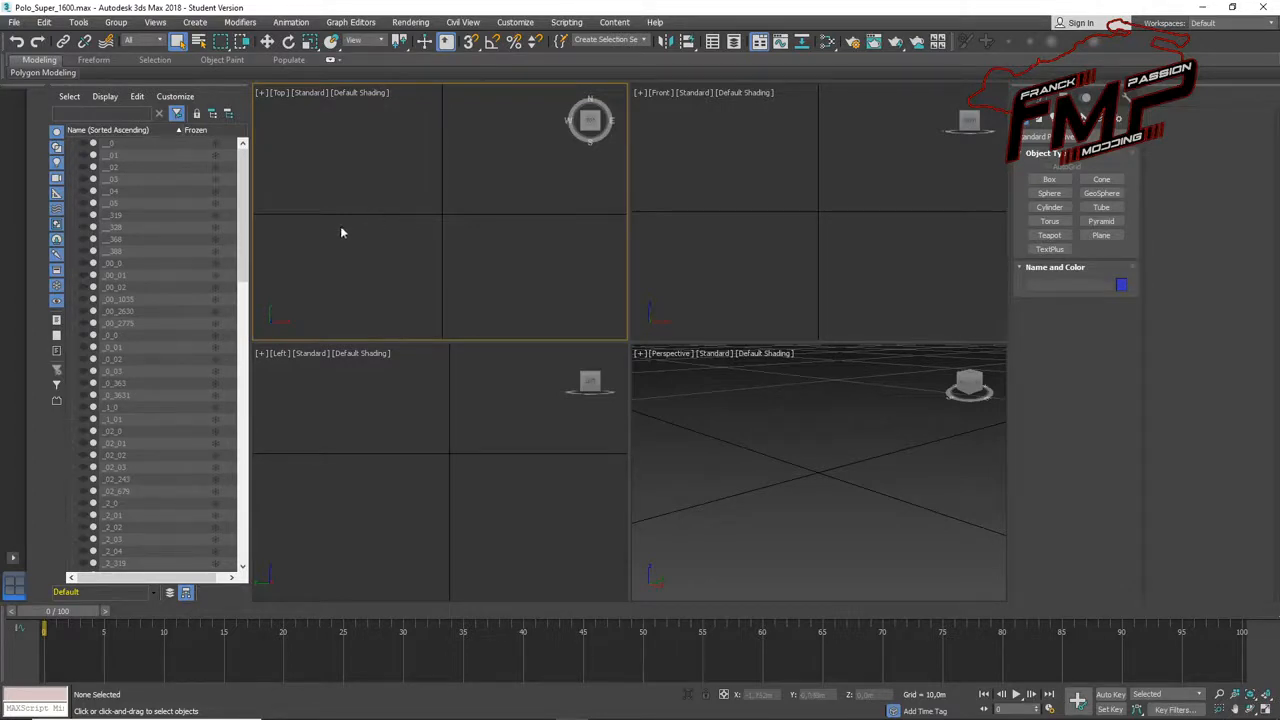
# - Import Volkswagen Polo Super 1600.obj from TUTO - Conversion AC into 3ds Max with all objects checked and the import options as they are
pyautogui.click(21, 28)
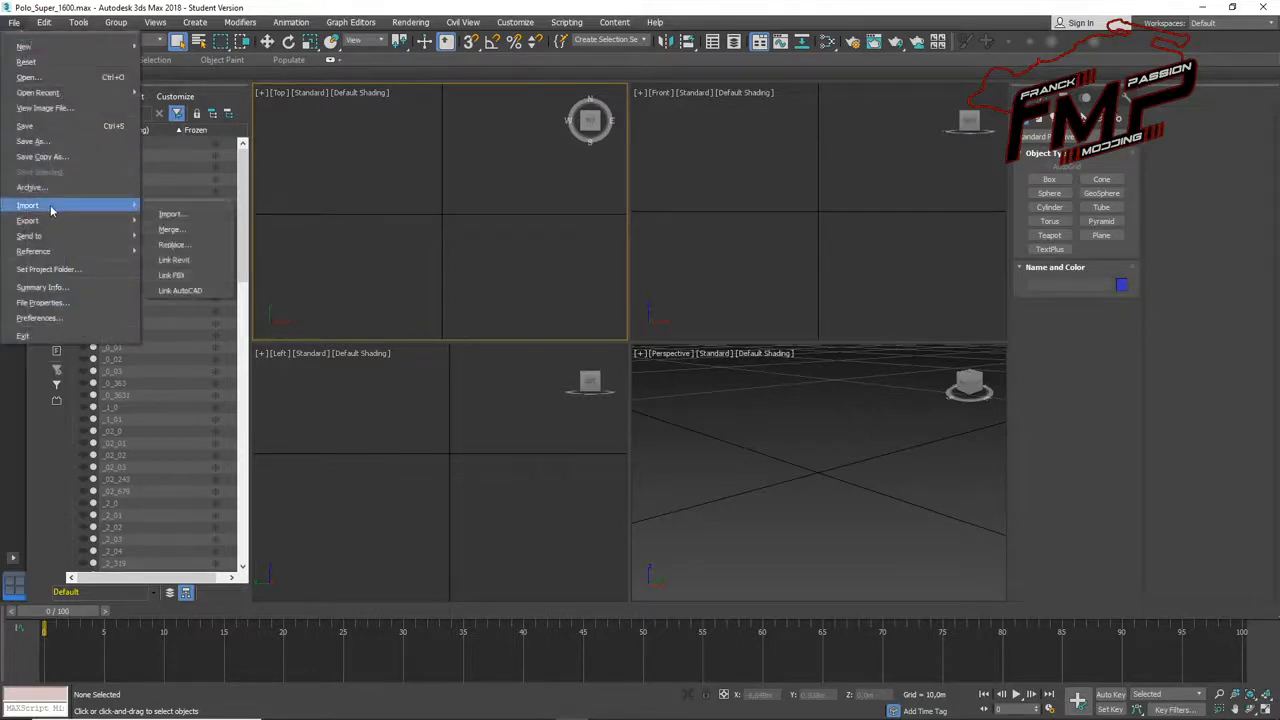
pyautogui.click(189, 215)
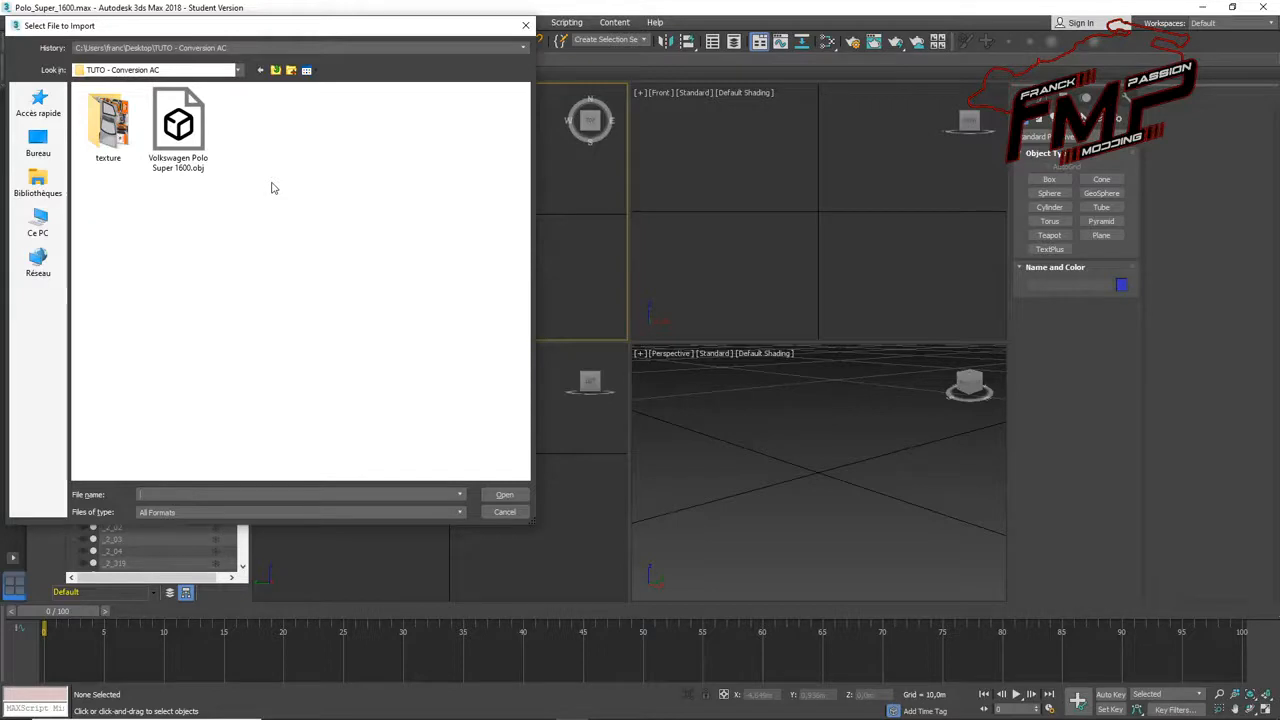
pyautogui.doubleClick(200, 145)
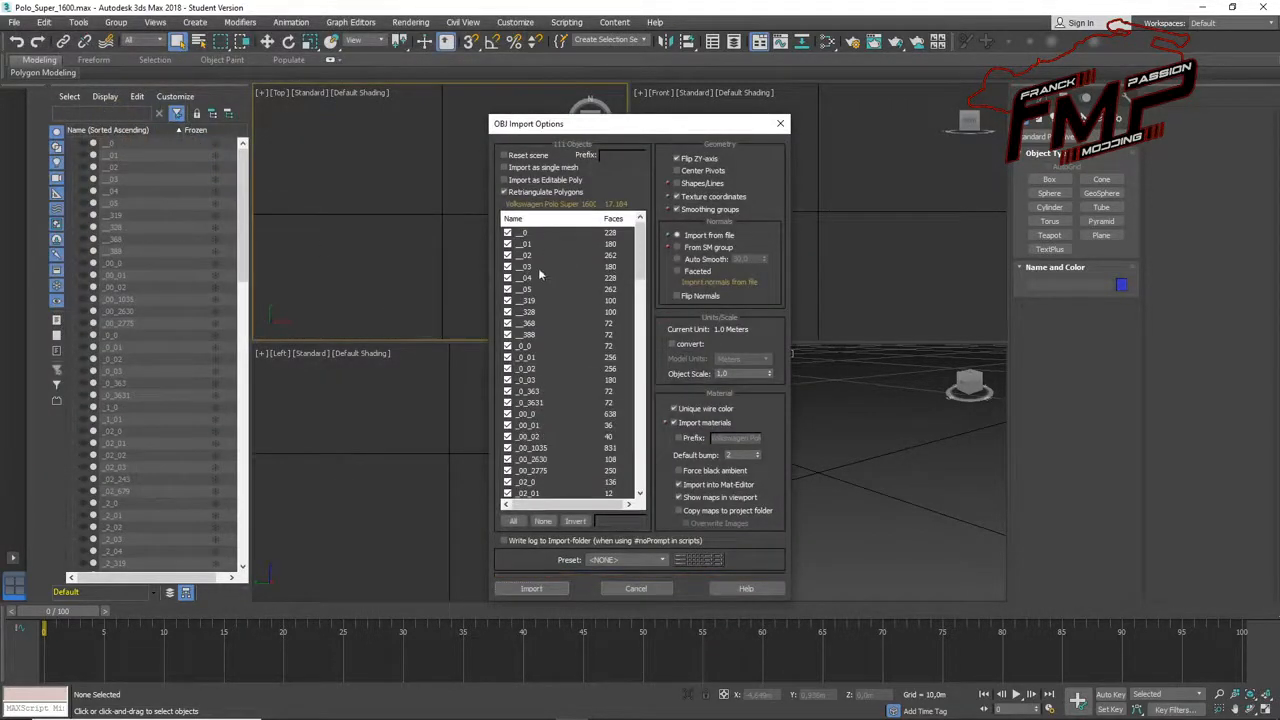
pyautogui.moveTo(639, 248); pyautogui.dragTo(641, 462)
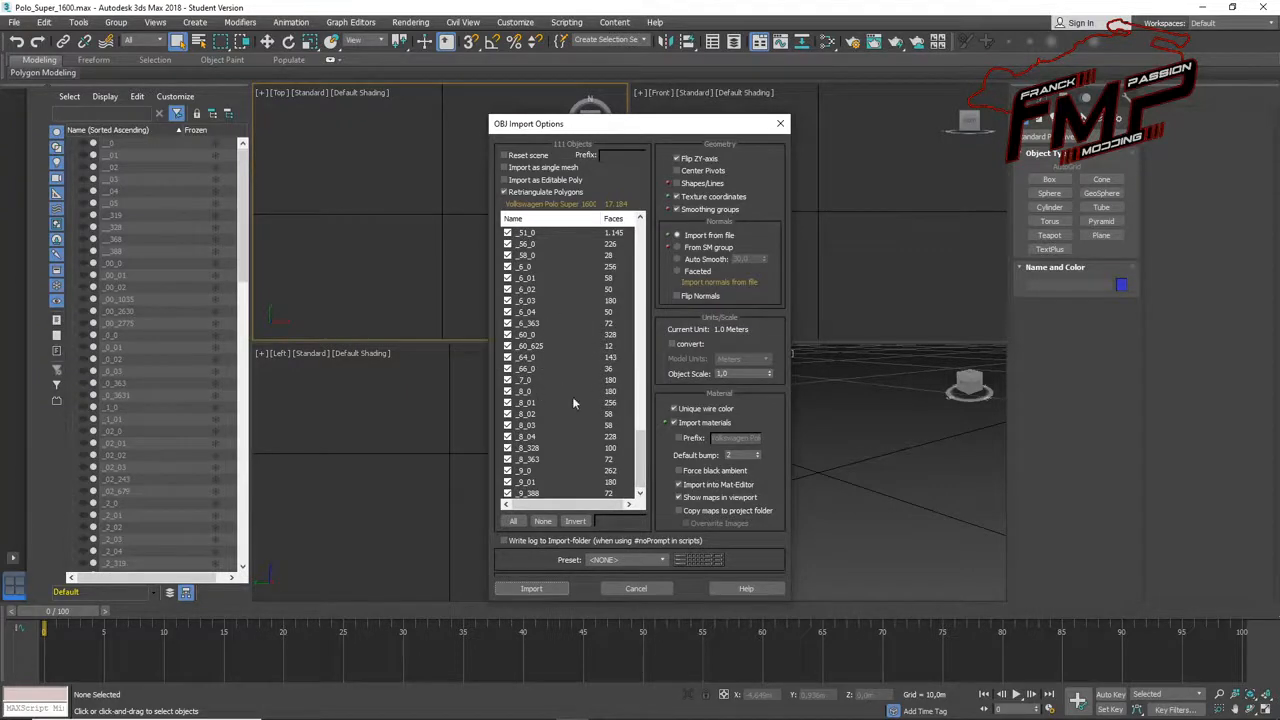
pyautogui.moveTo(640, 465); pyautogui.dragTo(659, 245)
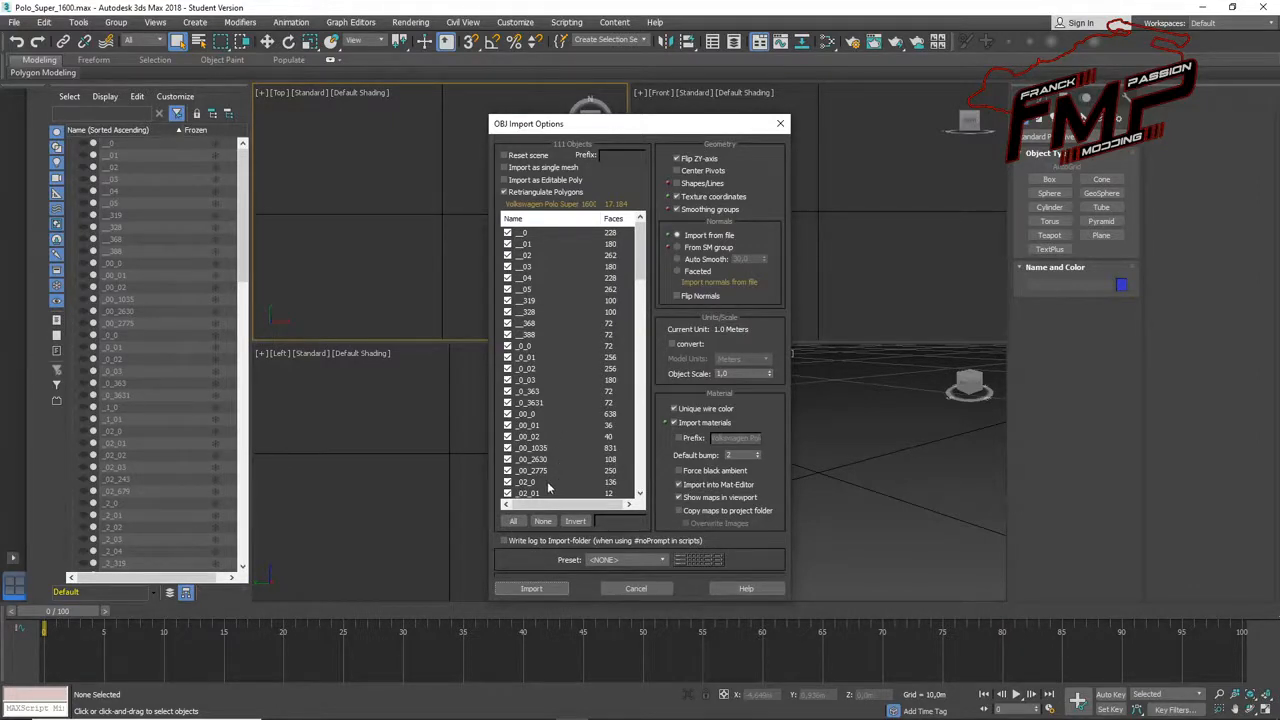
pyautogui.click(538, 589)
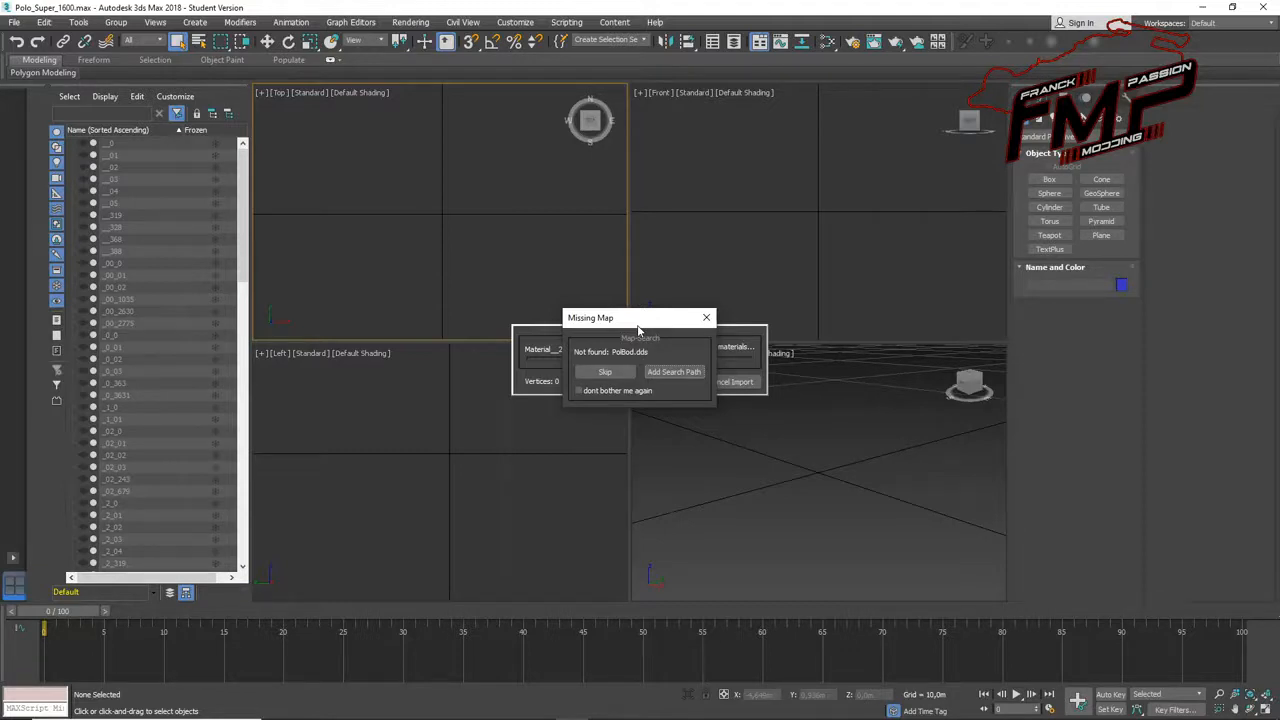
# - Skip the missing PolBod.dds map with further missing-map prompts disabled, and close the OBJ import summary
pyautogui.click(580, 391)
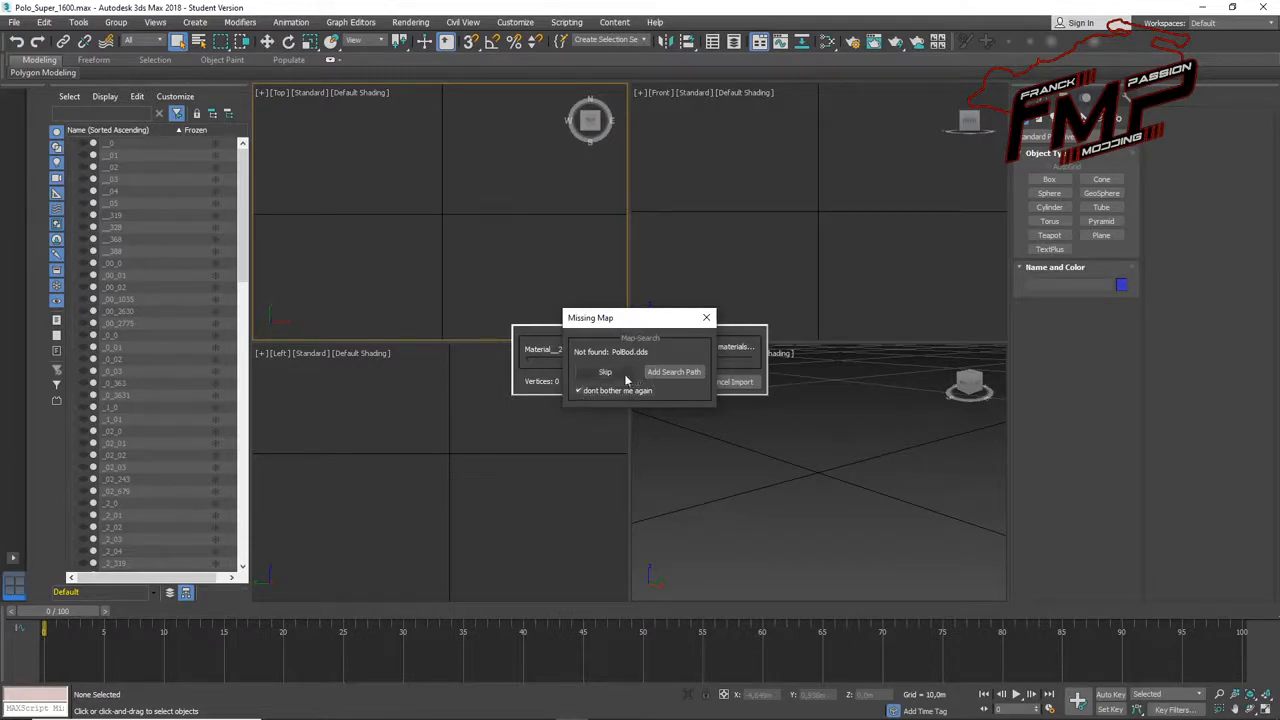
pyautogui.click(625, 377)
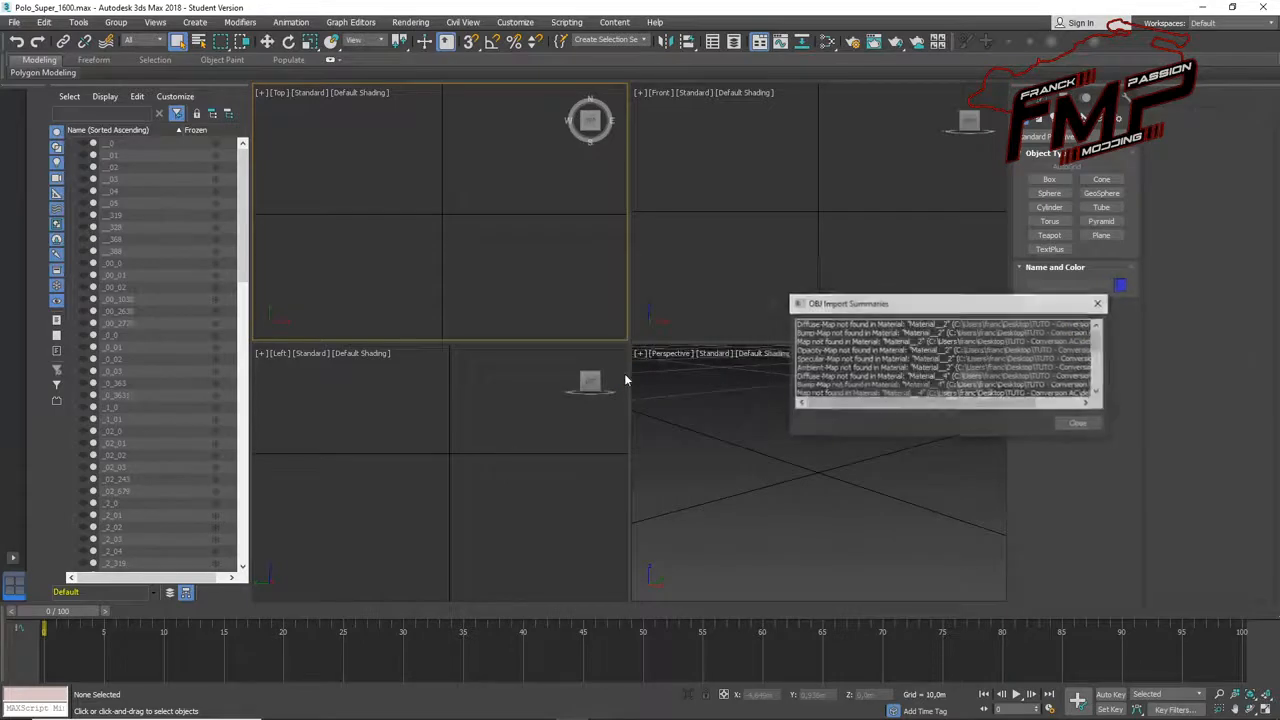
pyautogui.click(1099, 302)
pyautogui.click(755, 391)
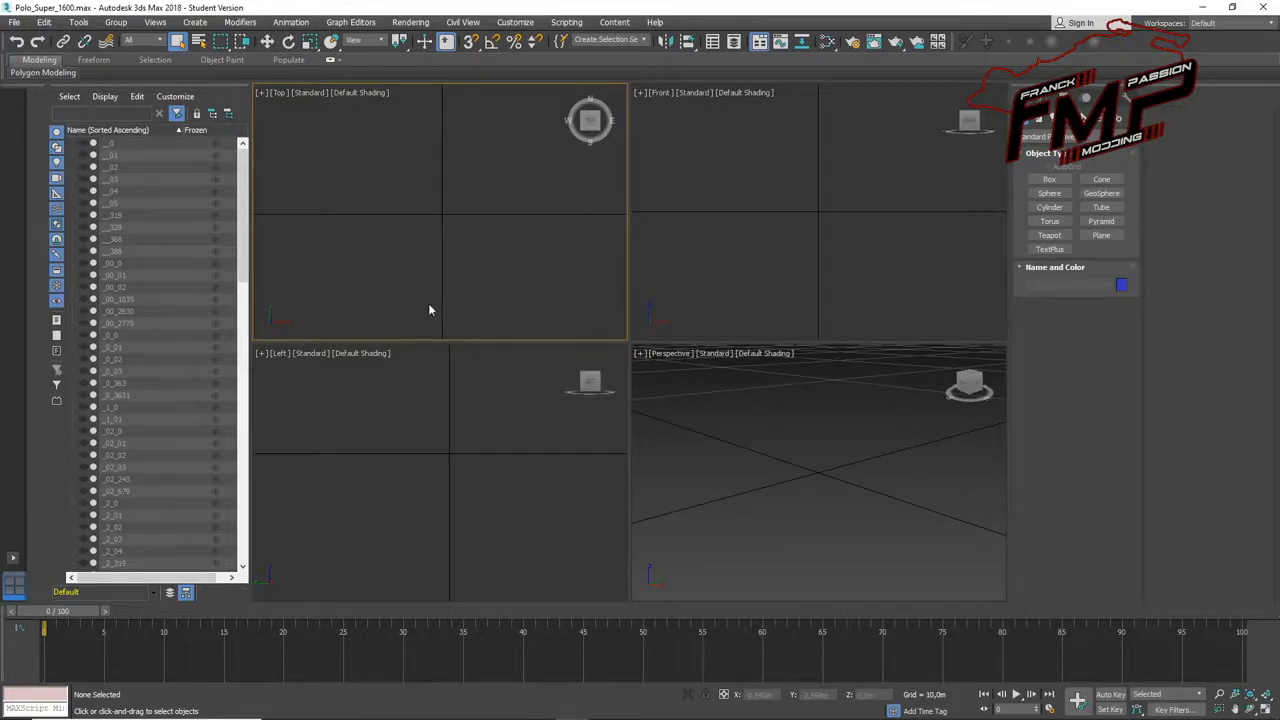
# - Unhide all objects in the scene
pyautogui.rightClick(495, 255)
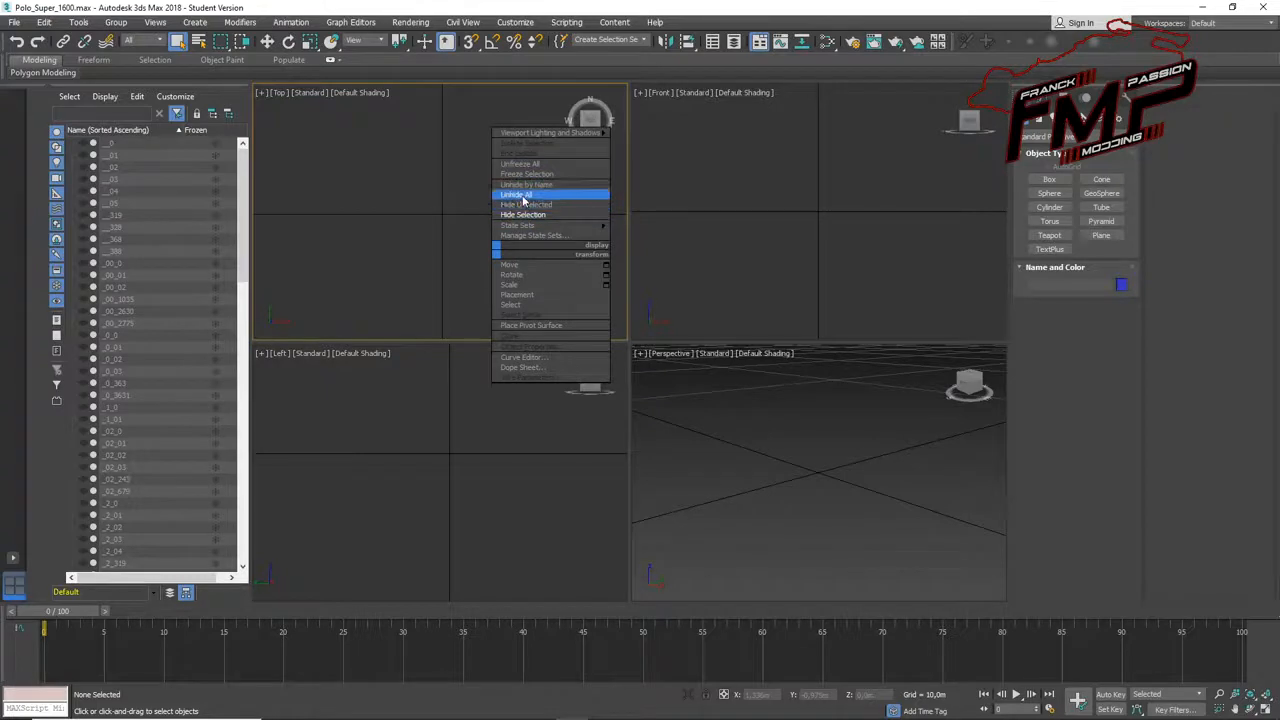
pyautogui.click(522, 194)
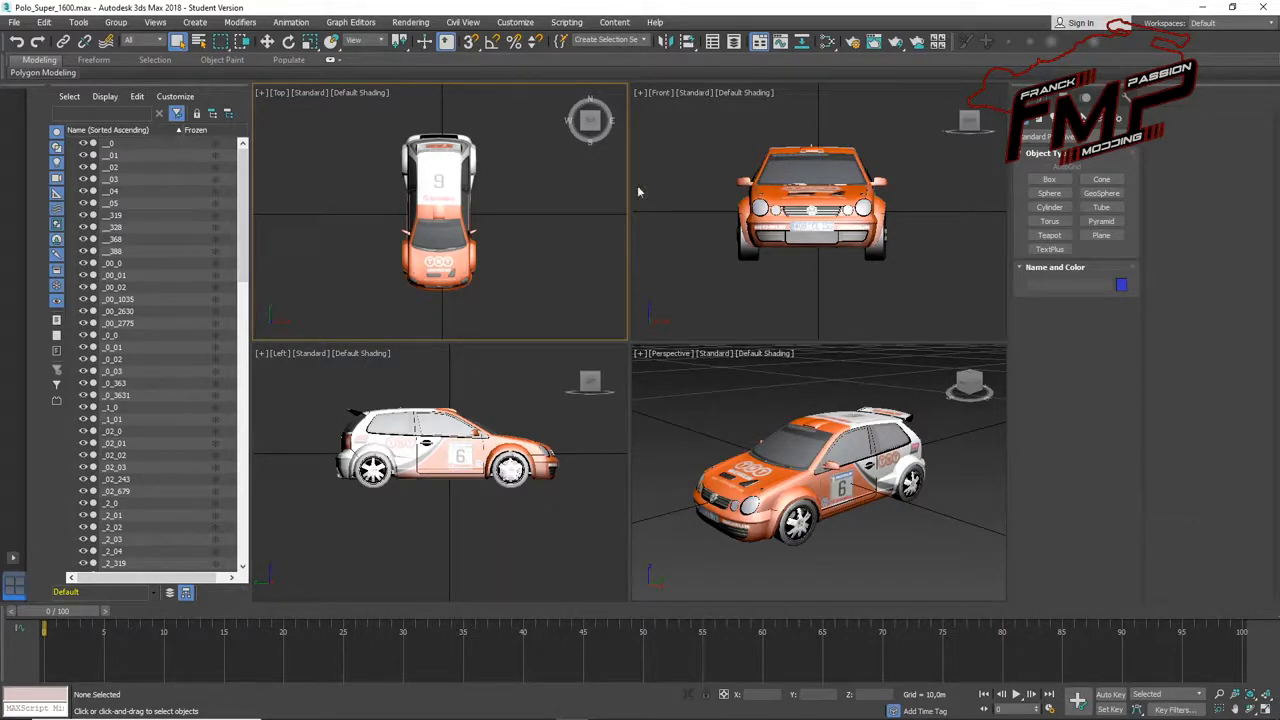
# - Examine the car in the Top, Front, Left and Perspective viewports, including from underneath
pyautogui.click(680, 198)
pyautogui.click(570, 390)
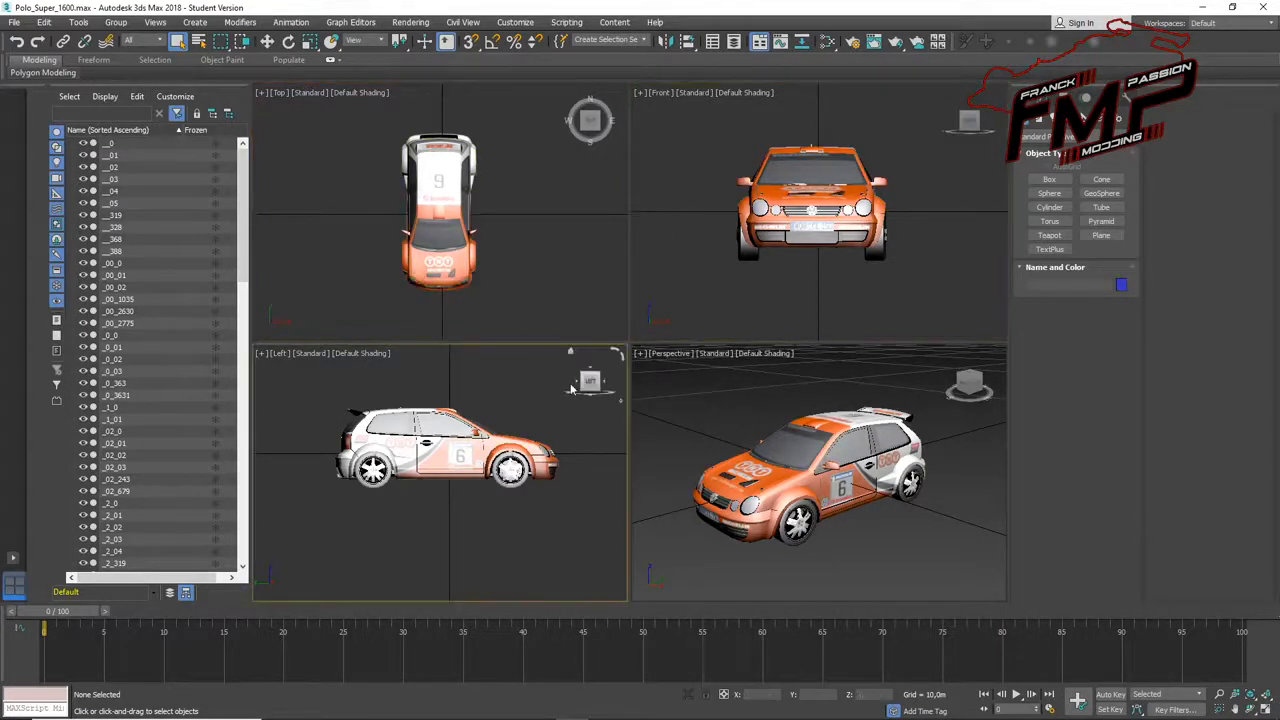
pyautogui.click(732, 380)
pyautogui.click(588, 279)
pyautogui.click(680, 266)
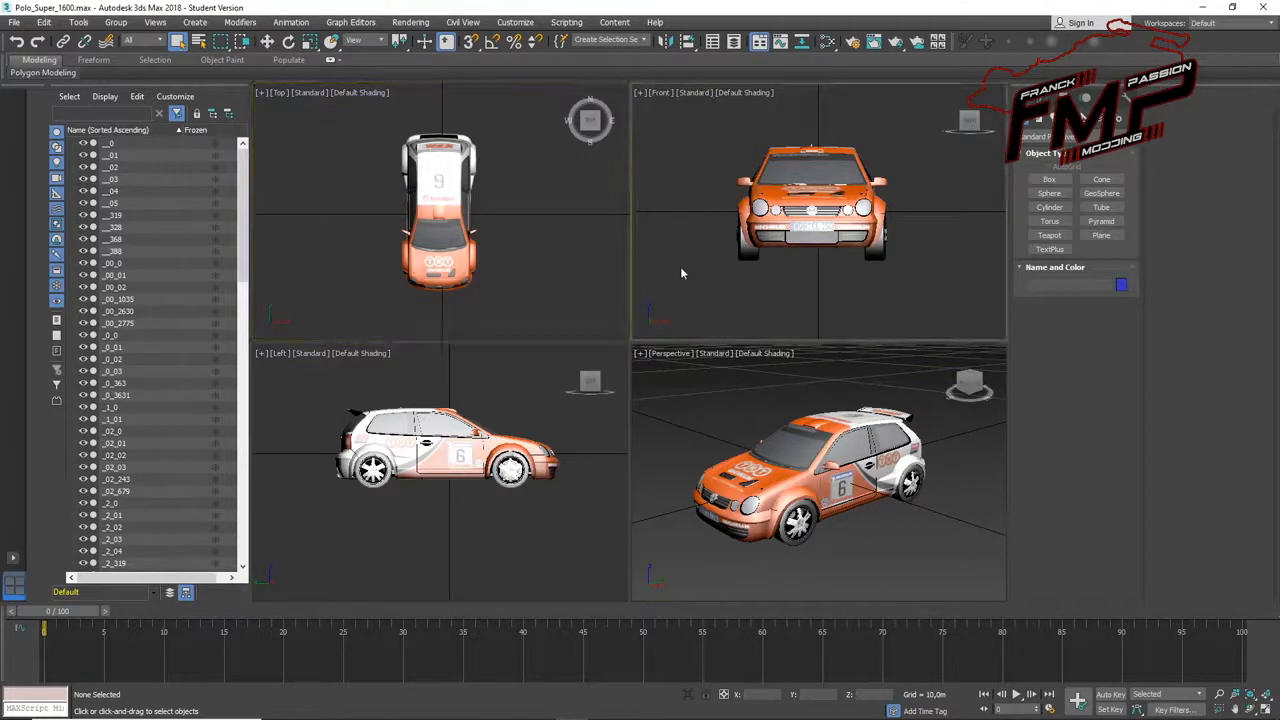
pyautogui.click(590, 392)
pyautogui.click(829, 405)
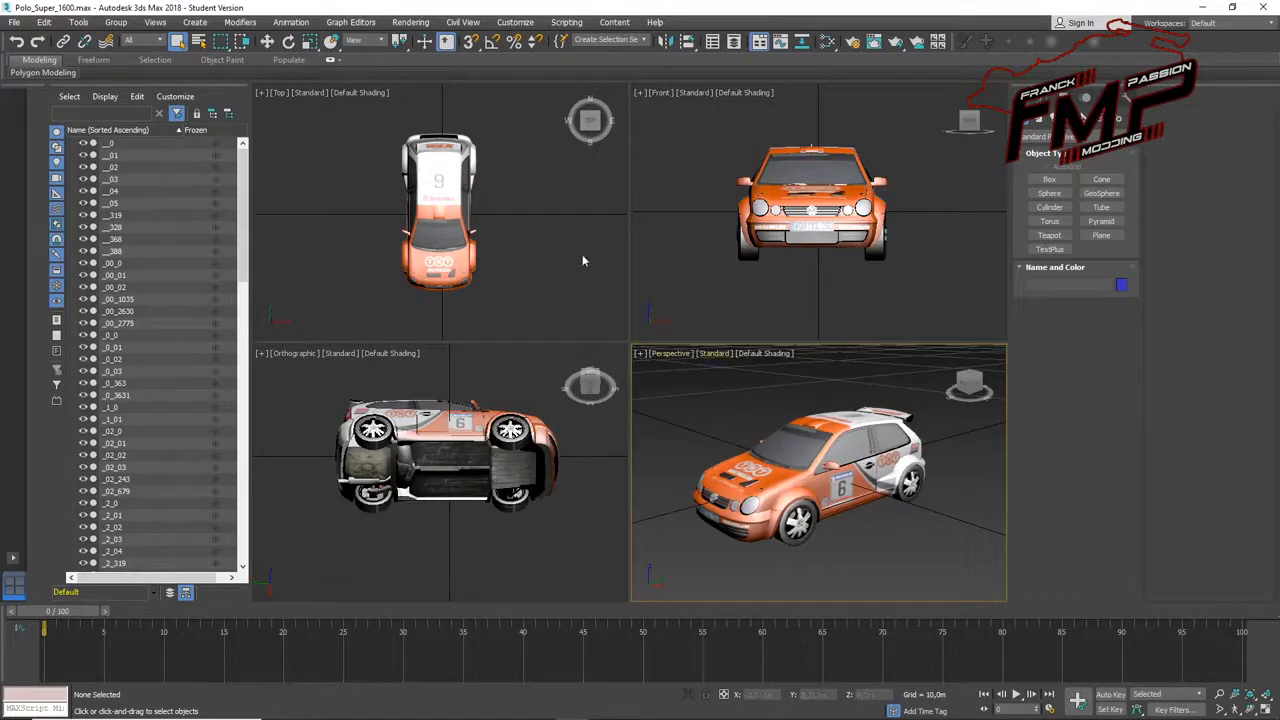
pyautogui.click(683, 258)
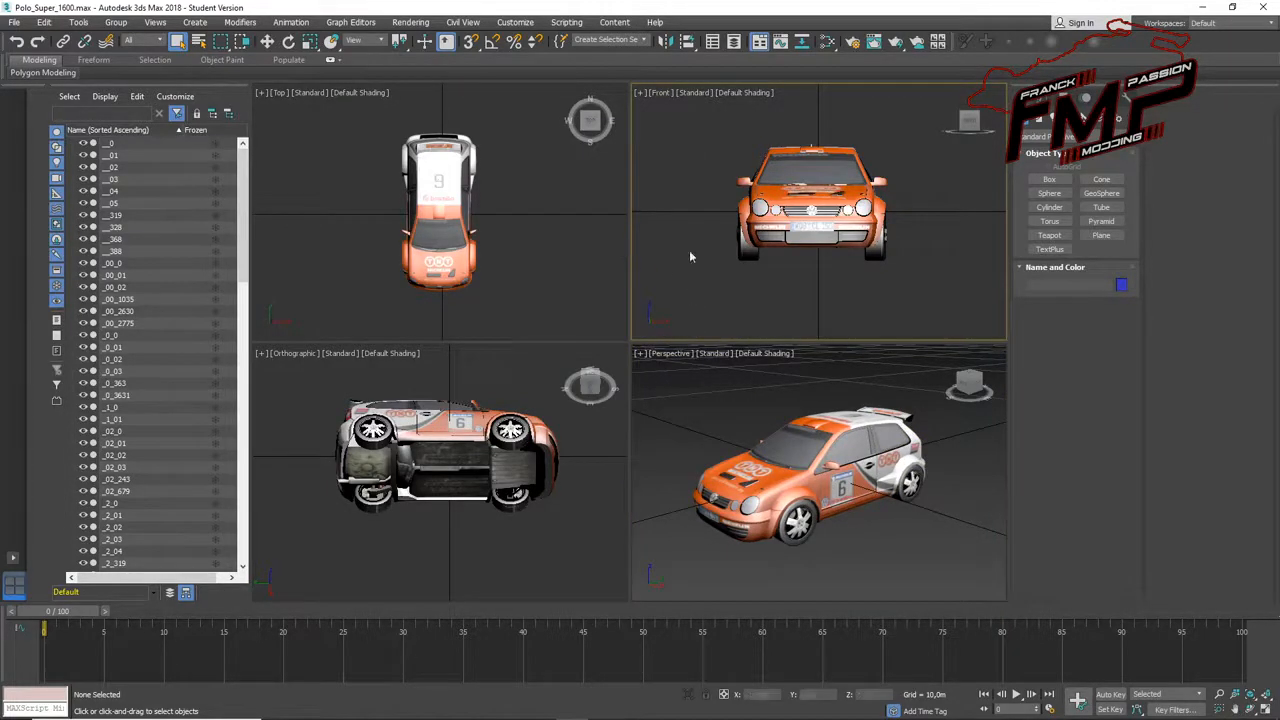
# - Maximize the Perspective viewport and select the car's front door bearing the number 6
pyautogui.click(672, 430)
pyautogui.hotkey('alt', 'w')
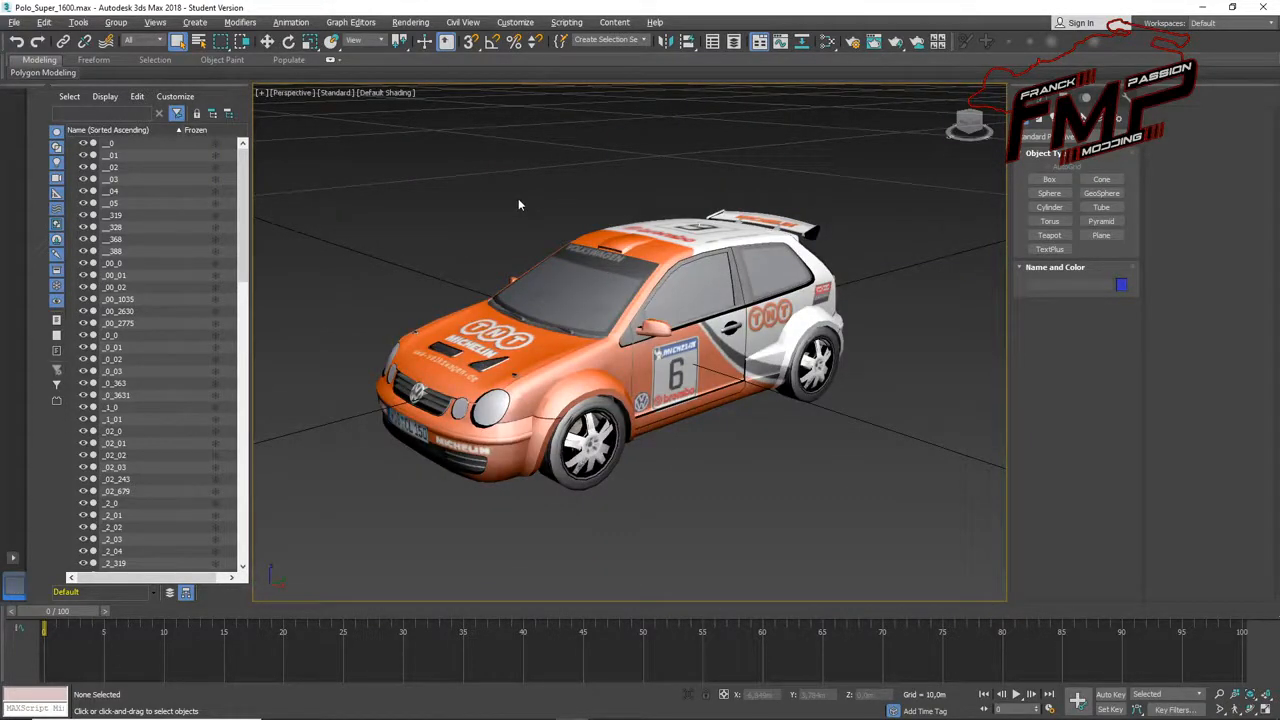
pyautogui.keyDown('alt'); pyautogui.moveTo(506, 318); pyautogui.dragTo(538, 368, button='middle'); pyautogui.keyUp('alt')
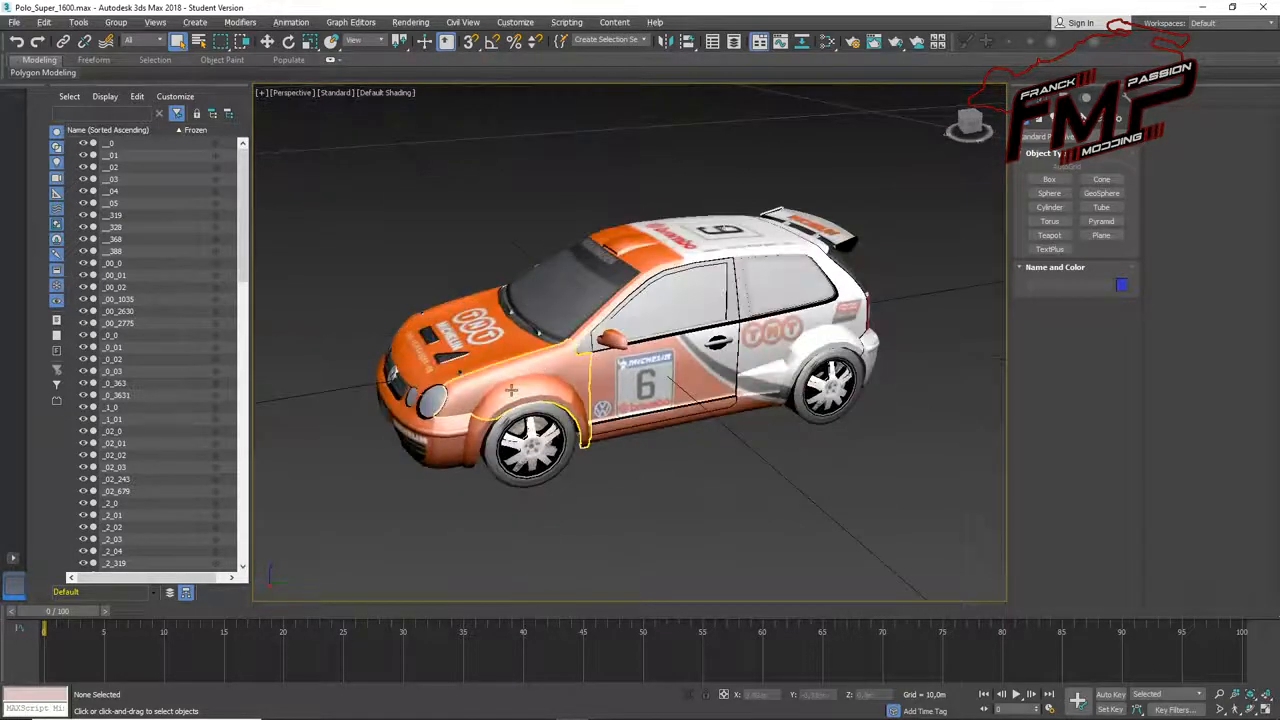
pyautogui.click(628, 387)
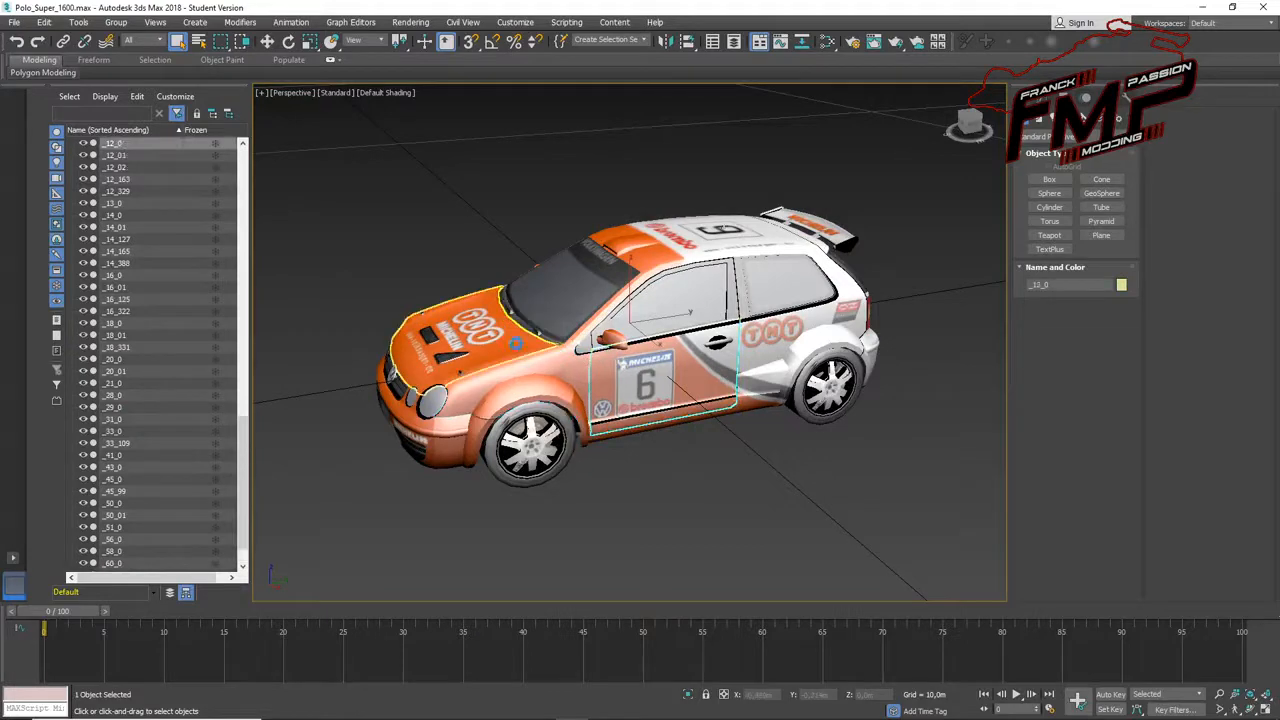
pyautogui.click(560, 300)
pyautogui.click(798, 351)
pyautogui.keyDown('alt'); pyautogui.moveTo(673, 388); pyautogui.dragTo(728, 392, button='middle'); pyautogui.keyUp('alt')
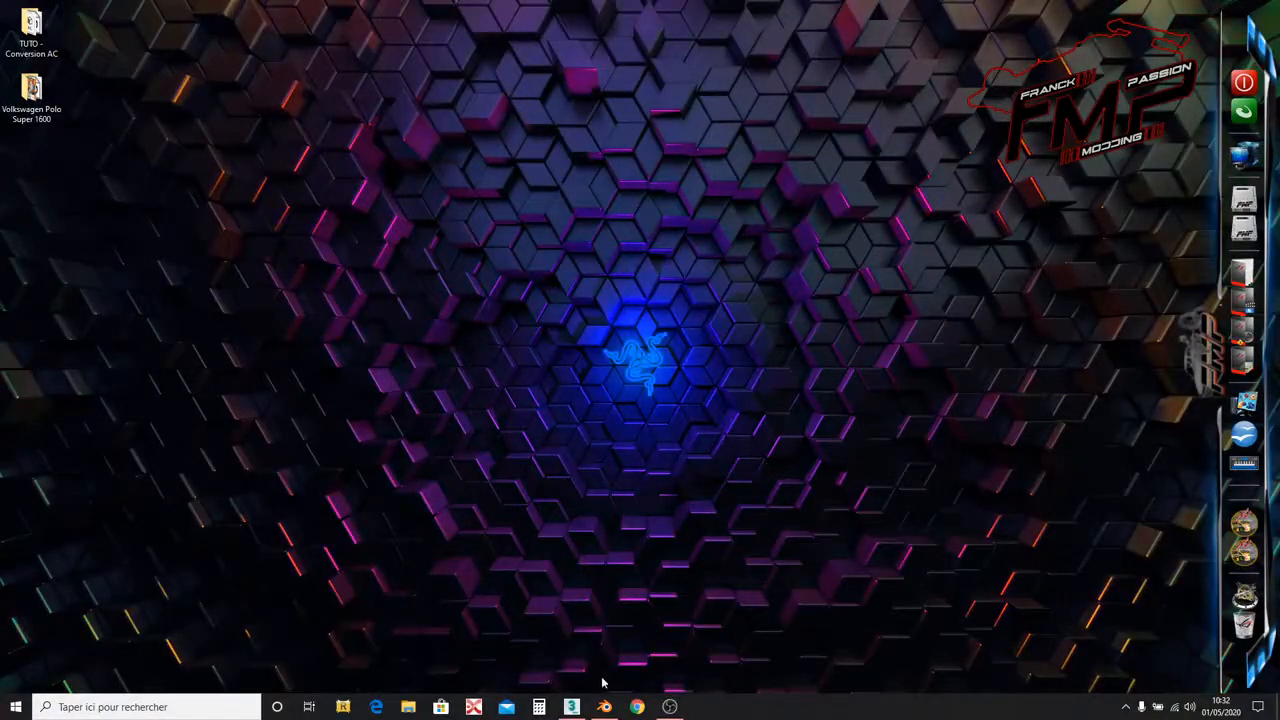
# - Switch to Blender and import Volkswagen Polo Super 1600.obj from the TUTO - Conversion AC folder
pyautogui.click(604, 707)
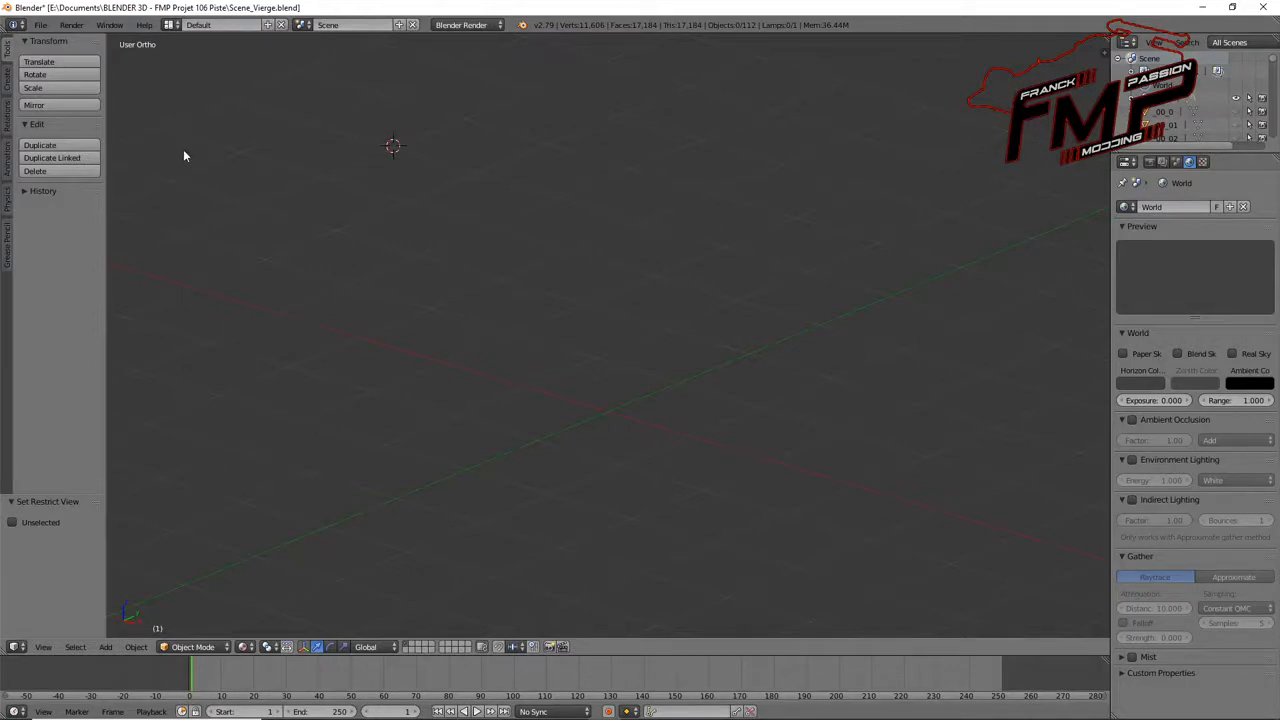
pyautogui.click(40, 26)
pyautogui.moveTo(106, 282)
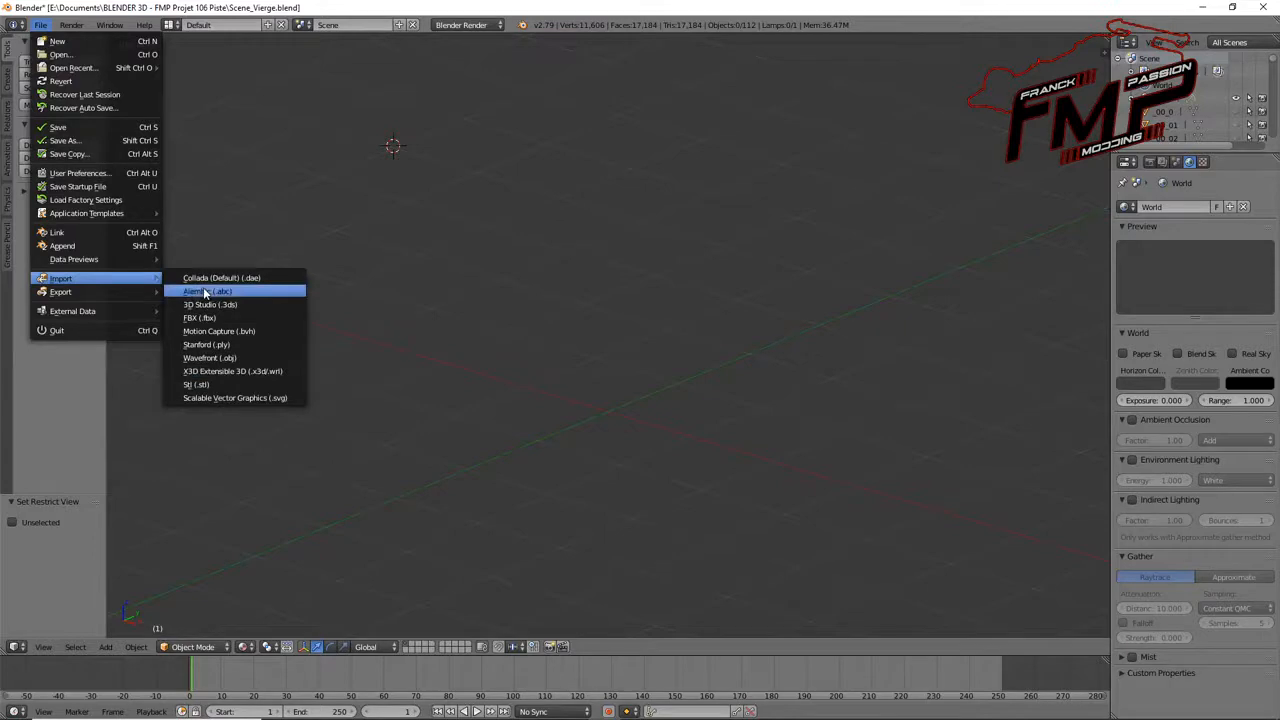
pyautogui.click(227, 362)
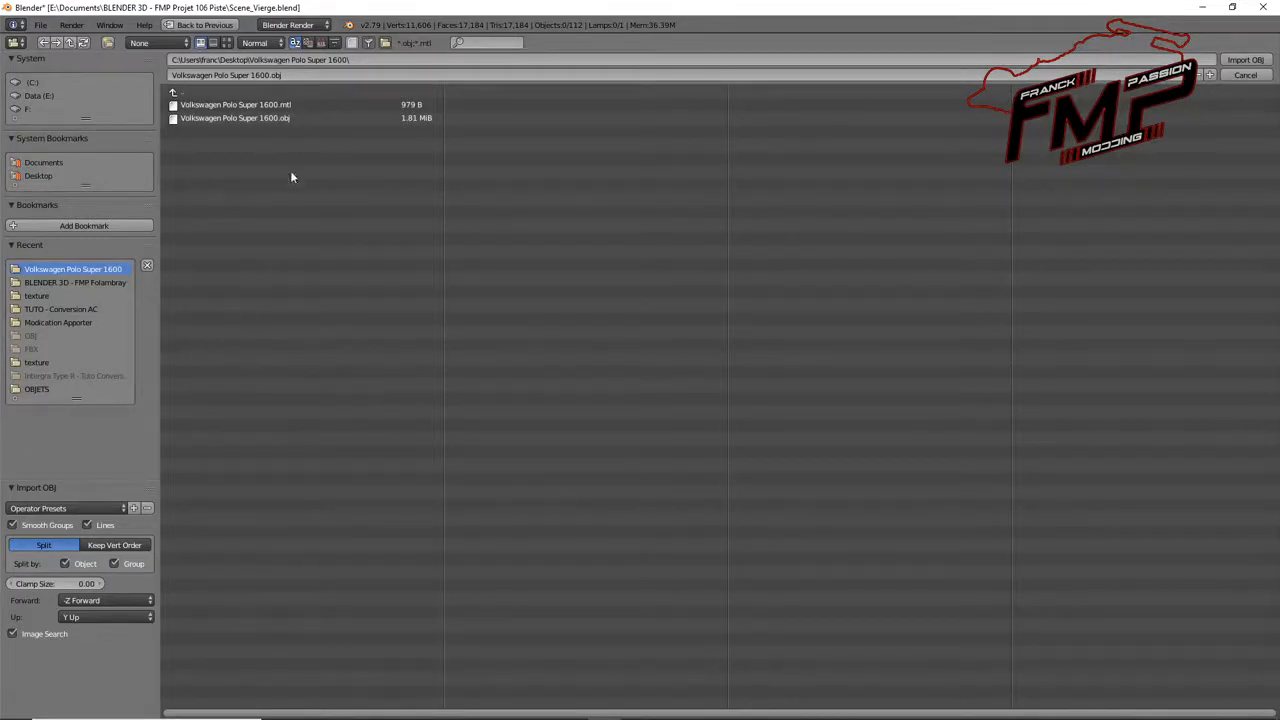
pyautogui.click(45, 310)
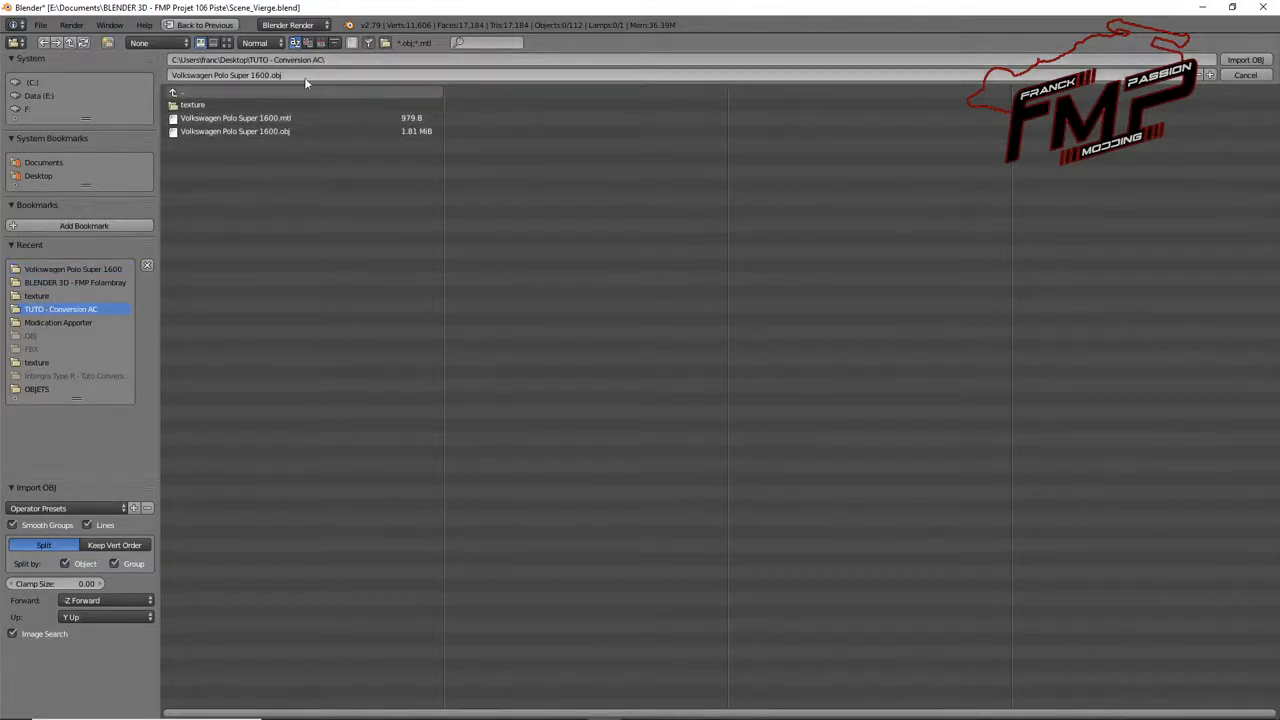
pyautogui.doubleClick(211, 131)
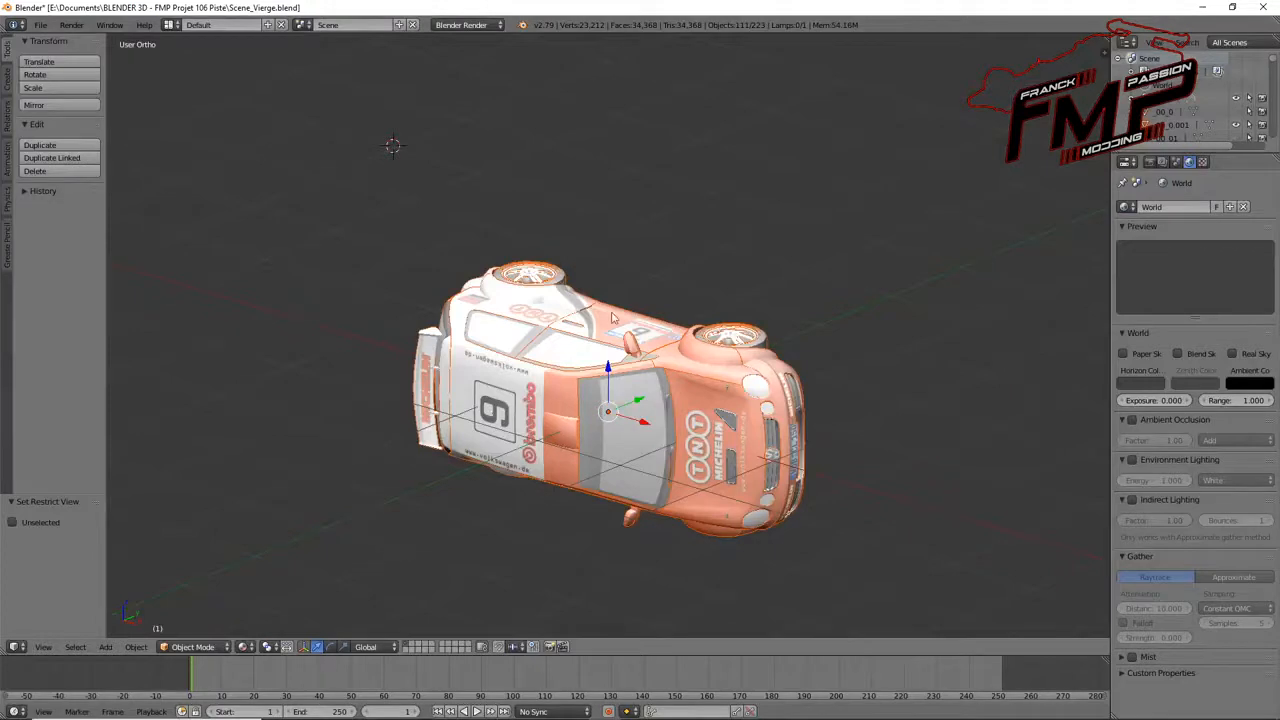
# - Examine the imported car's orientation in the front, right, left and top views
pyautogui.scroll(-3, 613, 318)
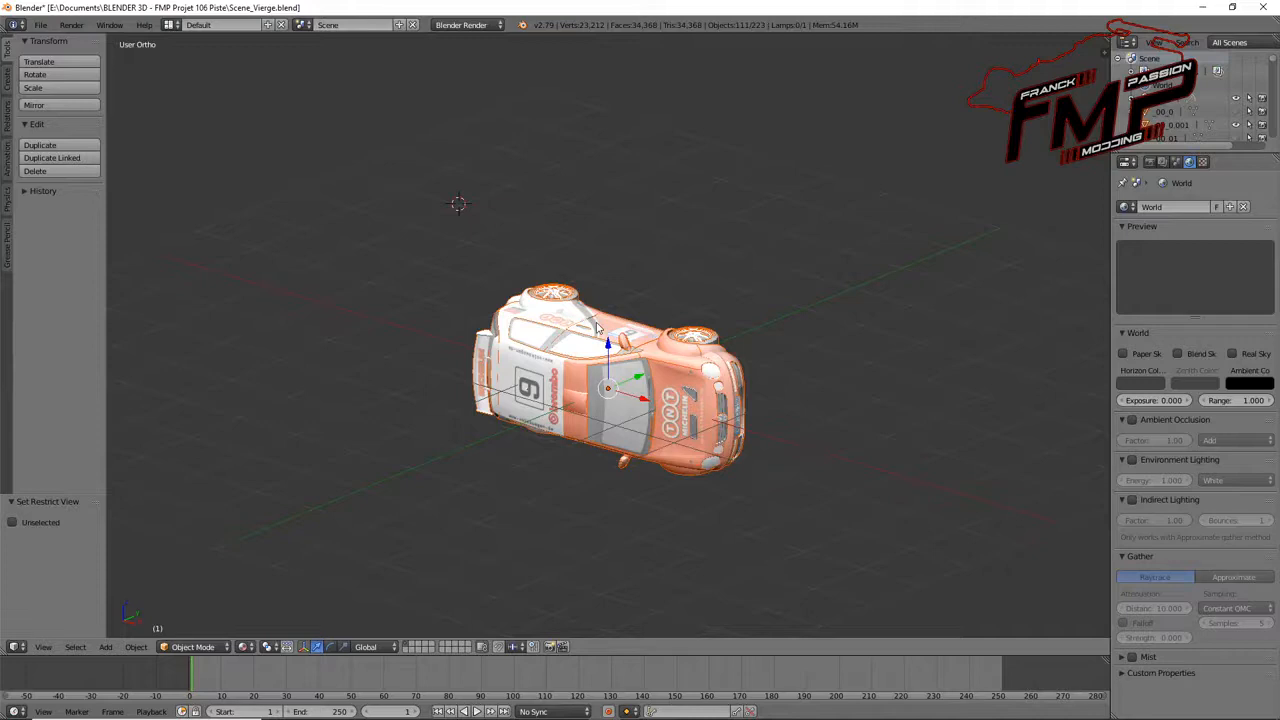
pyautogui.press('KP_1')
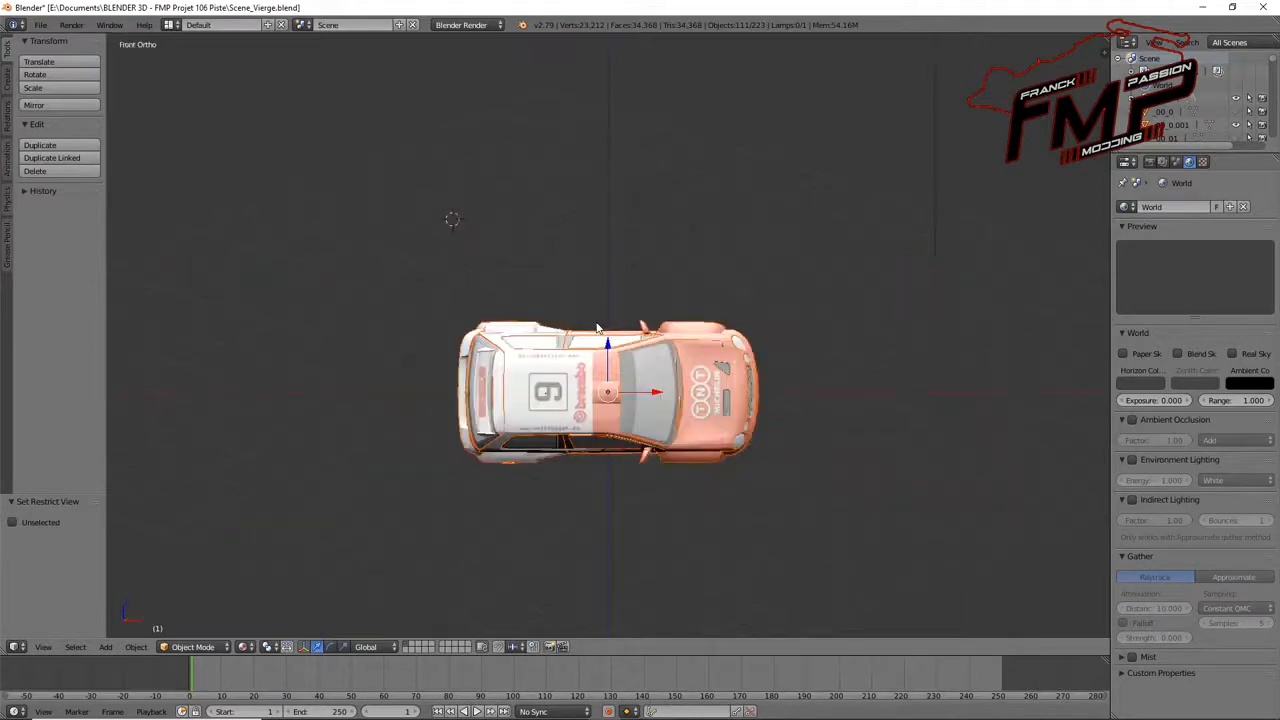
pyautogui.press('KP_3')
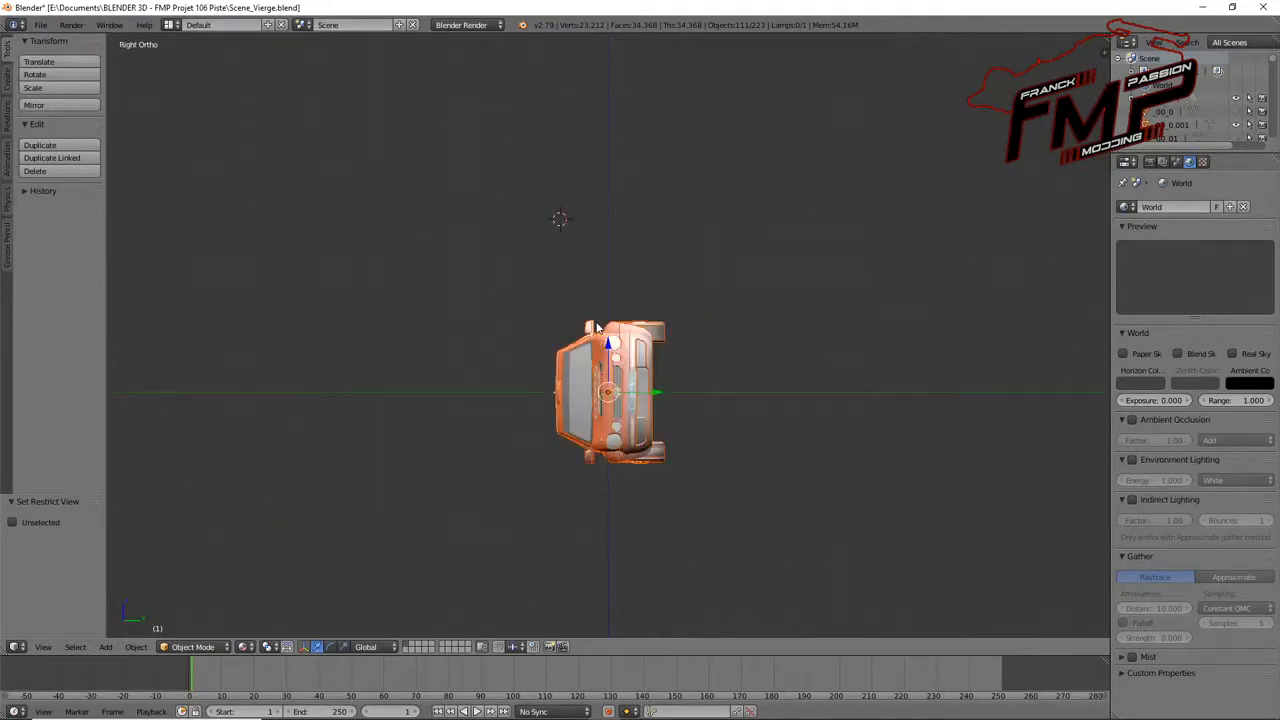
pyautogui.press('ctrl+KP_3')
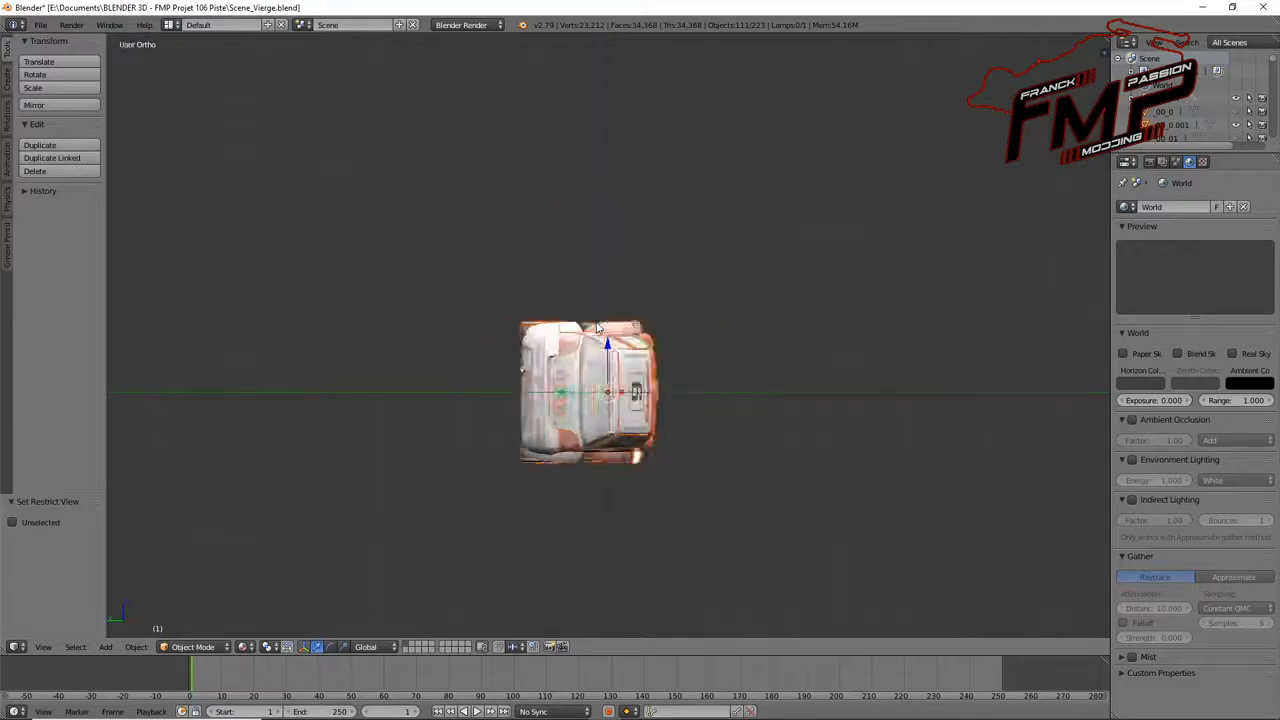
pyautogui.press('KP_7')
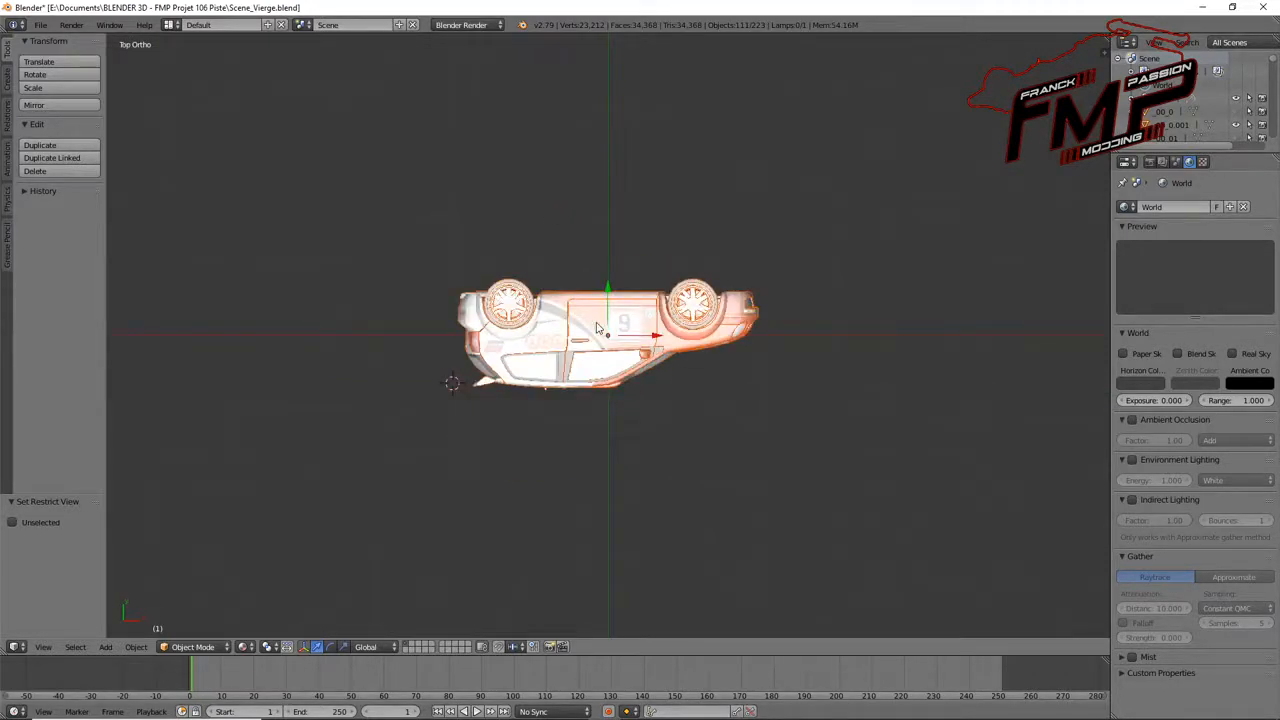
# - Rotate the whole car -90° about the Z axis and 90° in the front view to stand it upright
pyautogui.press('KP_1')
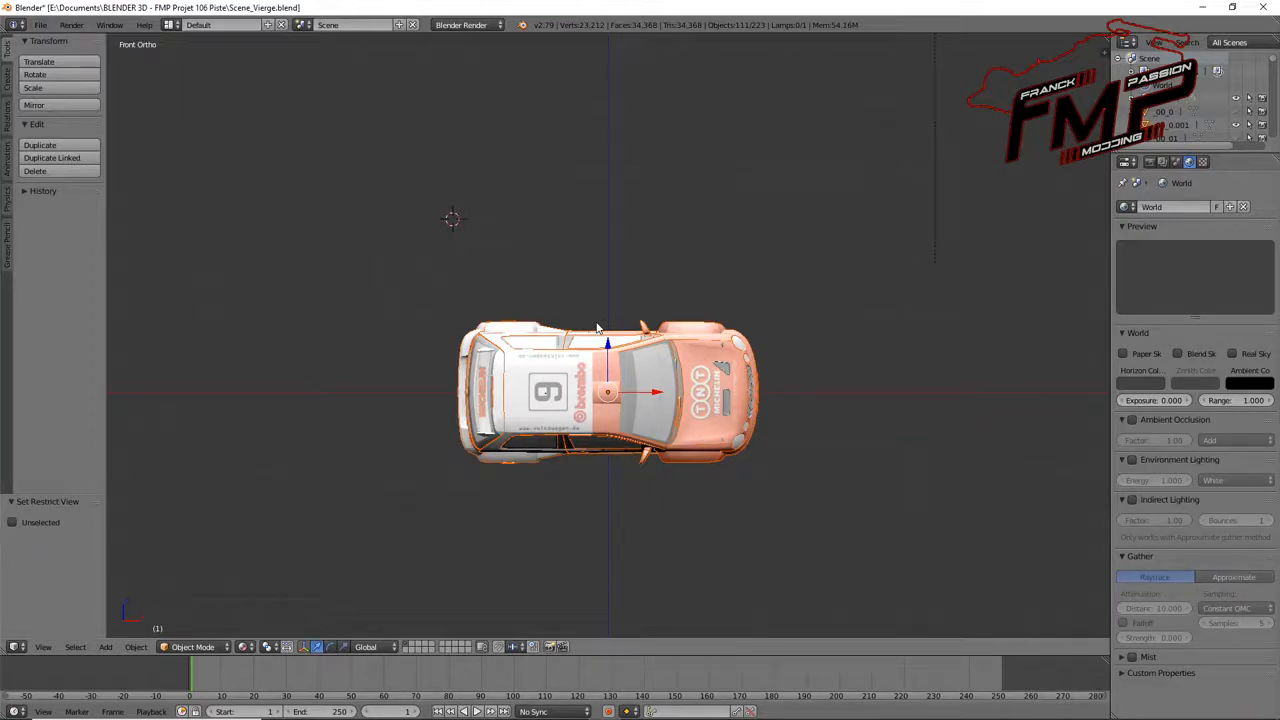
pyautogui.press('r')
pyautogui.press('z')
pyautogui.press('9')
pyautogui.press('0')
pyautogui.press('Return')
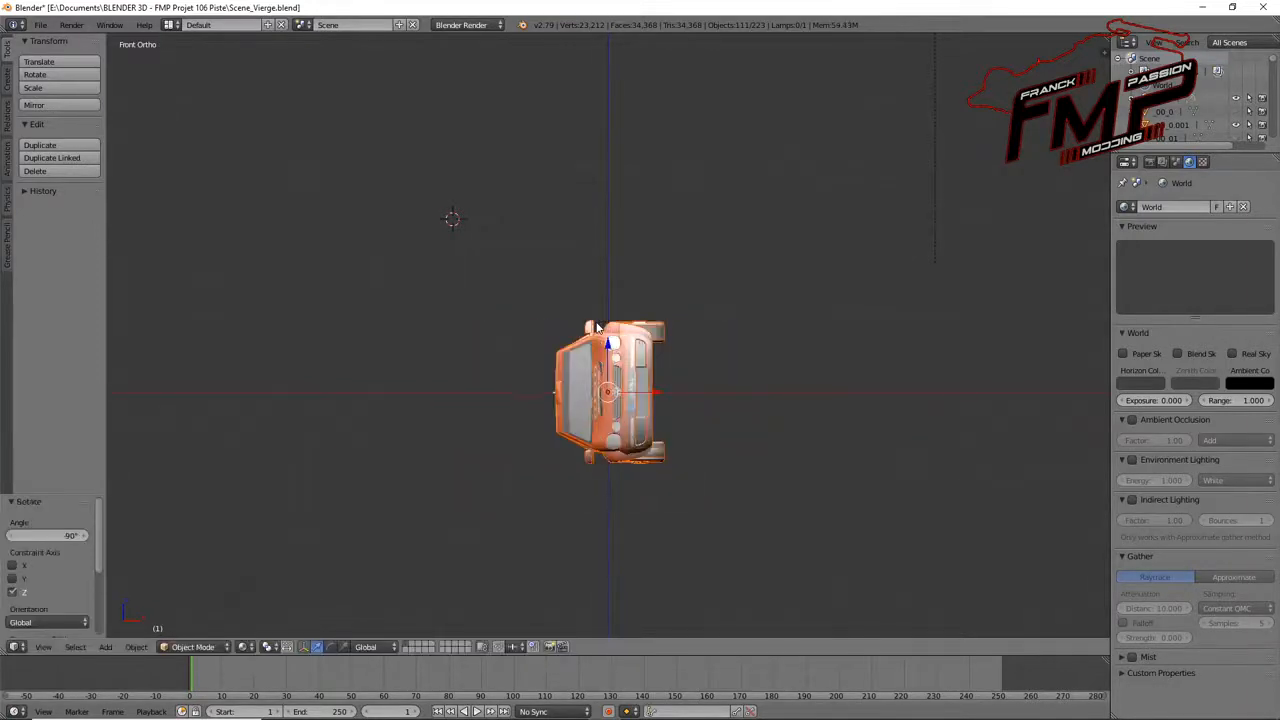
pyautogui.press('r')
pyautogui.press('9')
pyautogui.press('0')
pyautogui.press('Return')
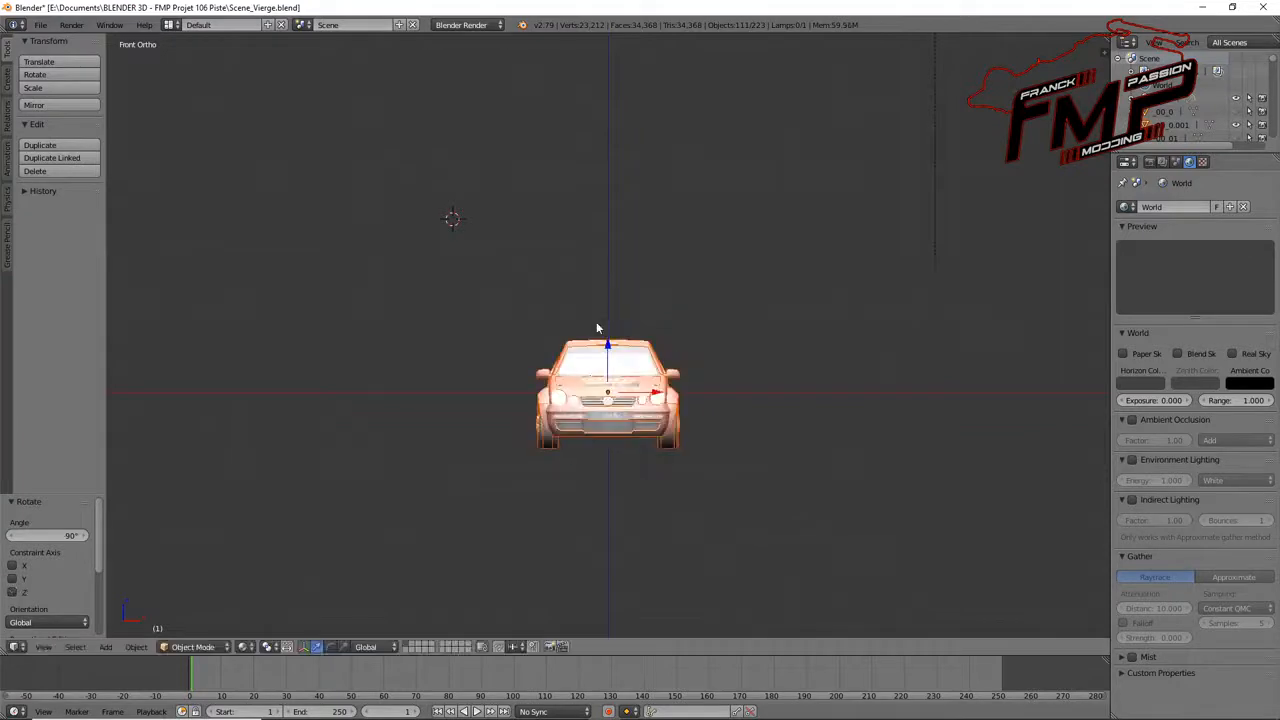
# - Move the whole car up about 0.74 along Z to rest its wheels on the ground line, and deselect everything
pyautogui.press('g')
pyautogui.press('z')
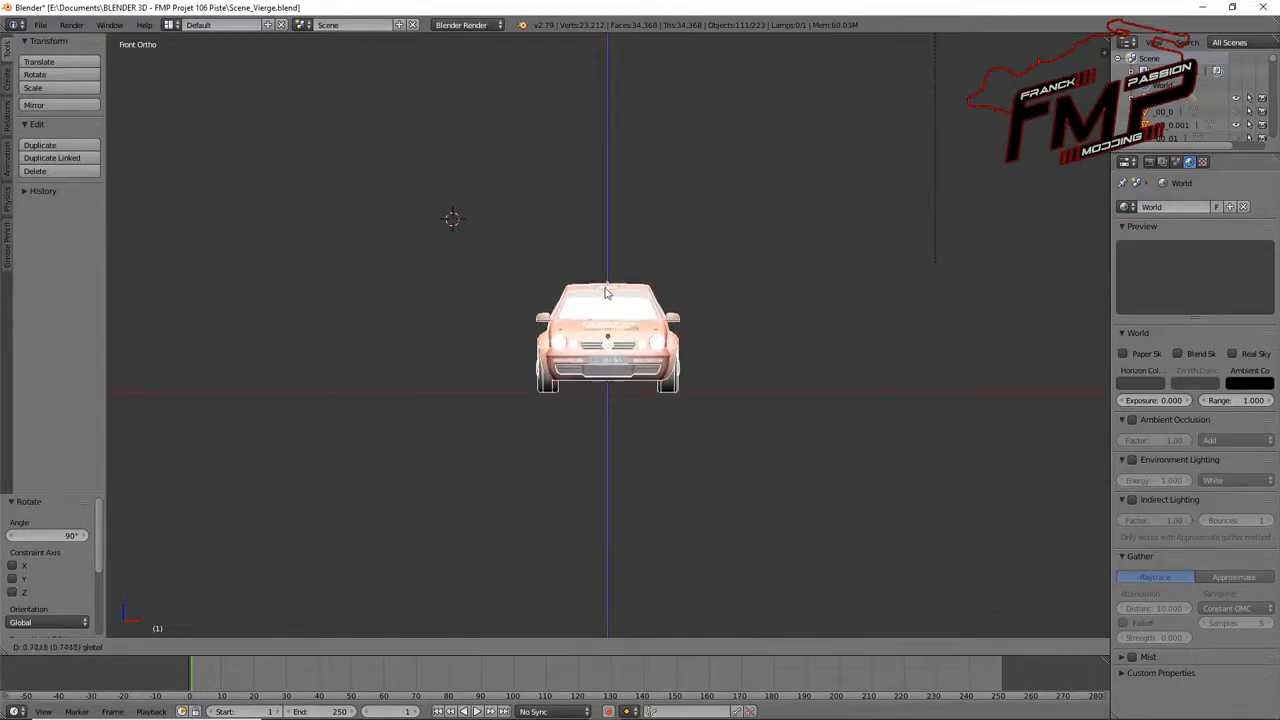
pyautogui.click(614, 317)
pyautogui.moveTo(748, 375); pyautogui.dragTo(640, 414, button='middle')
pyautogui.press('a')
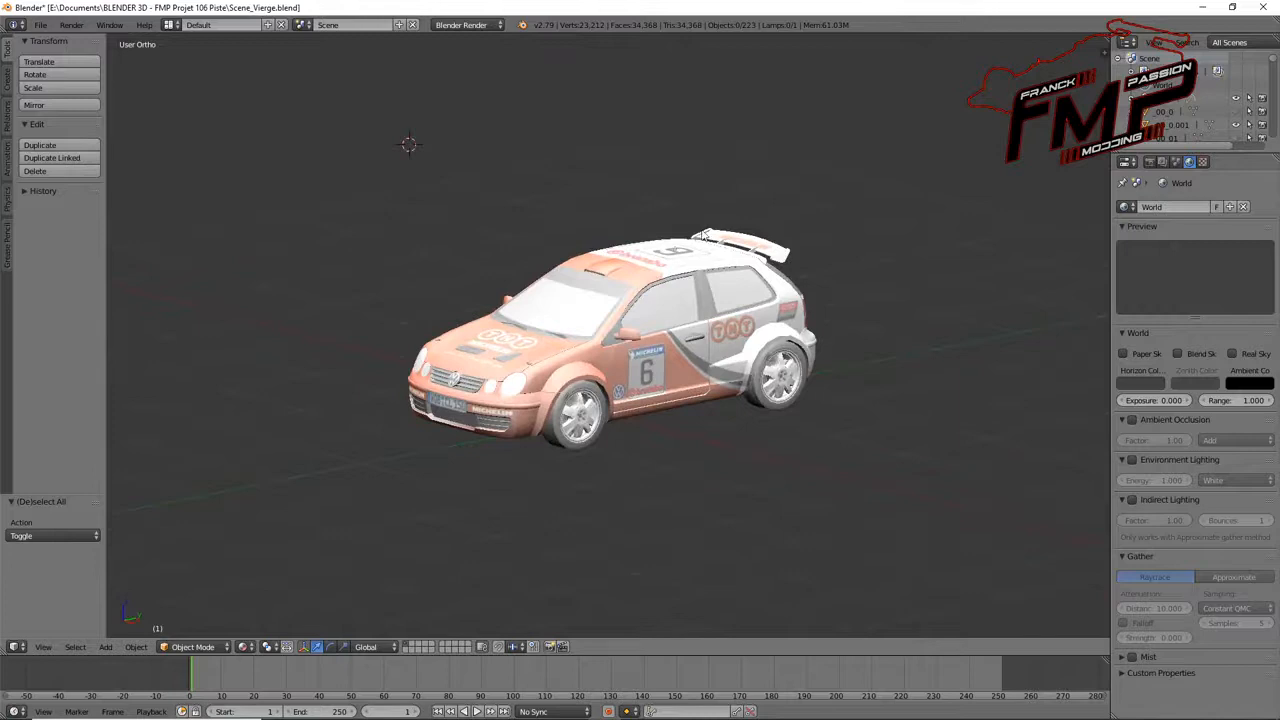
# - Set the specular intensity of the car body's material Material__2.001 to 0
pyautogui.rightClick(586, 362)
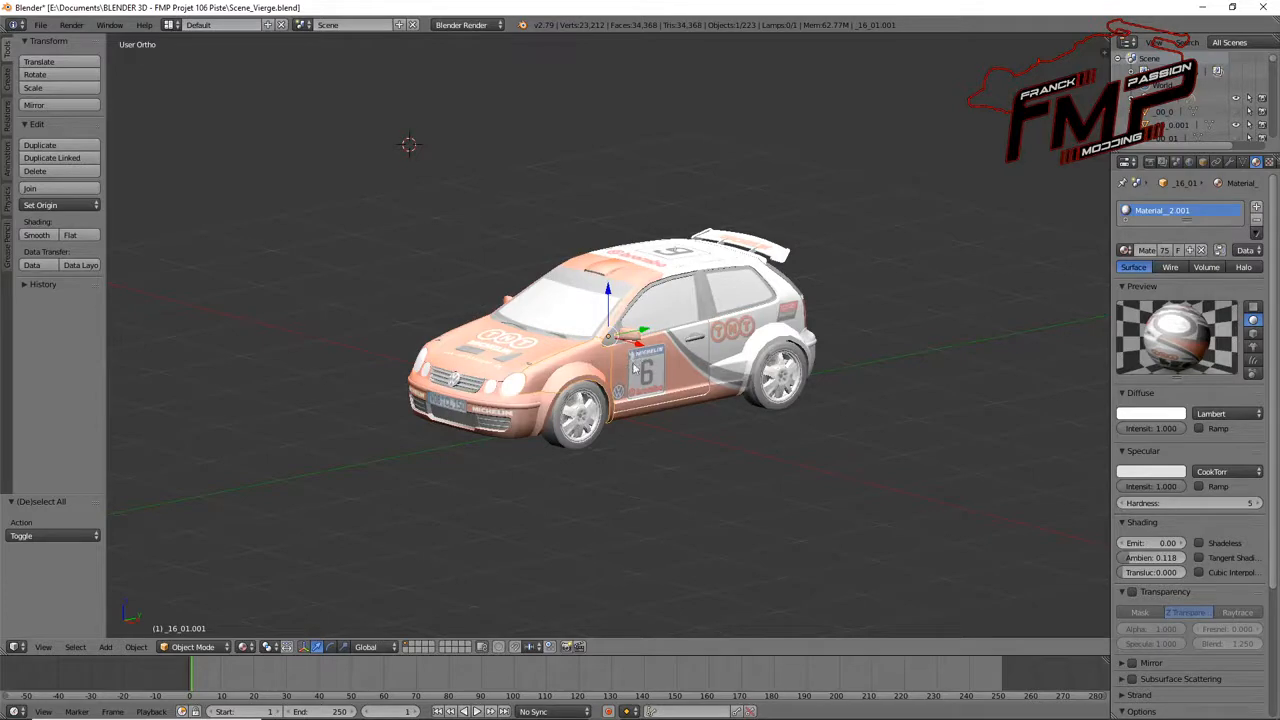
pyautogui.moveTo(1181, 494)
pyautogui.mouseDown()
pyautogui.moveTo(1210, 494)
pyautogui.moveTo(1198, 494)
pyautogui.mouseUp()
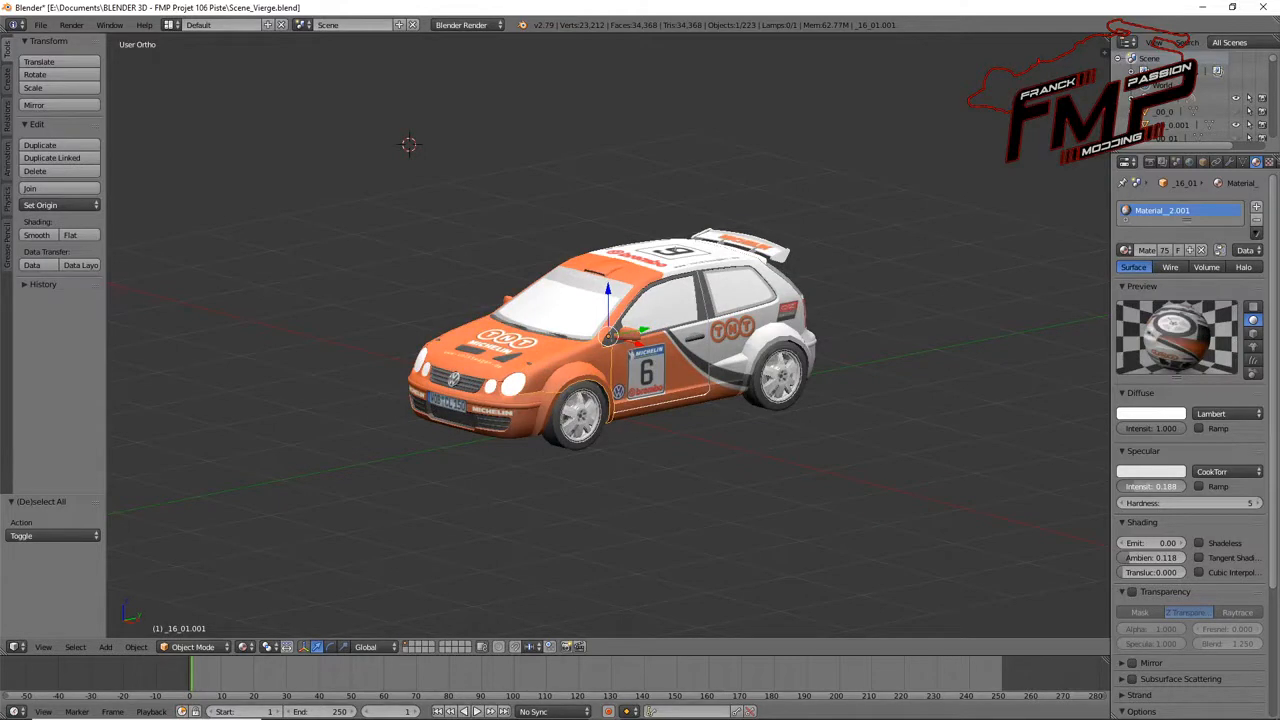
pyautogui.moveTo(1198, 486); pyautogui.dragTo(1172, 486)
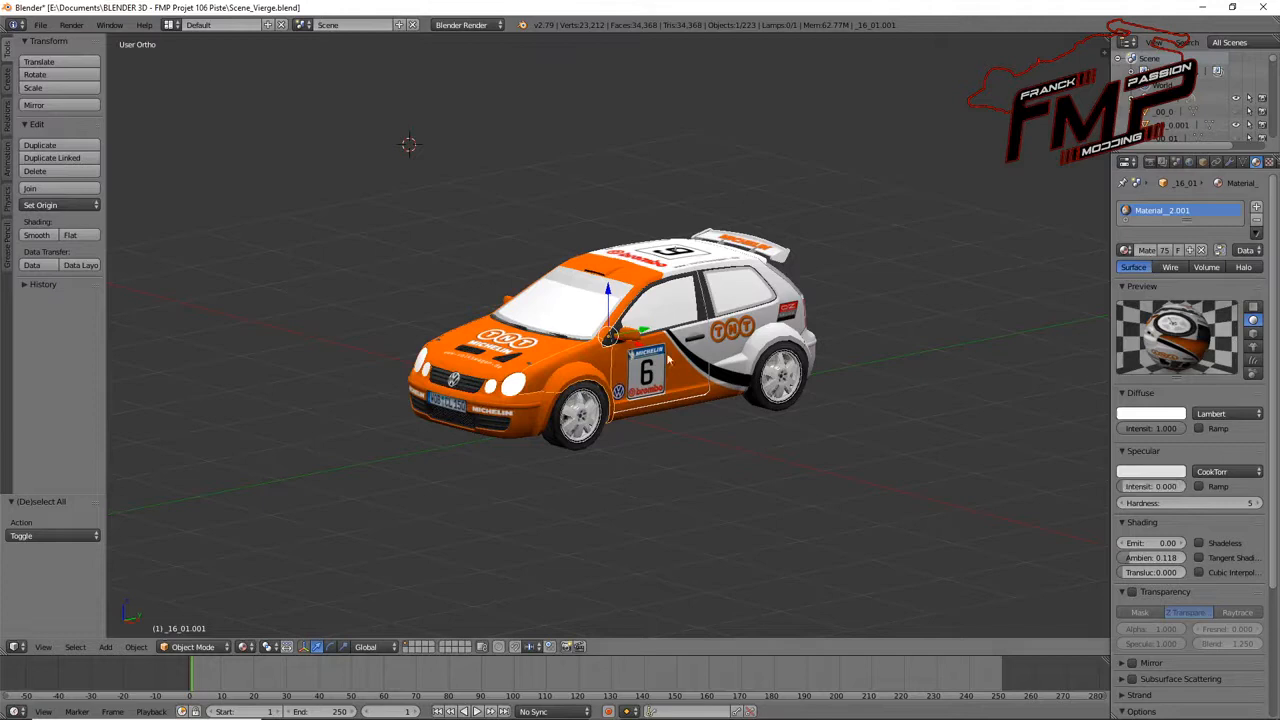
# - Reduce the specular intensity of the side window's material Material__1.001
pyautogui.rightClick(669, 309)
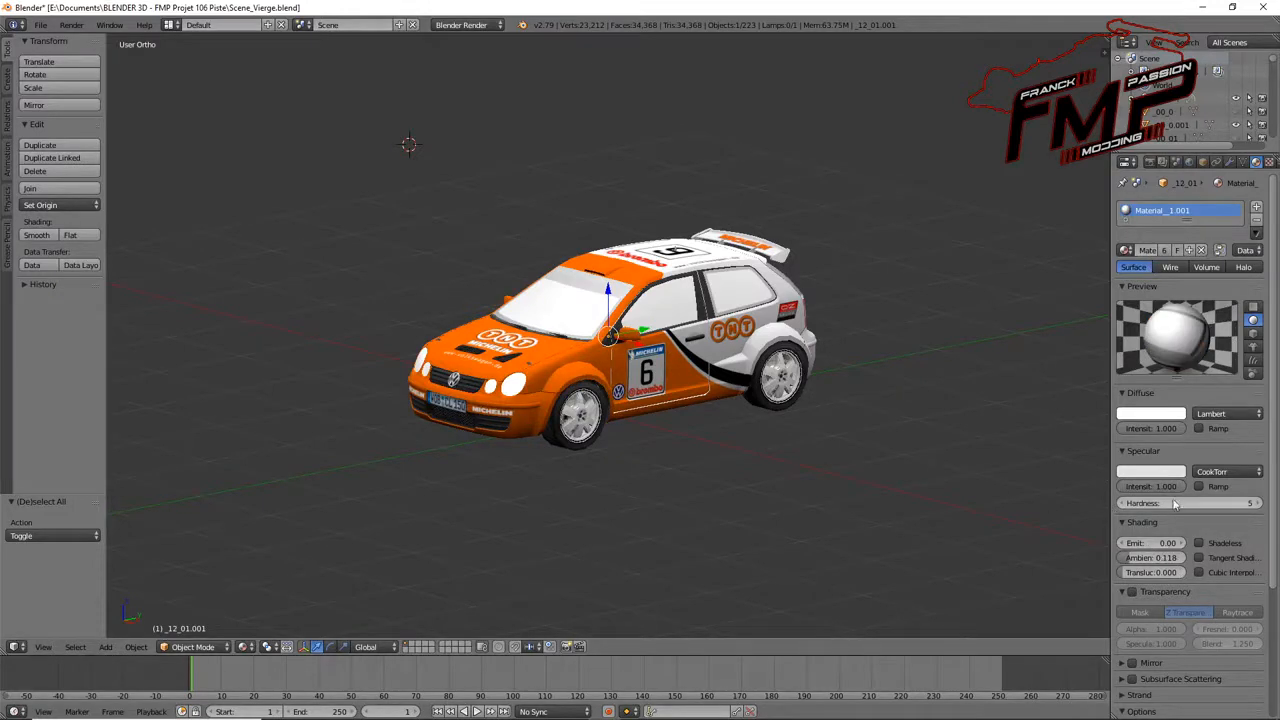
pyautogui.moveTo(1165, 486); pyautogui.dragTo(1160, 486)
pyautogui.moveTo(744, 450); pyautogui.dragTo(728, 445, button='middle')
pyautogui.scroll(2, 728, 445)
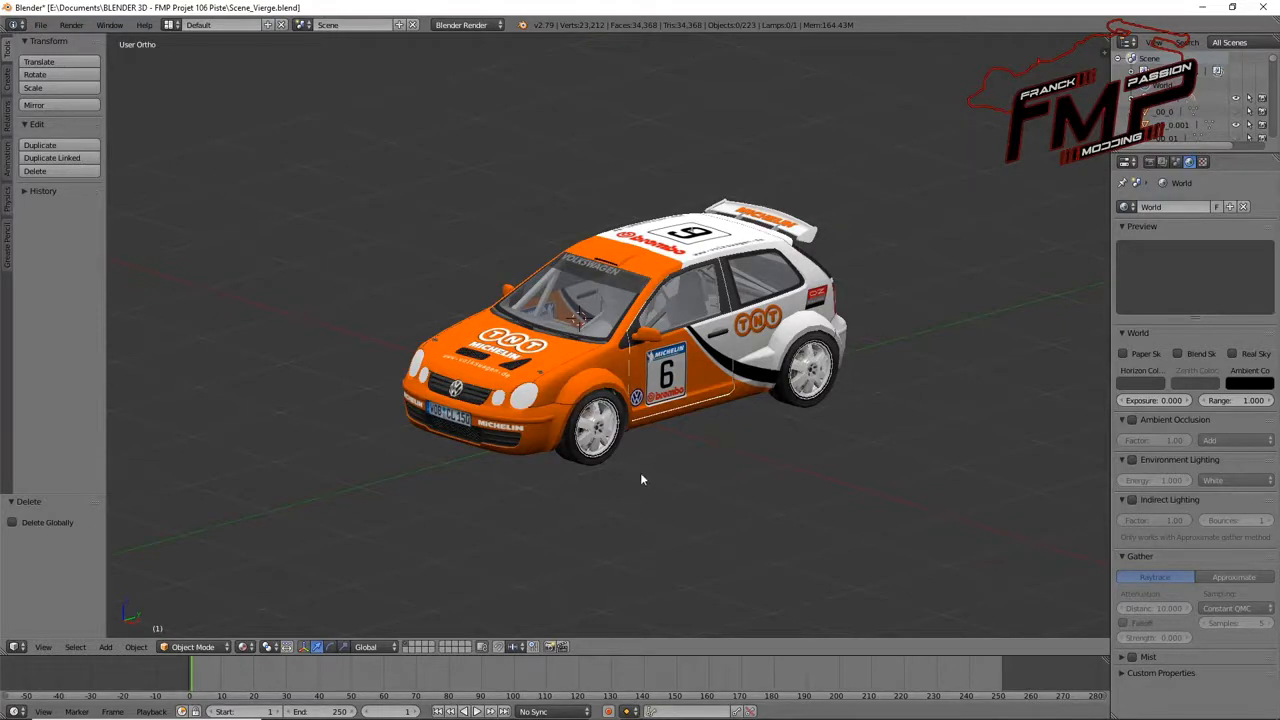
# - Delete the duplicate spoke object __02.001 from the front wheel next to the number 6 door
pyautogui.rightClick(584, 428)
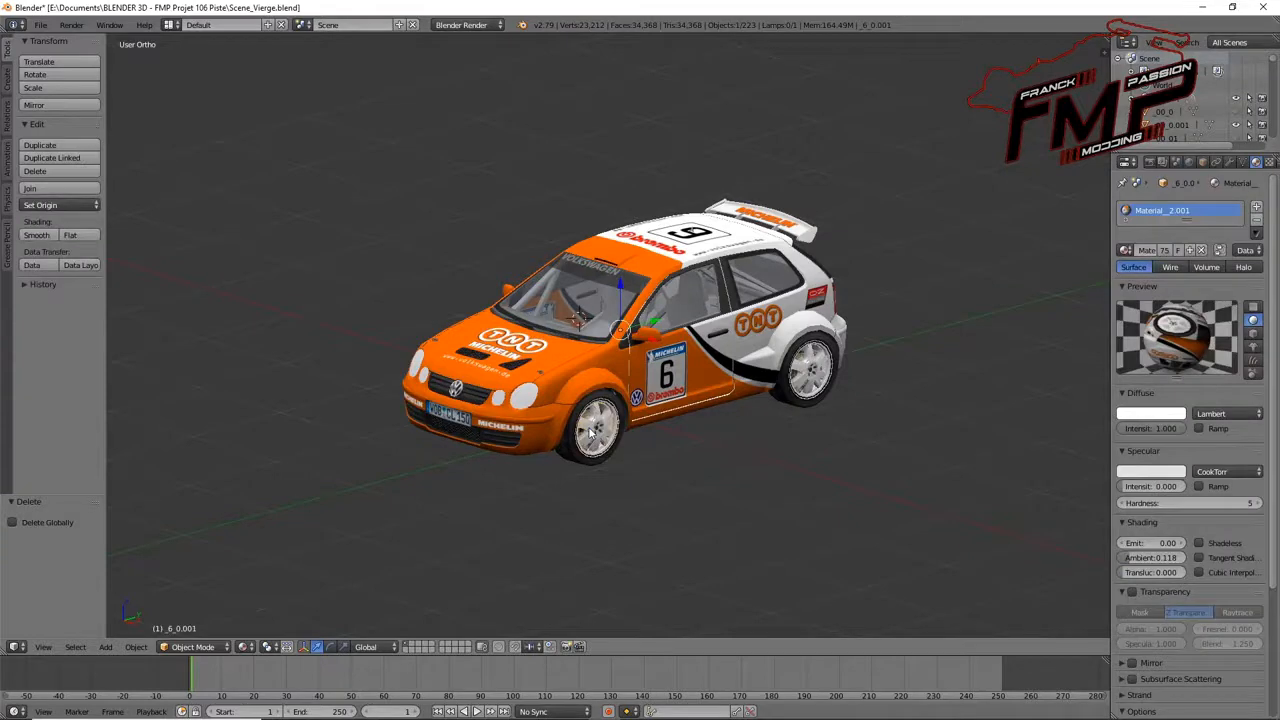
pyautogui.scroll(2, 591, 430)
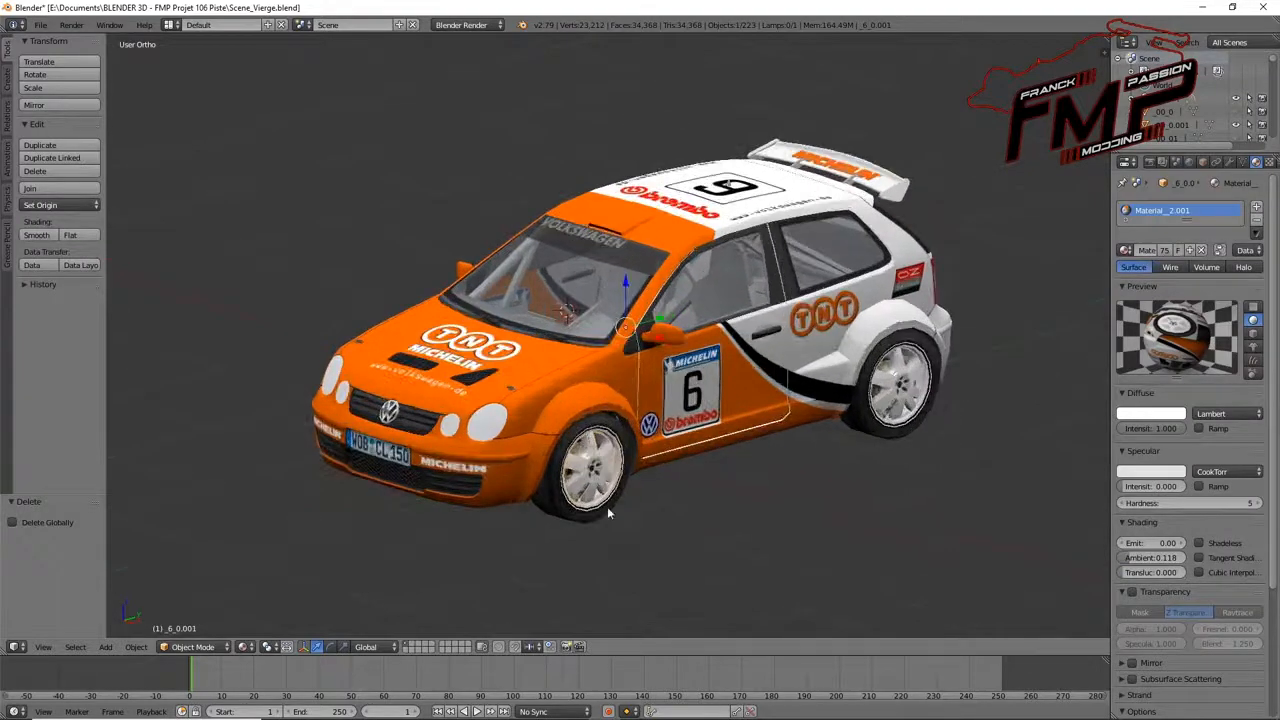
pyautogui.press('a')
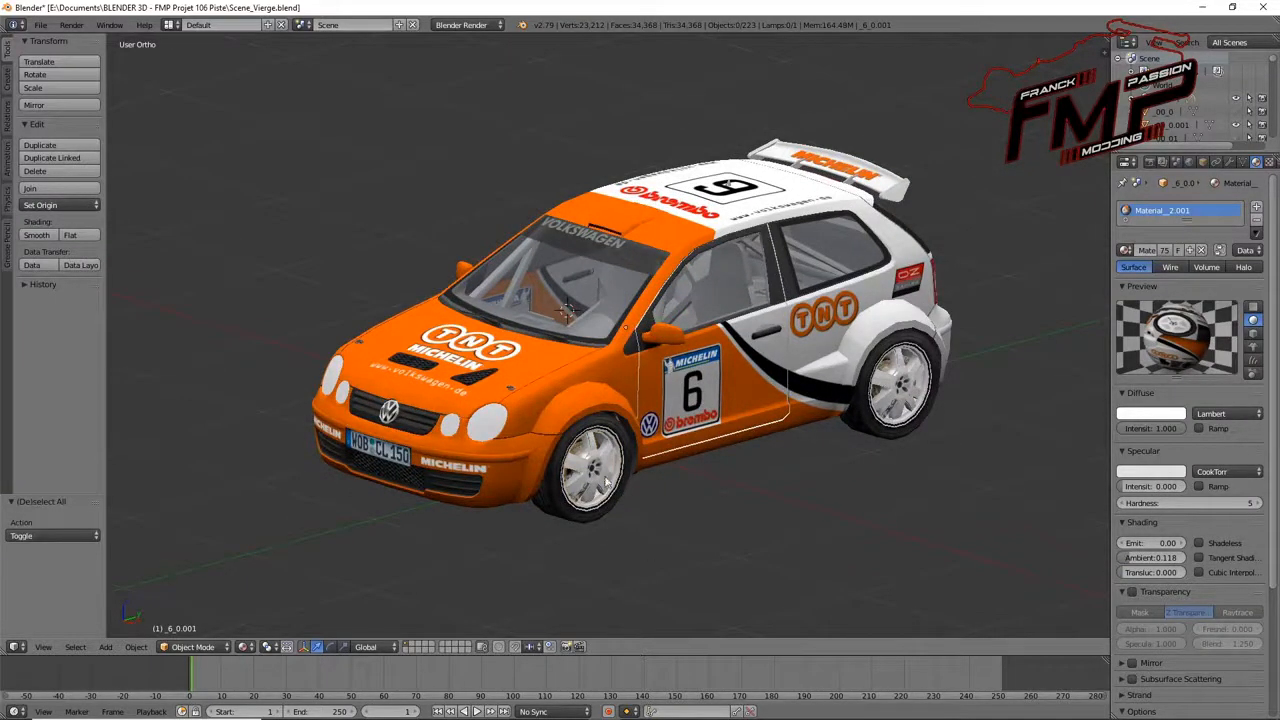
pyautogui.rightClick(598, 473)
pyautogui.press('KP_Decimal')
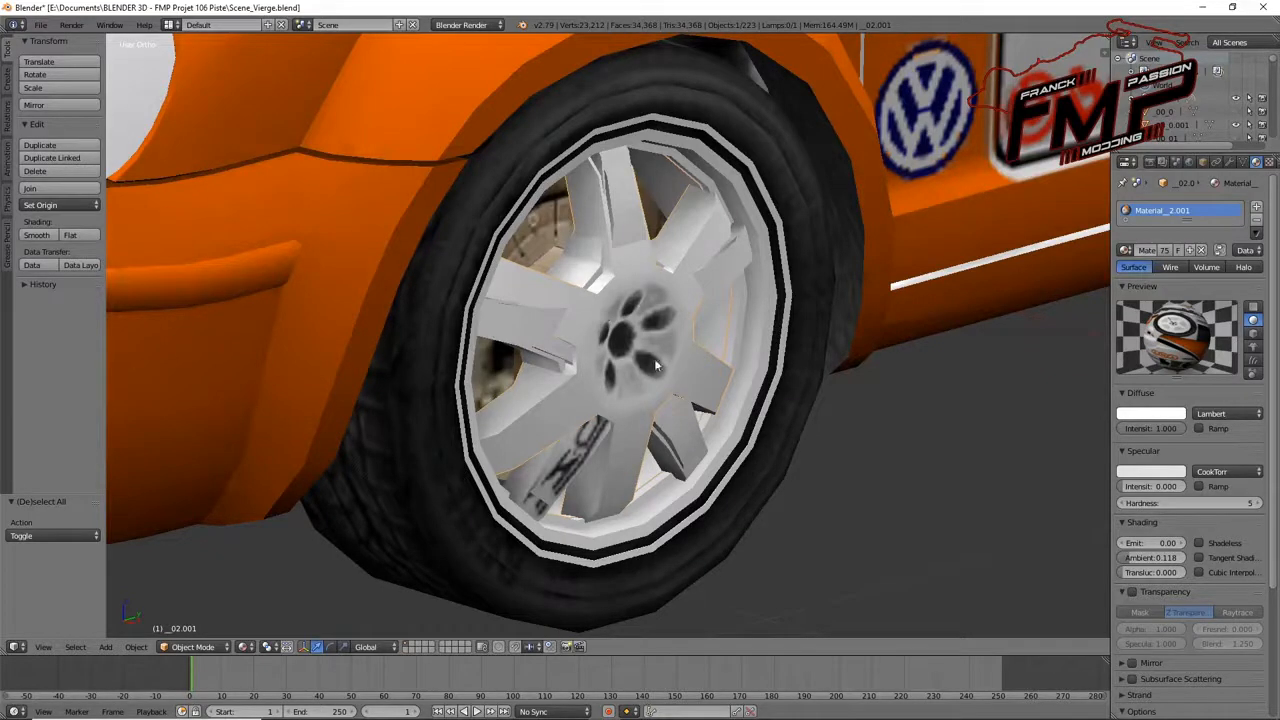
pyautogui.press('x')
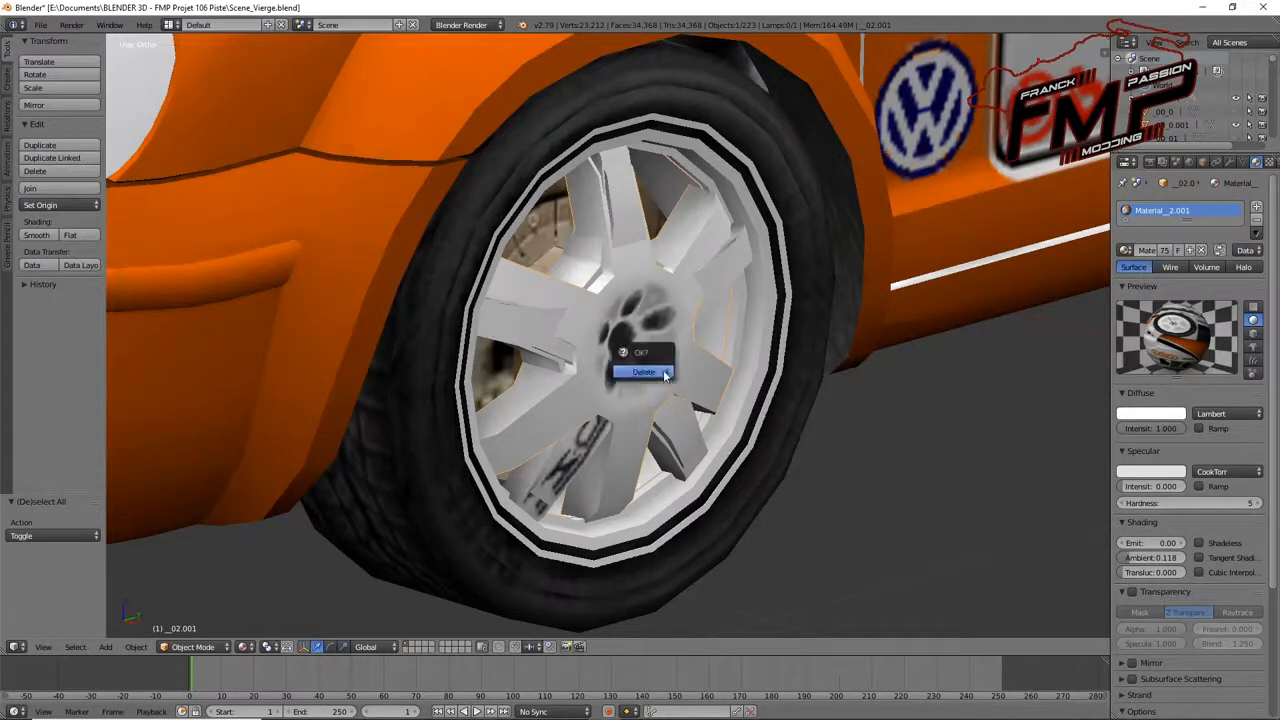
pyautogui.click(664, 371)
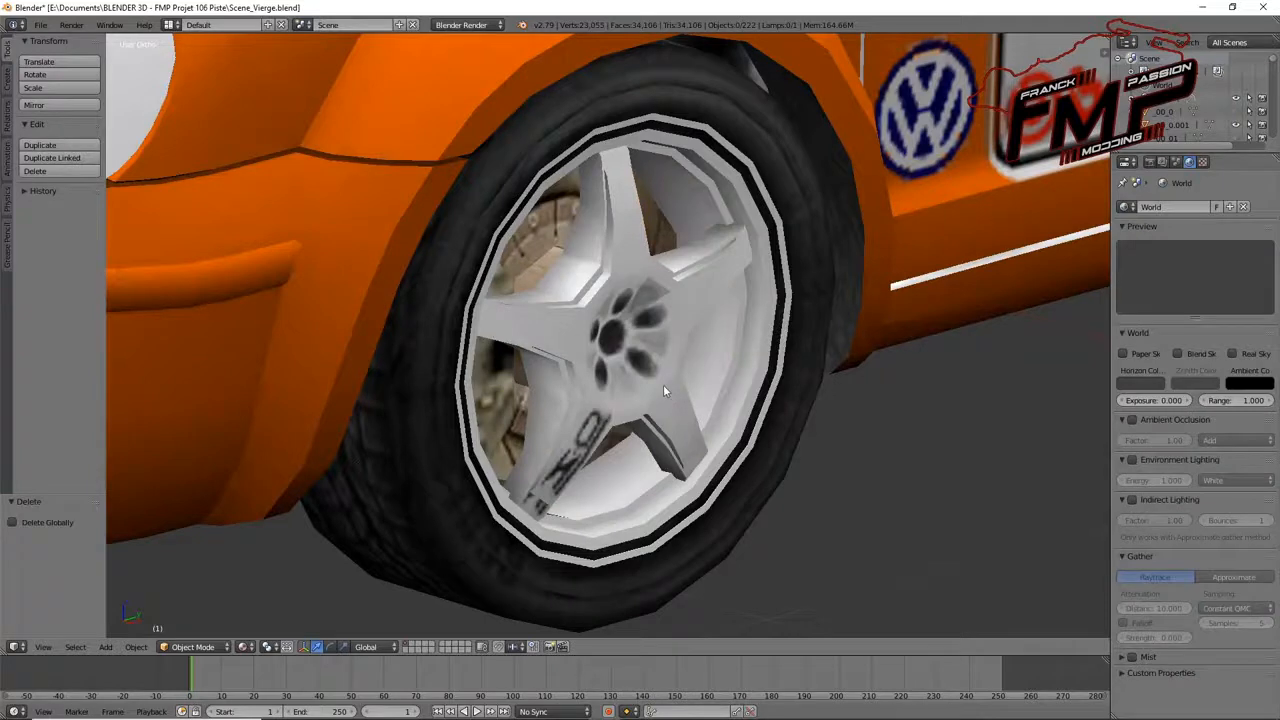
# - Delete the three remaining overlapping spoke objects of the same front wheel, including _6_0.001 and __319.001
pyautogui.rightClick(663, 386)
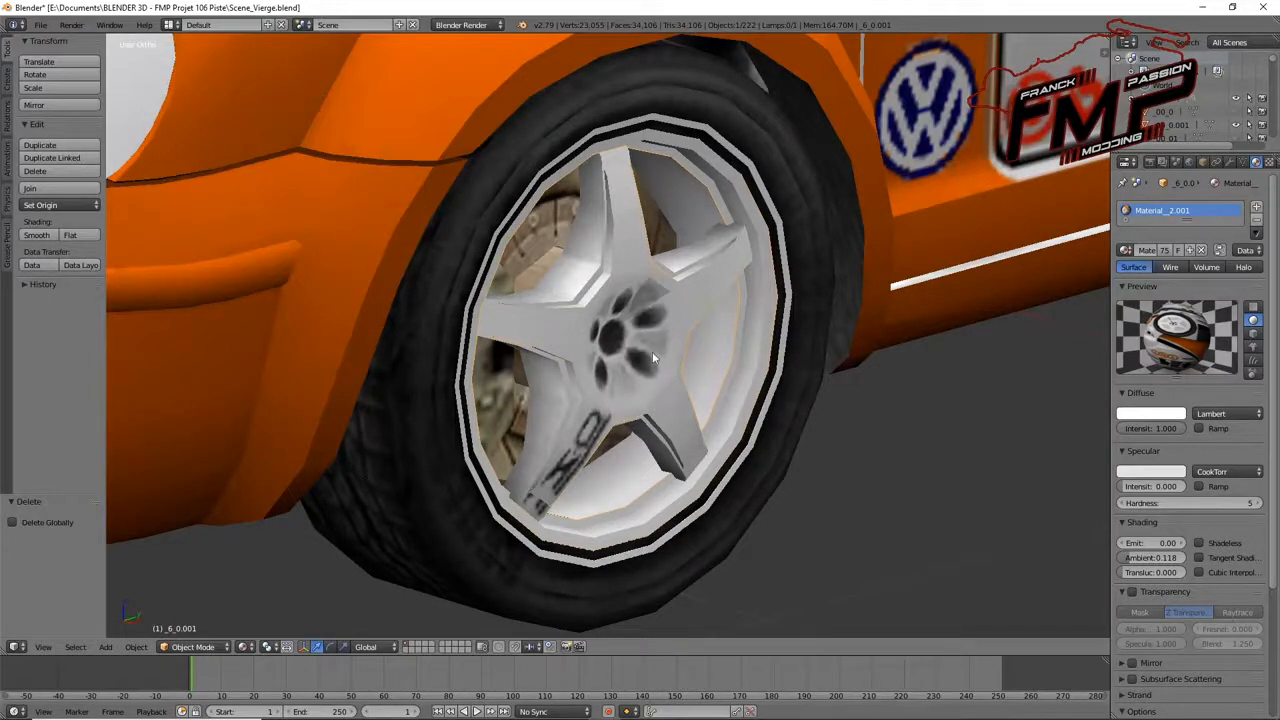
pyautogui.press('x')
pyautogui.click(636, 355)
pyautogui.rightClick(636, 363)
pyautogui.press('x')
pyautogui.click(630, 357)
pyautogui.rightClick(632, 403)
pyautogui.press('x')
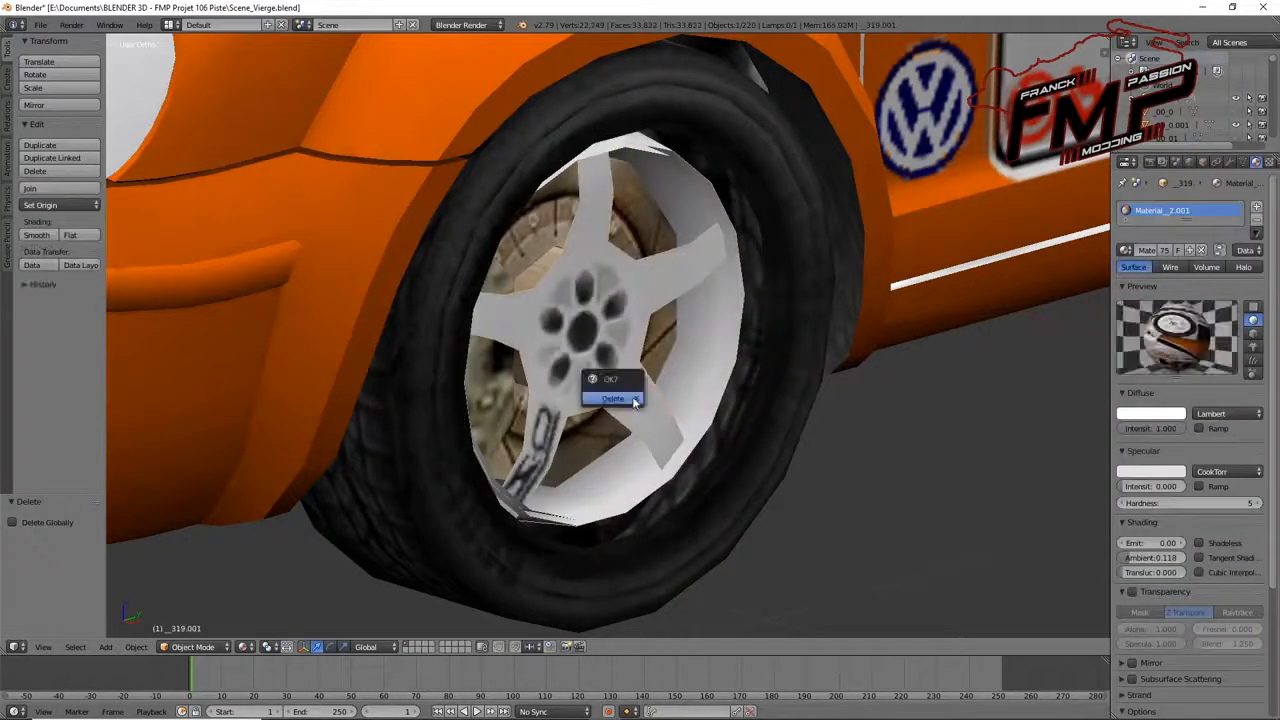
pyautogui.click(632, 399)
# - Delete the three overlapping tyre objects of the front wheel, including _8_0.001 and __01.001
pyautogui.rightClick(746, 426)
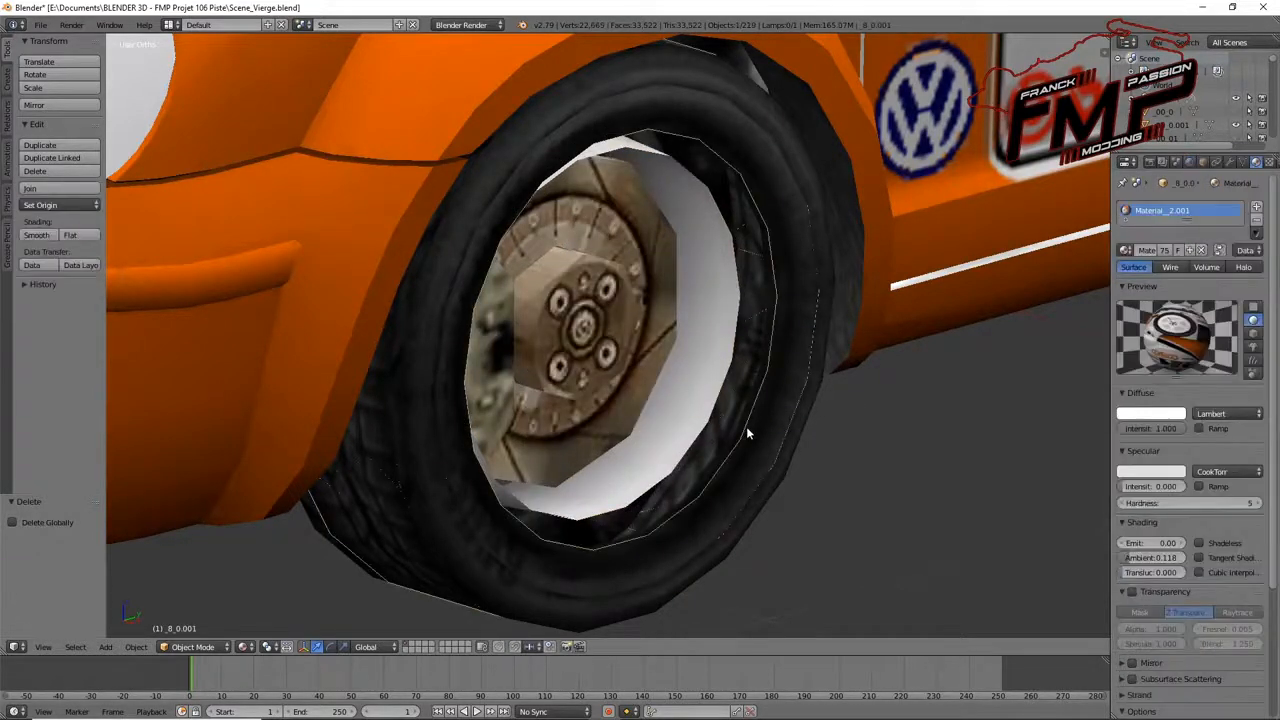
pyautogui.press('x')
pyautogui.click(746, 430)
pyautogui.rightClick(748, 444)
pyautogui.press('x')
pyautogui.click(752, 450)
pyautogui.rightClick(758, 470)
pyautogui.press('x')
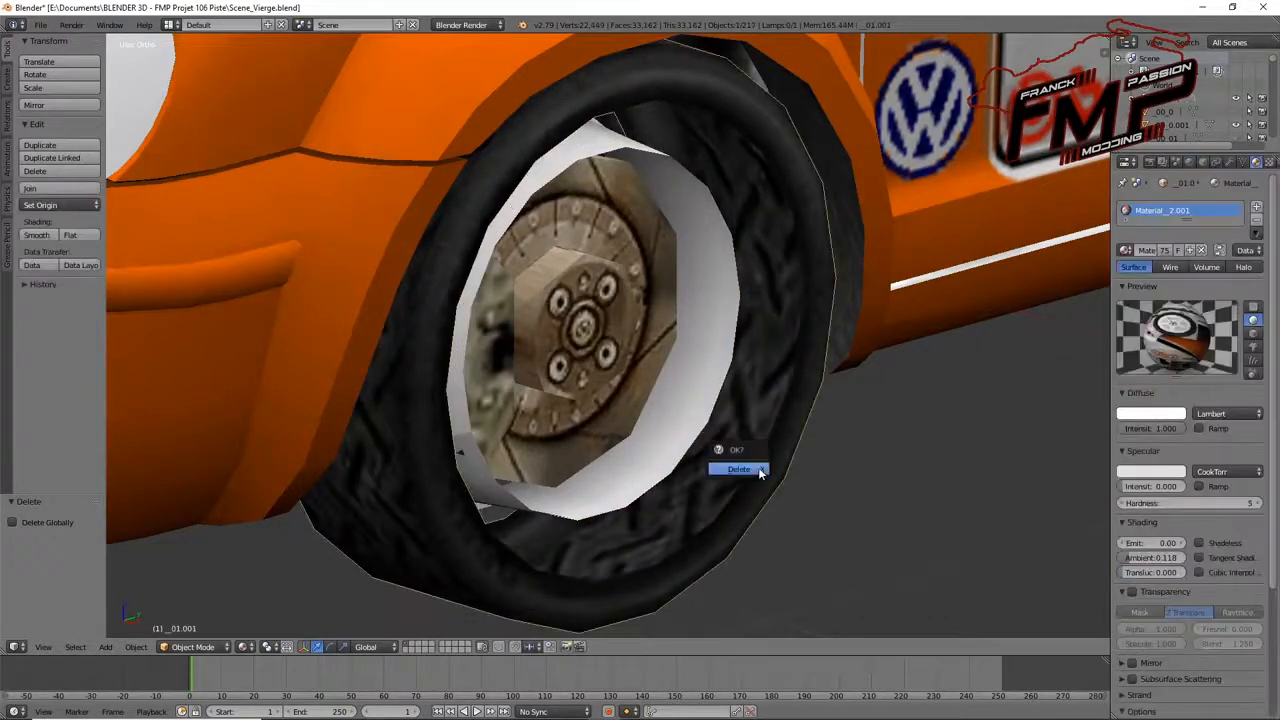
pyautogui.click(758, 468)
# - Delete the two white rim barrel objects around the front brake disc, keeping the disc and caliper
pyautogui.moveTo(744, 438); pyautogui.dragTo(712, 436, button='middle')
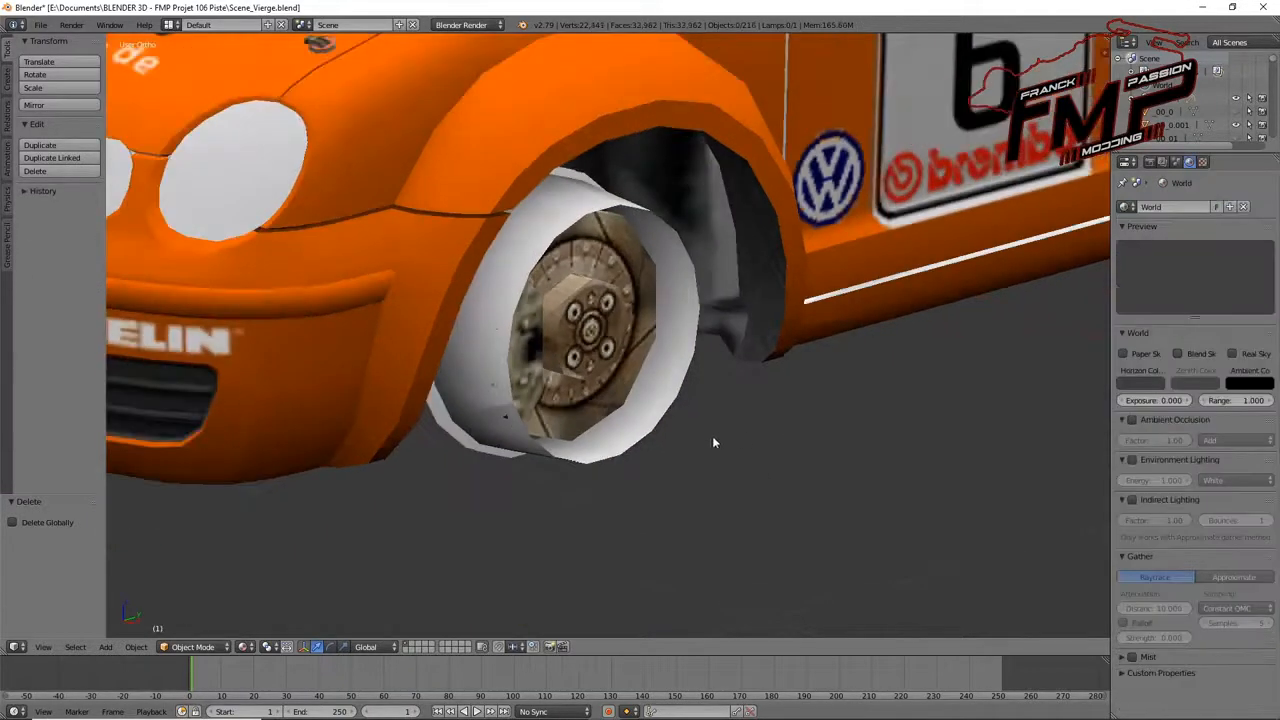
pyautogui.rightClick(650, 438)
pyautogui.press('x')
pyautogui.click(650, 436)
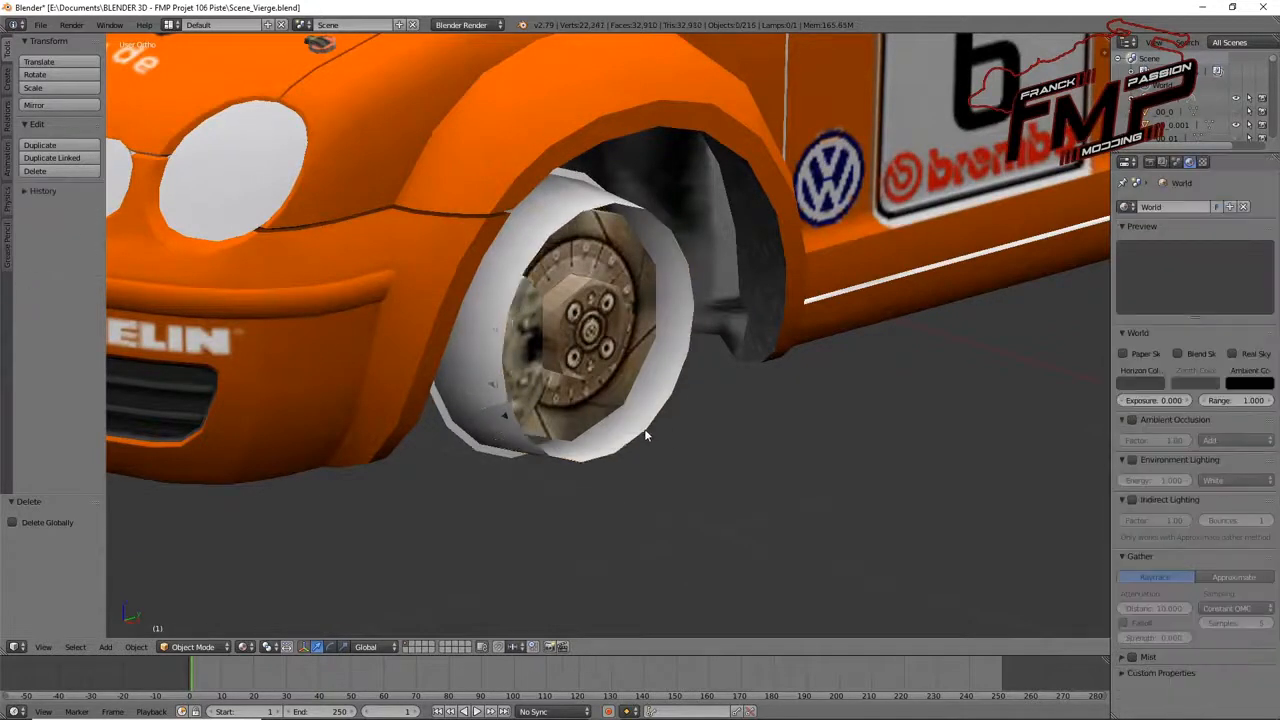
pyautogui.rightClick(645, 435)
pyautogui.press('x')
pyautogui.click(630, 431)
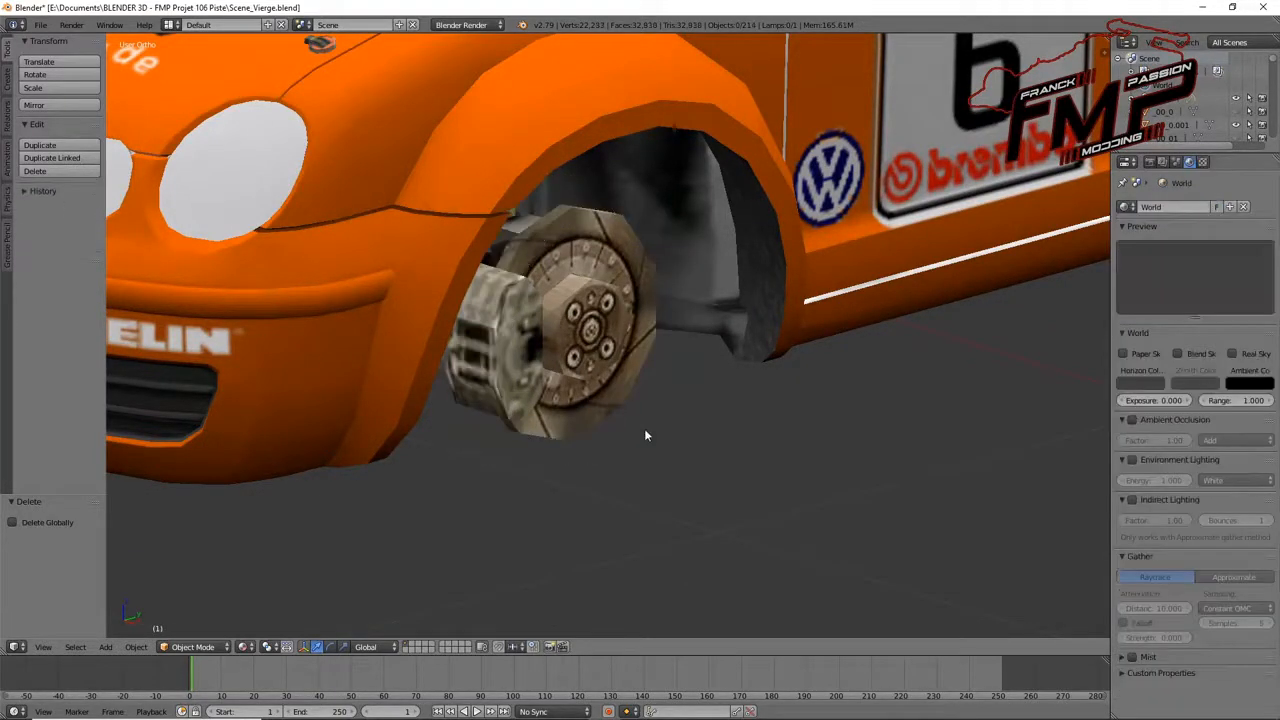
pyautogui.moveTo(733, 451); pyautogui.dragTo(700, 421, button='middle')
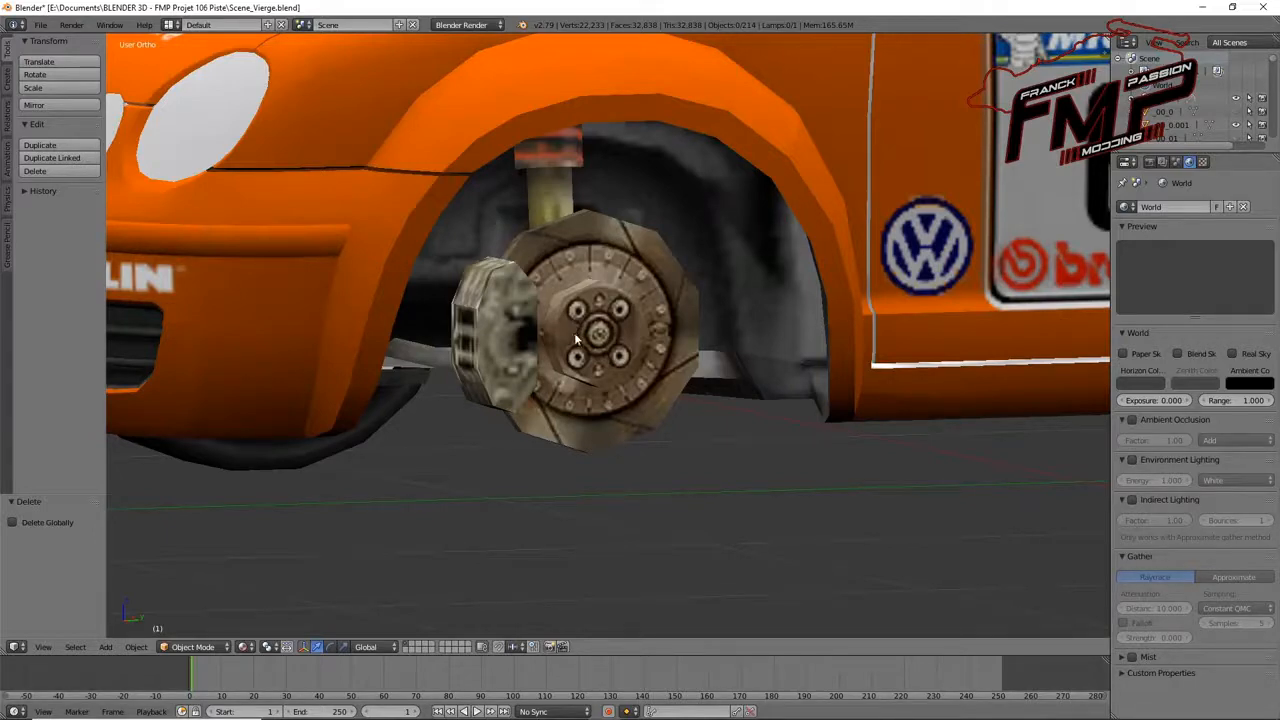
# - Import the rim and tyre model Jante+Pneus.fbx from the TUTO - Conversion AC folder as FBX
pyautogui.scroll(-5, 575, 340)
pyautogui.moveTo(555, 347); pyautogui.dragTo(582, 362, button='middle')
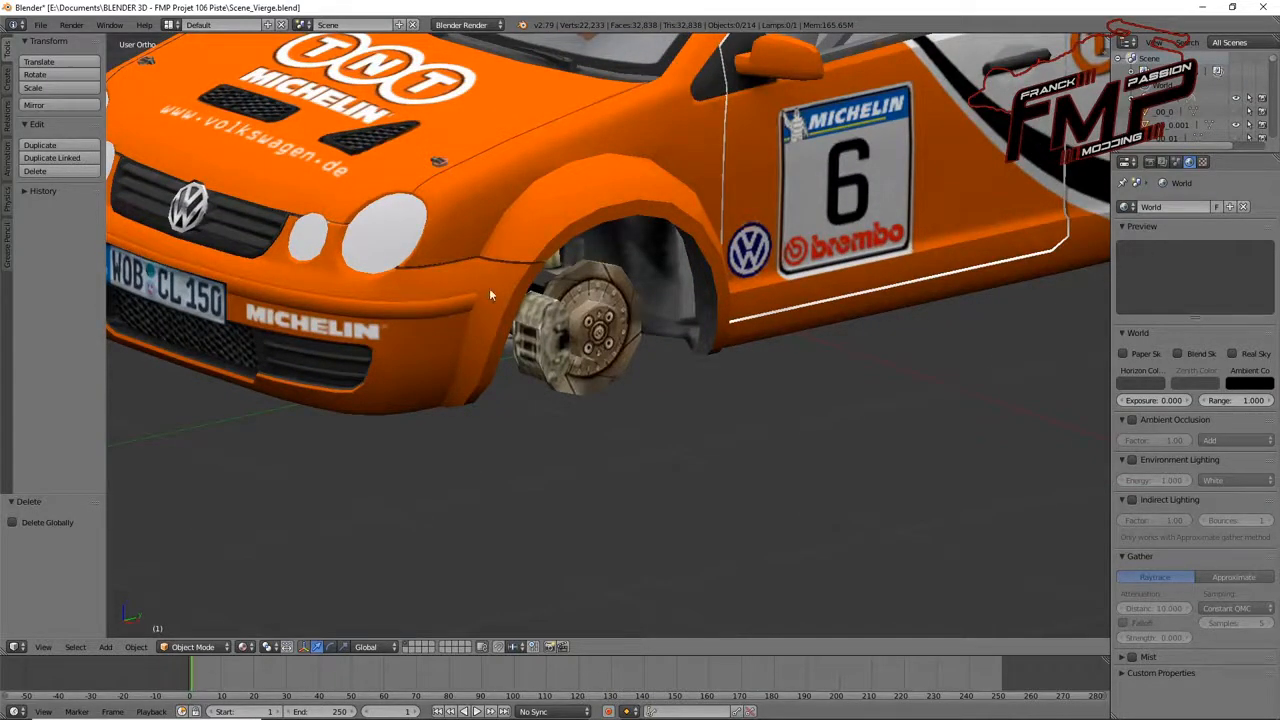
pyautogui.scroll(-4, 488, 260)
pyautogui.moveTo(488, 260); pyautogui.dragTo(480, 258, button='middle')
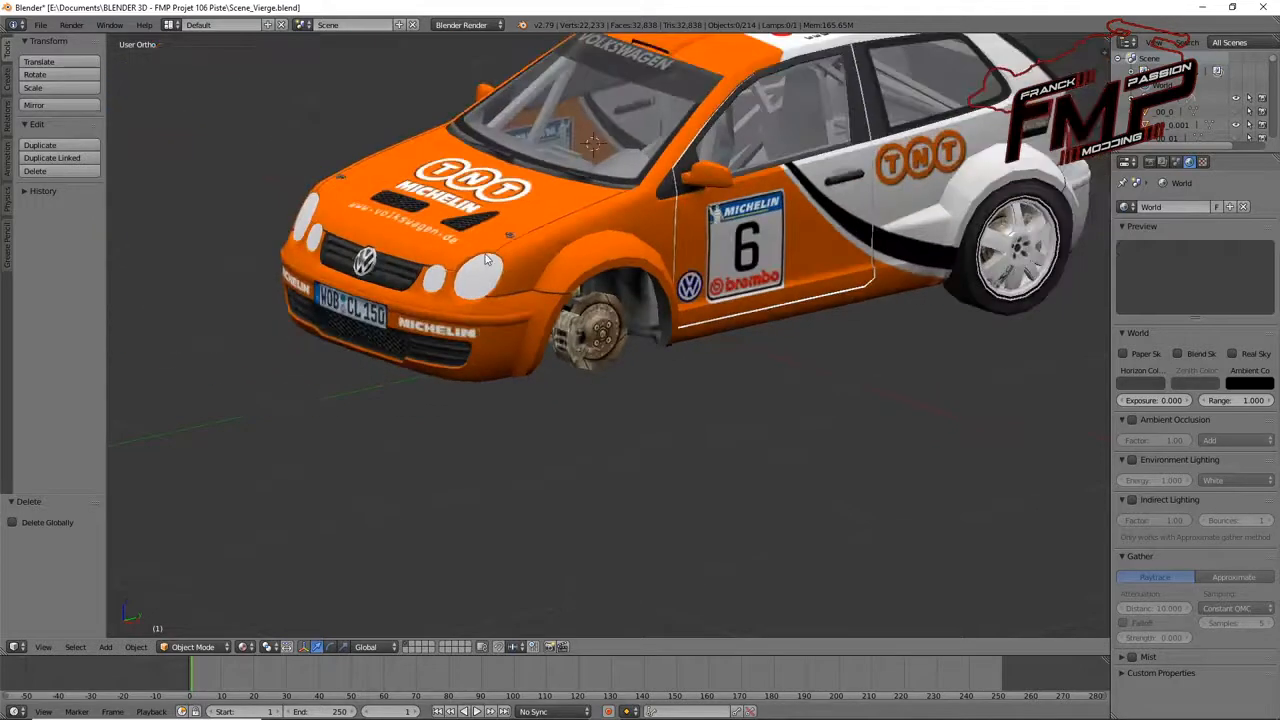
pyautogui.click(40, 24)
pyautogui.moveTo(110, 286)
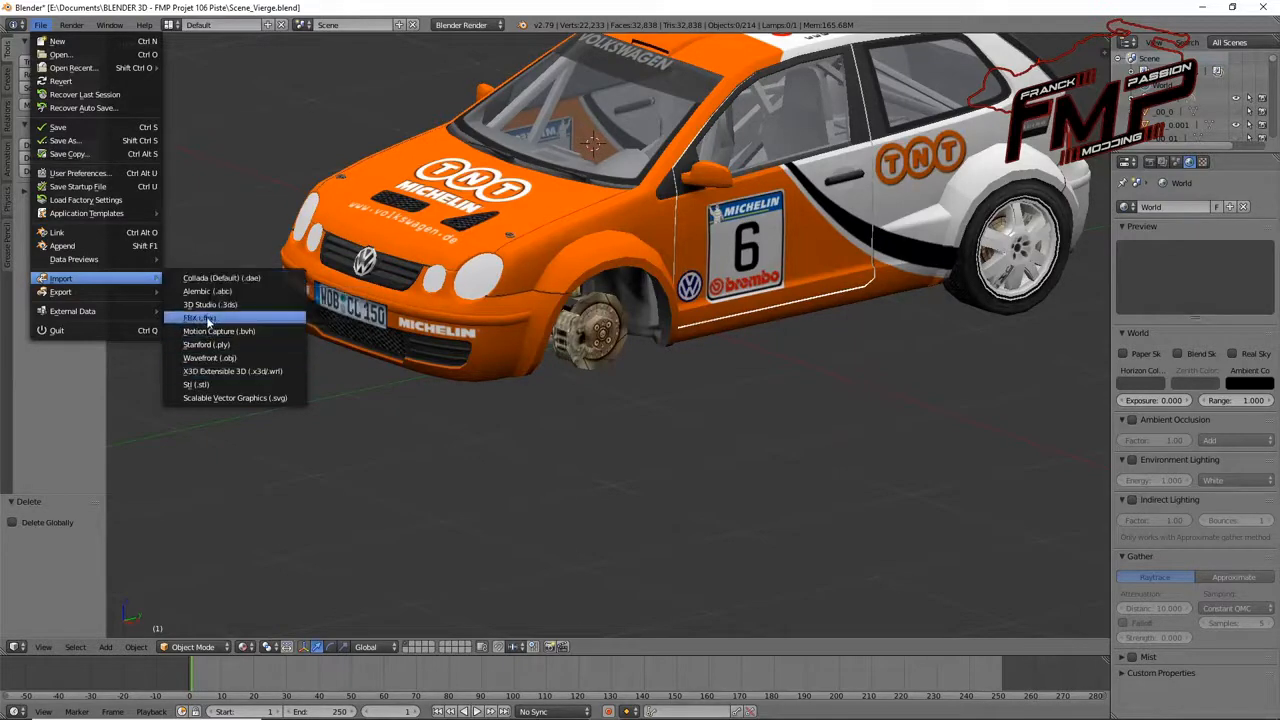
pyautogui.click(206, 316)
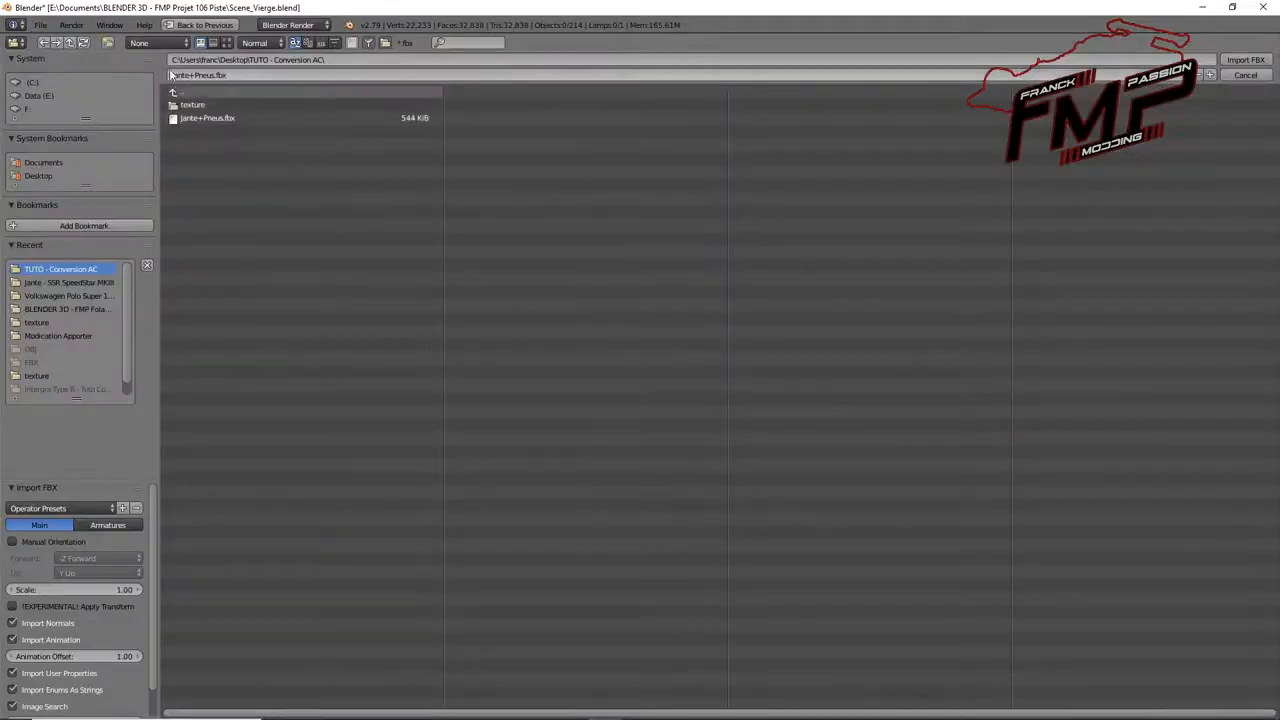
pyautogui.click(213, 120)
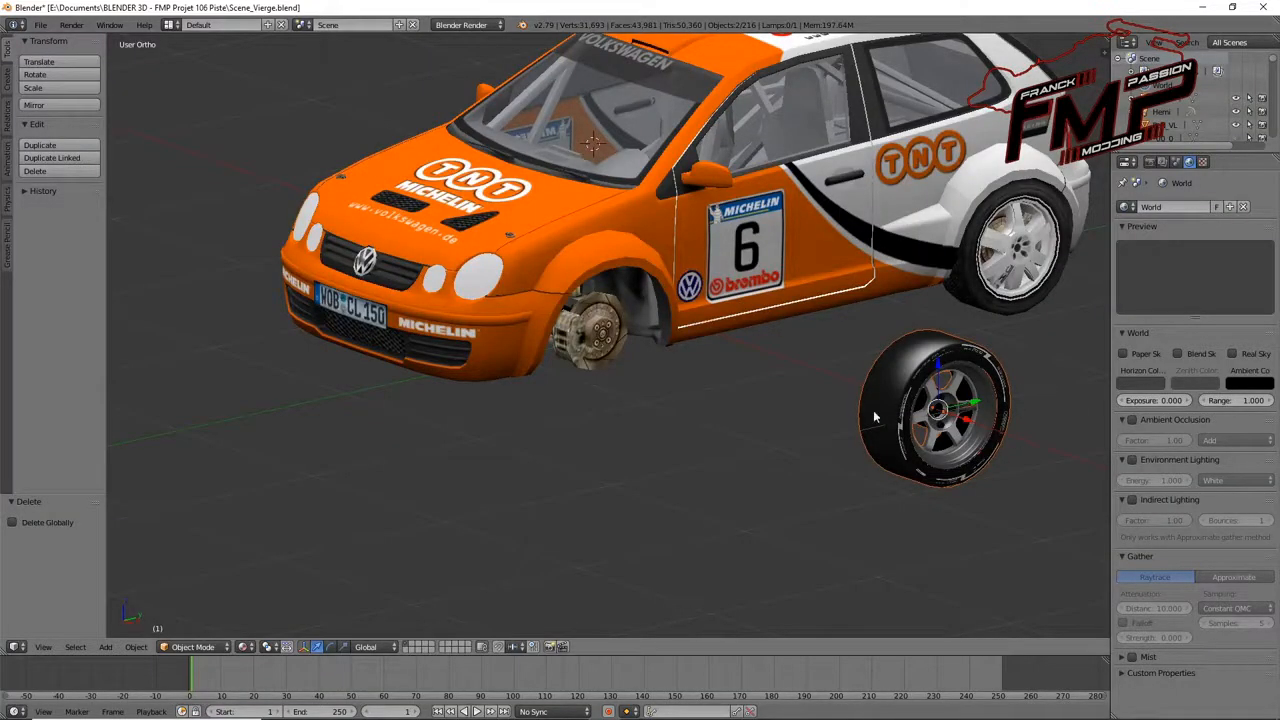
# - Select the imported tyre and rim together and move them along Y to the front hub, then about 0.298 up along Z
pyautogui.press('a')
pyautogui.rightClick(906, 405)
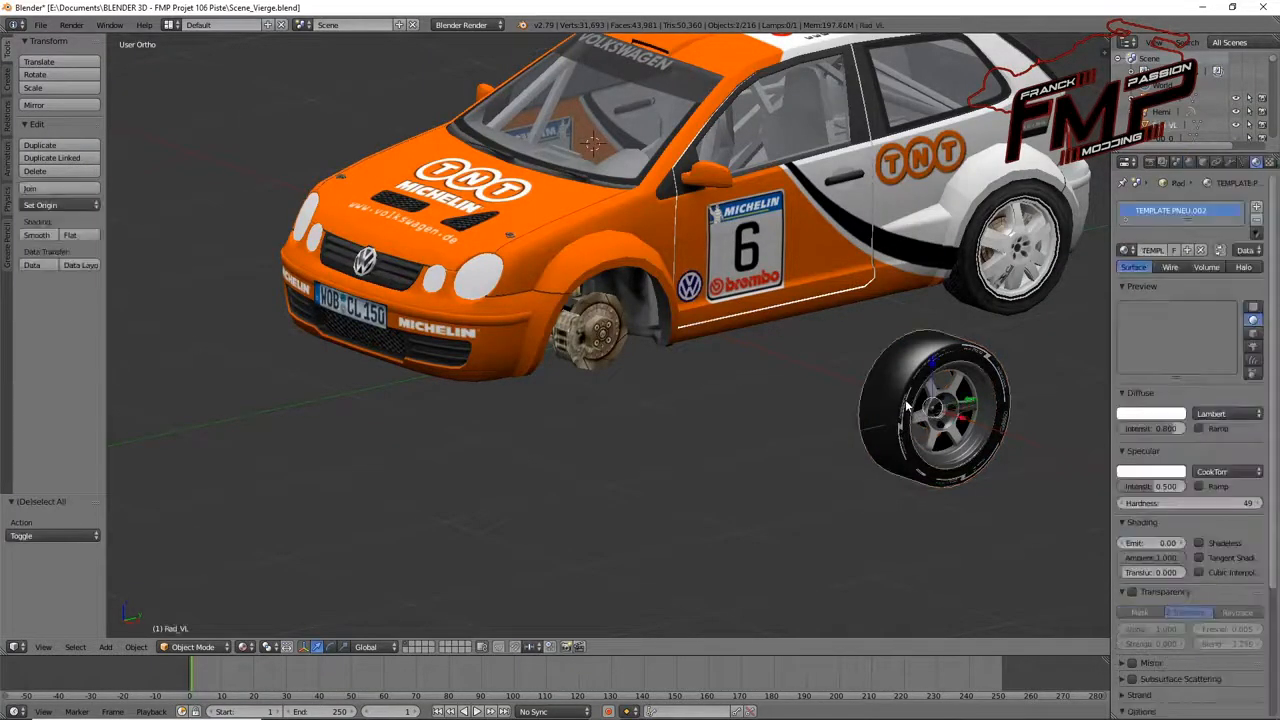
pyautogui.rightClick(950, 430)
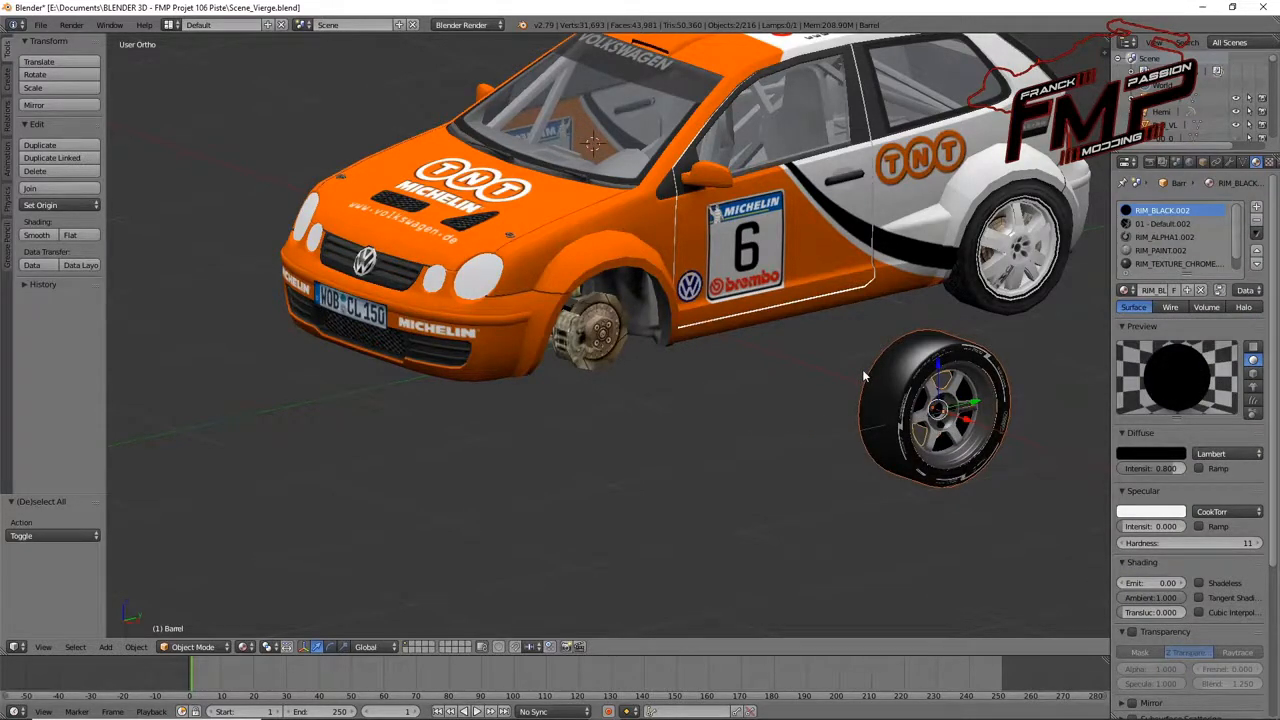
pyautogui.press('KP_3')
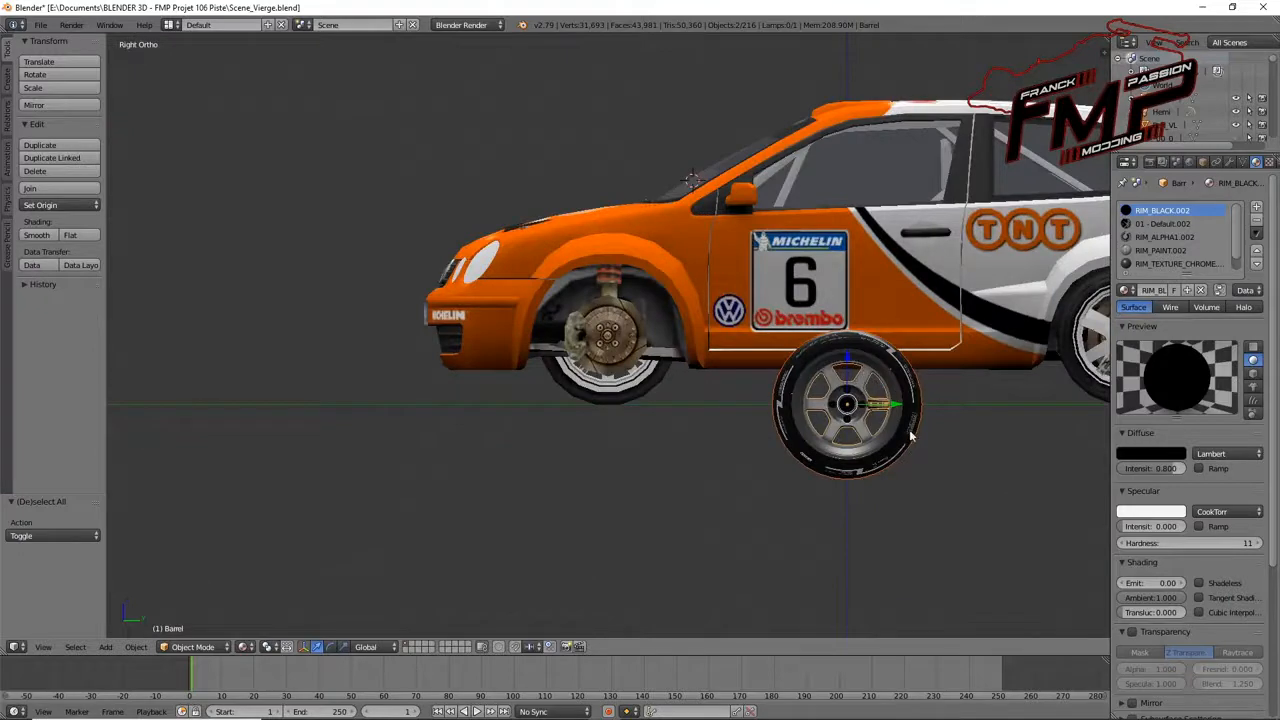
pyautogui.press('g')
pyautogui.press('y')
pyautogui.click(658, 415)
pyautogui.press('g')
pyautogui.press('z')
pyautogui.click(609, 310)
# - Move the imported wheel about -1.111 along X into the front wheel arch beside the number 6 door
pyautogui.moveTo(553, 319); pyautogui.dragTo(794, 402, button='middle')
pyautogui.press('g')
pyautogui.press('x')
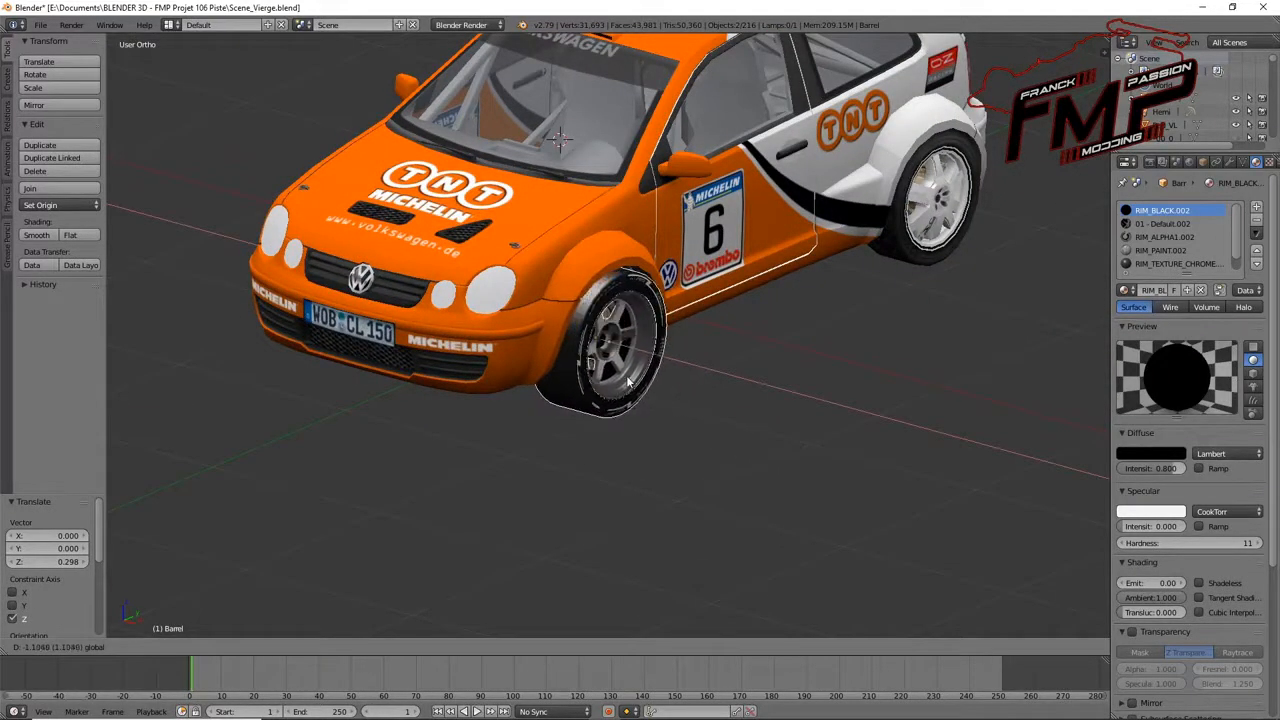
pyautogui.click(634, 393)
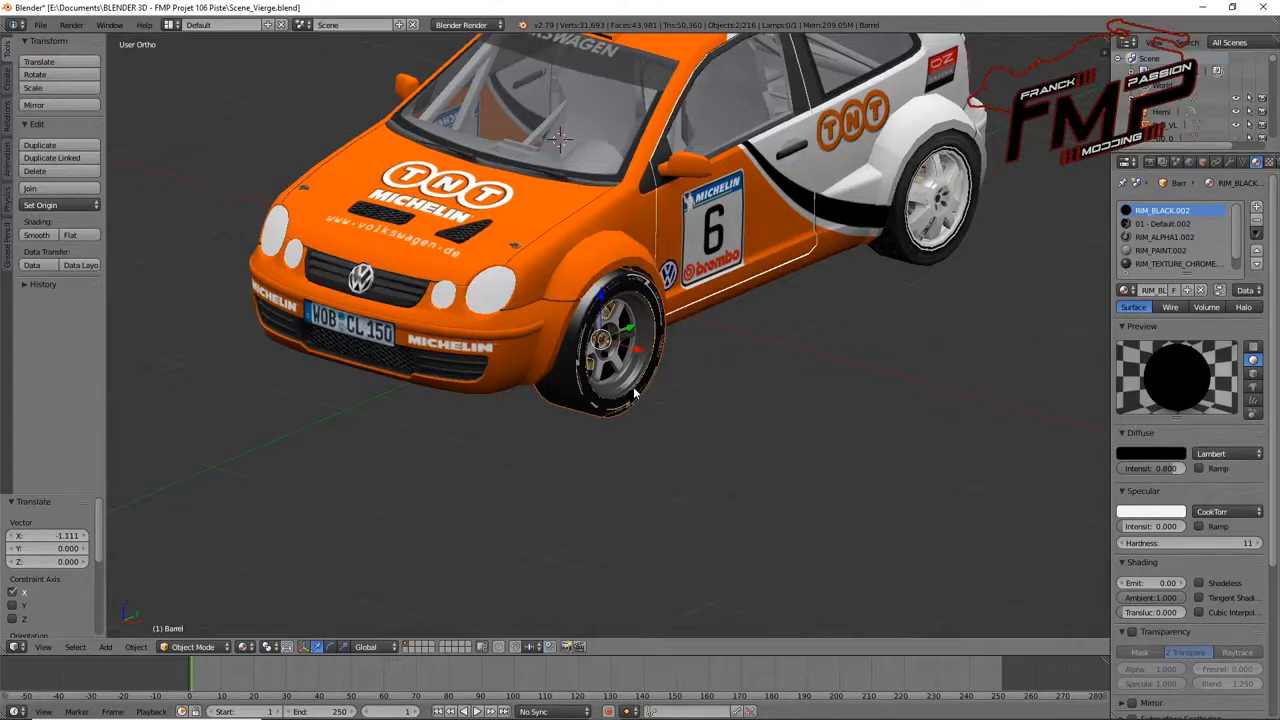
# - Centre the wheel on the brake hub in side view by shifting it about 0.026 along Z and 0.009 along Y
pyautogui.press('ctrl+KP_3')
pyautogui.press('KP_3')
pyautogui.scroll(1, 635, 393)
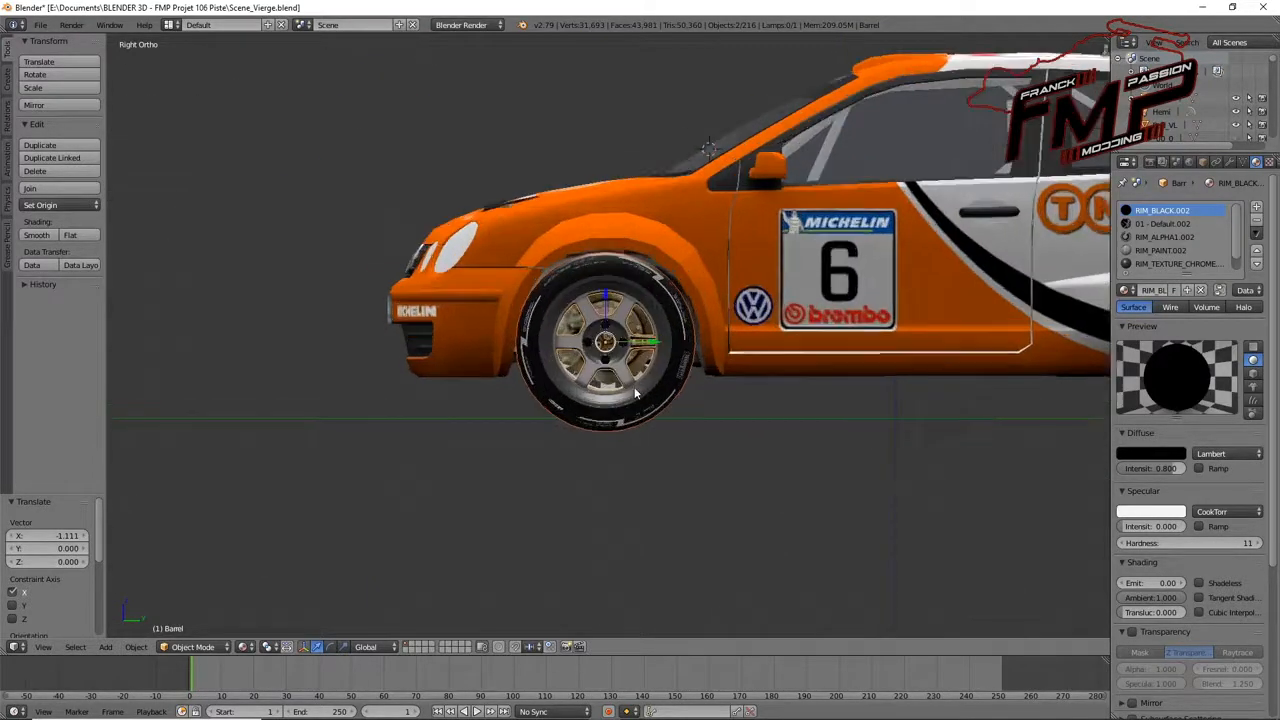
pyautogui.scroll(1, 635, 393)
pyautogui.press('g')
pyautogui.press('z')
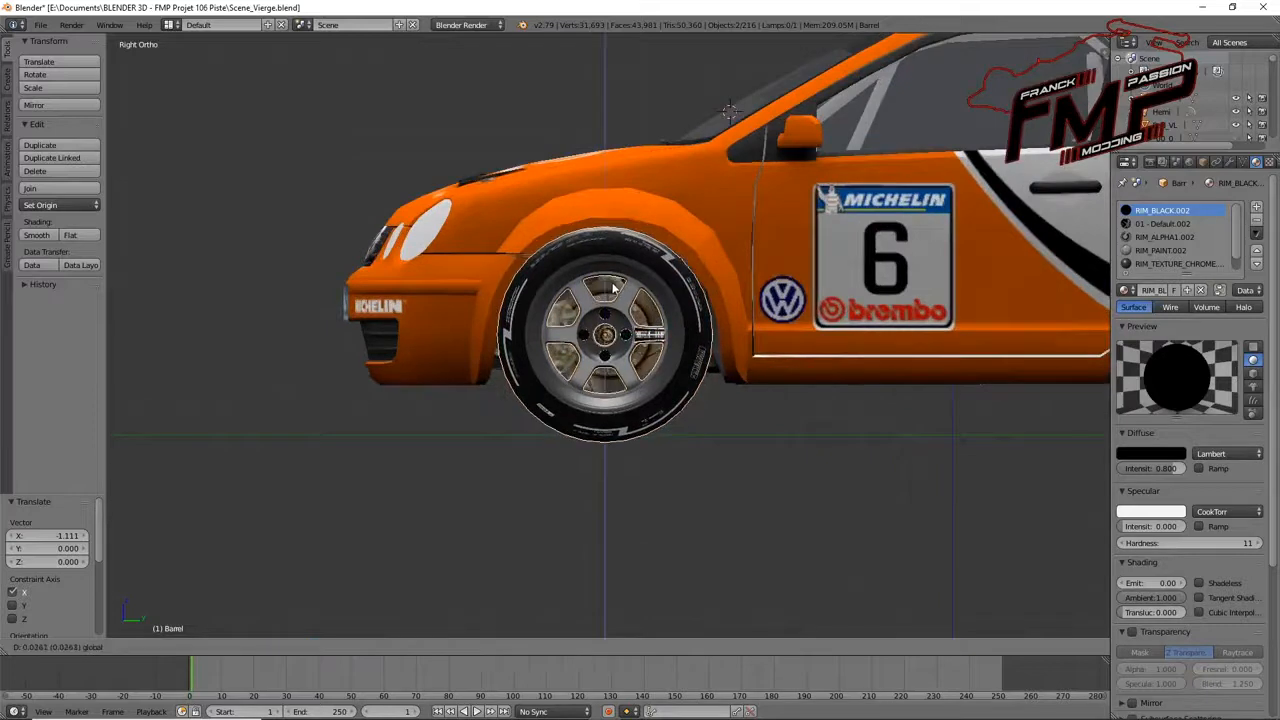
pyautogui.click(614, 290)
pyautogui.press('g')
pyautogui.press('y')
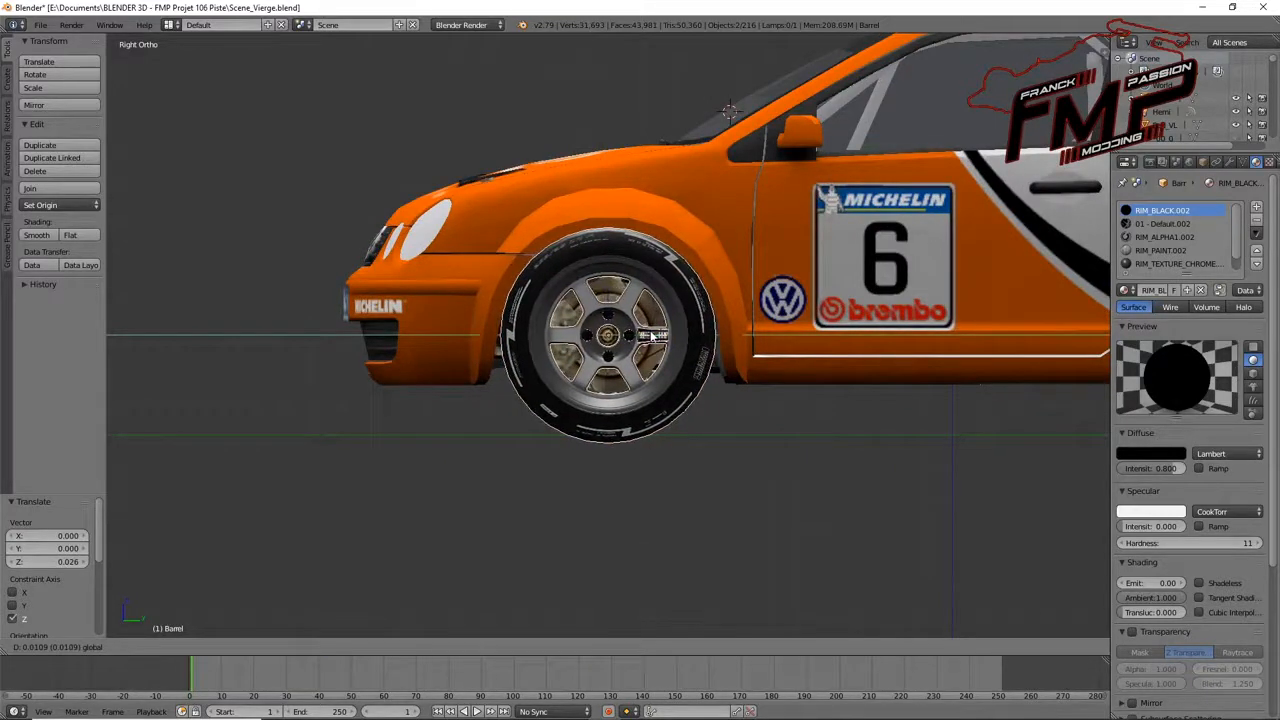
pyautogui.click(610, 337)
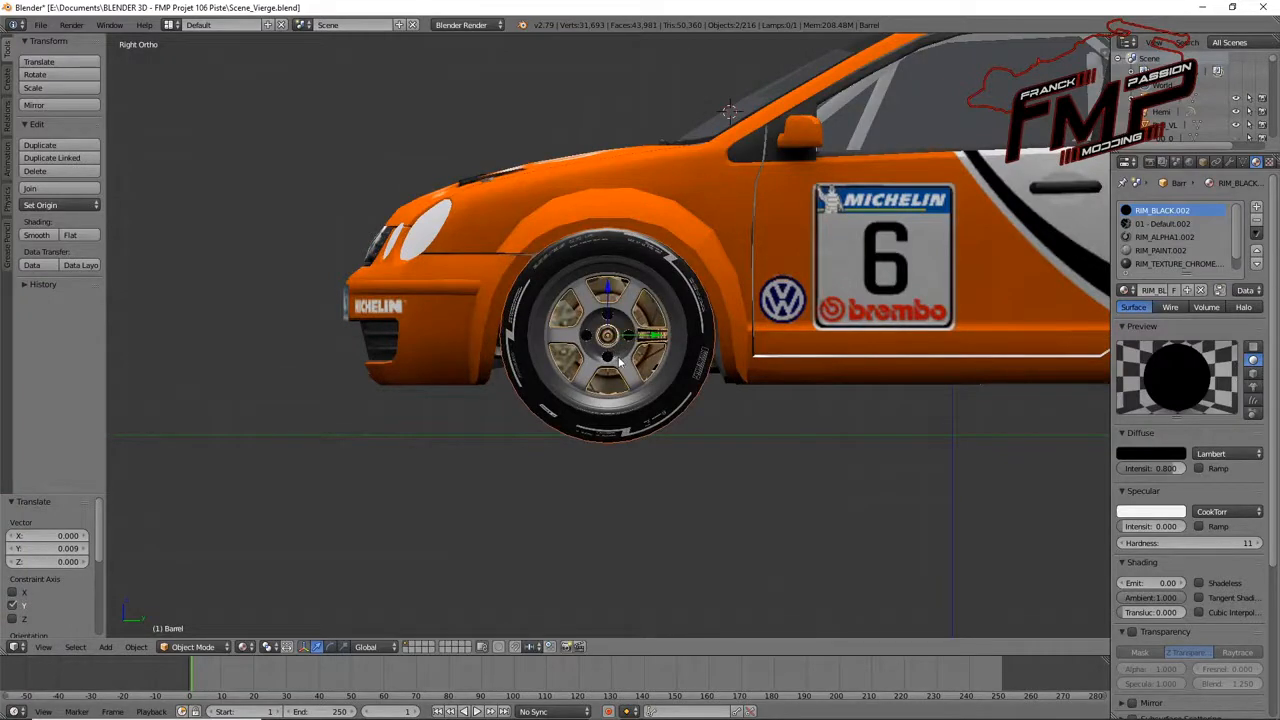
# - Scale the front wheel to about 0.915, shift it about -0.015 along X into the arch, and deselect everything
pyautogui.scroll(1, 620, 362)
pyautogui.press('s')
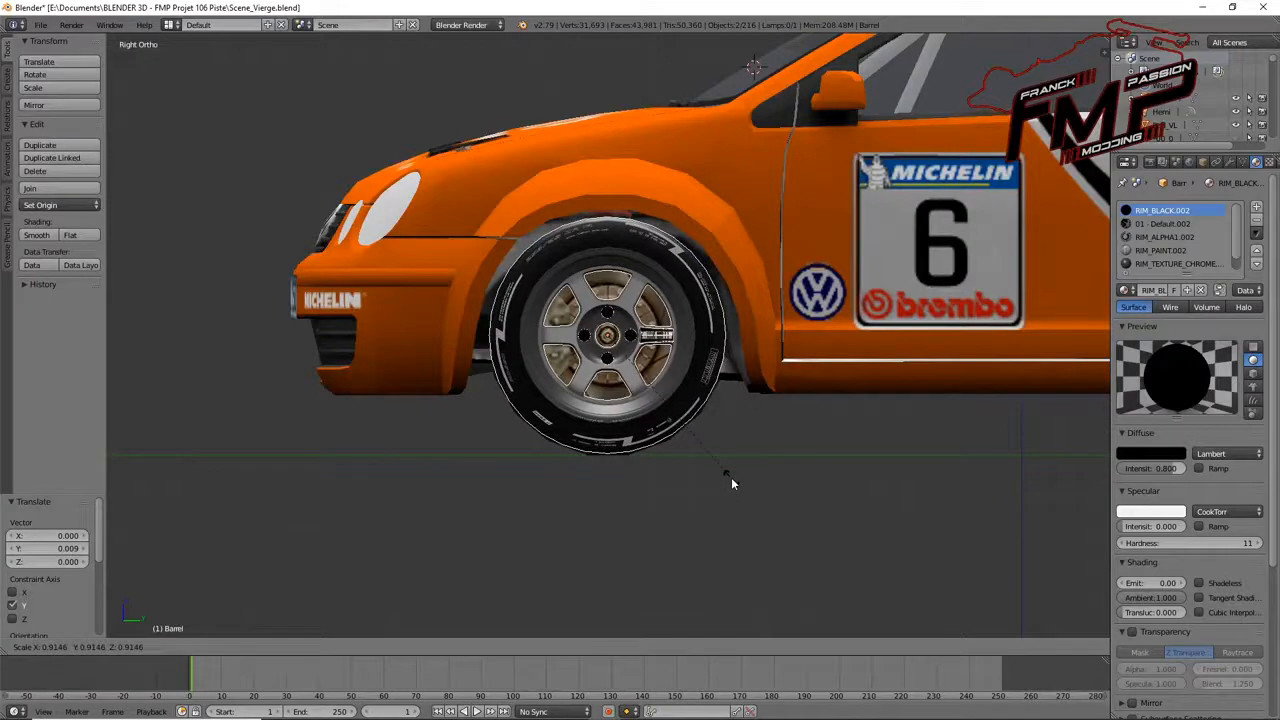
pyautogui.click(731, 484)
pyautogui.moveTo(731, 484); pyautogui.dragTo(747, 460, button='middle')
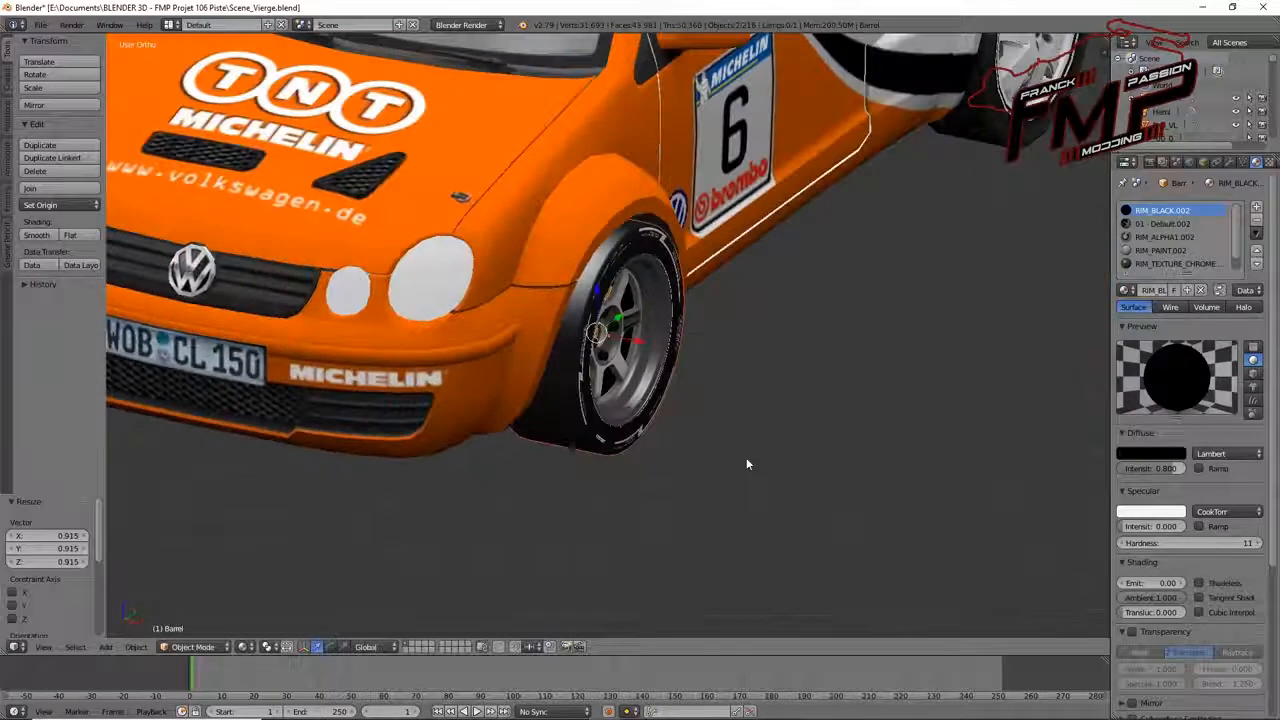
pyautogui.press('g')
pyautogui.press('x')
pyautogui.click(631, 343)
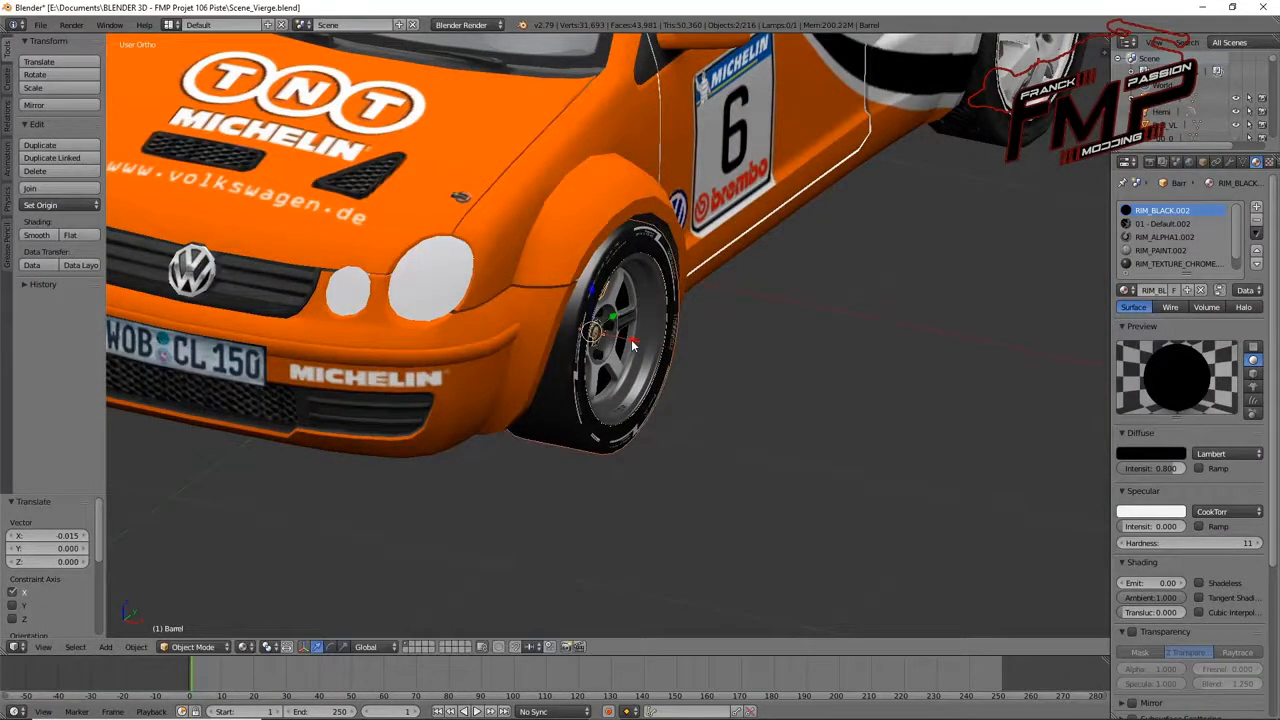
pyautogui.press('a')
pyautogui.scroll(-3, 771, 402)
pyautogui.moveTo(771, 402)
pyautogui.mouseDown(button='middle')
pyautogui.moveTo(820, 422)
pyautogui.moveTo(744, 393)
pyautogui.moveTo(756, 403)
pyautogui.mouseUp(button='middle')
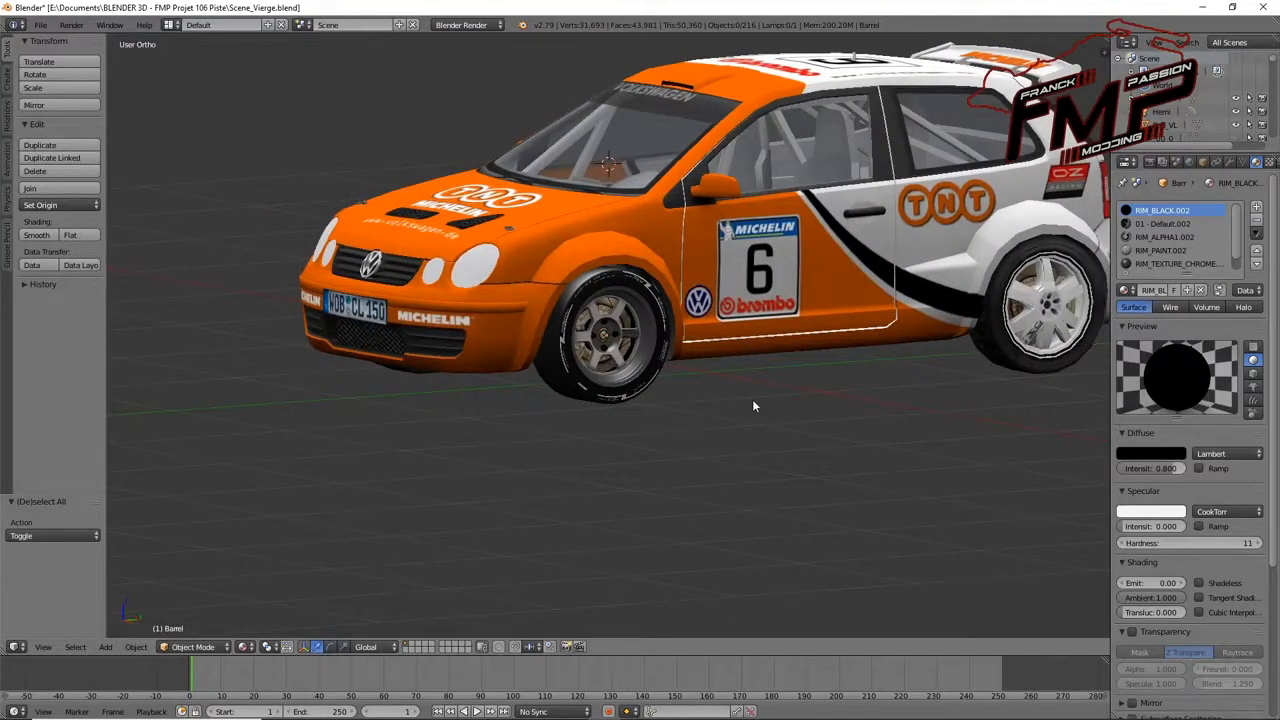
pyautogui.scroll(6, 684, 303)
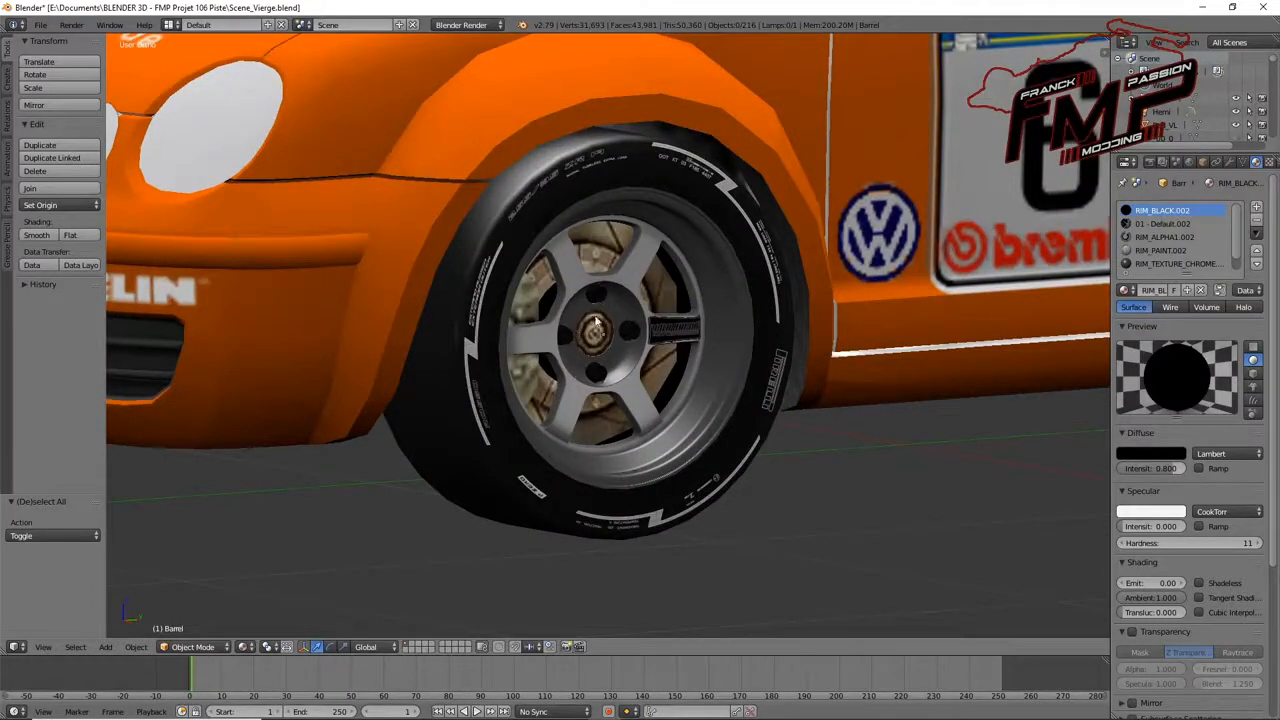
pyautogui.scroll(-3, 625, 342)
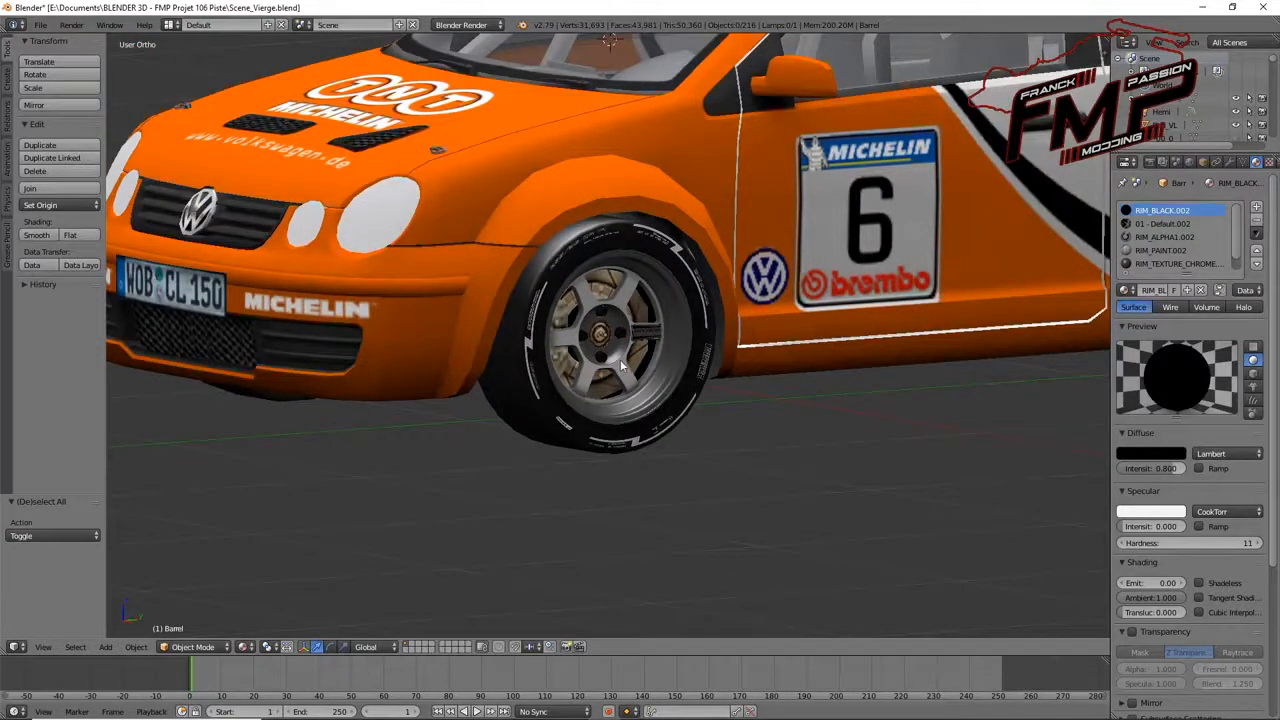
# - Set the origin of the front rim object Barrel to its geometry
pyautogui.rightClick(621, 366)
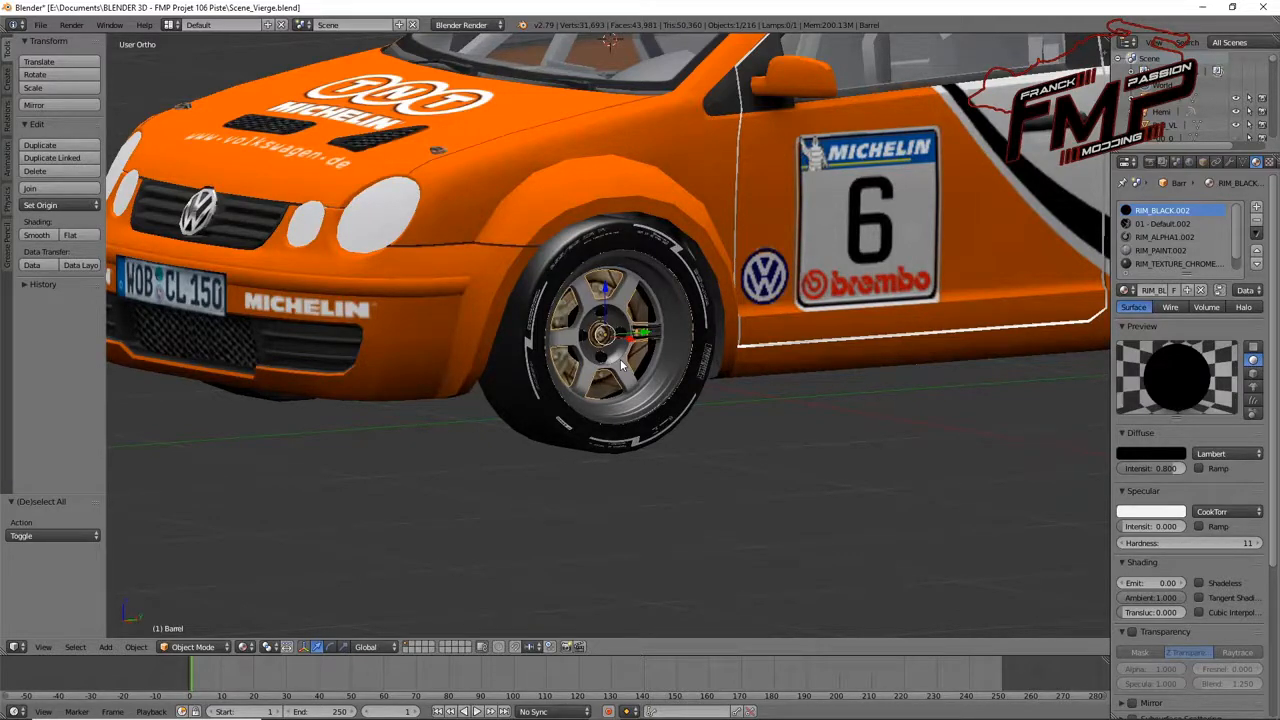
pyautogui.scroll(-3, 577, 340)
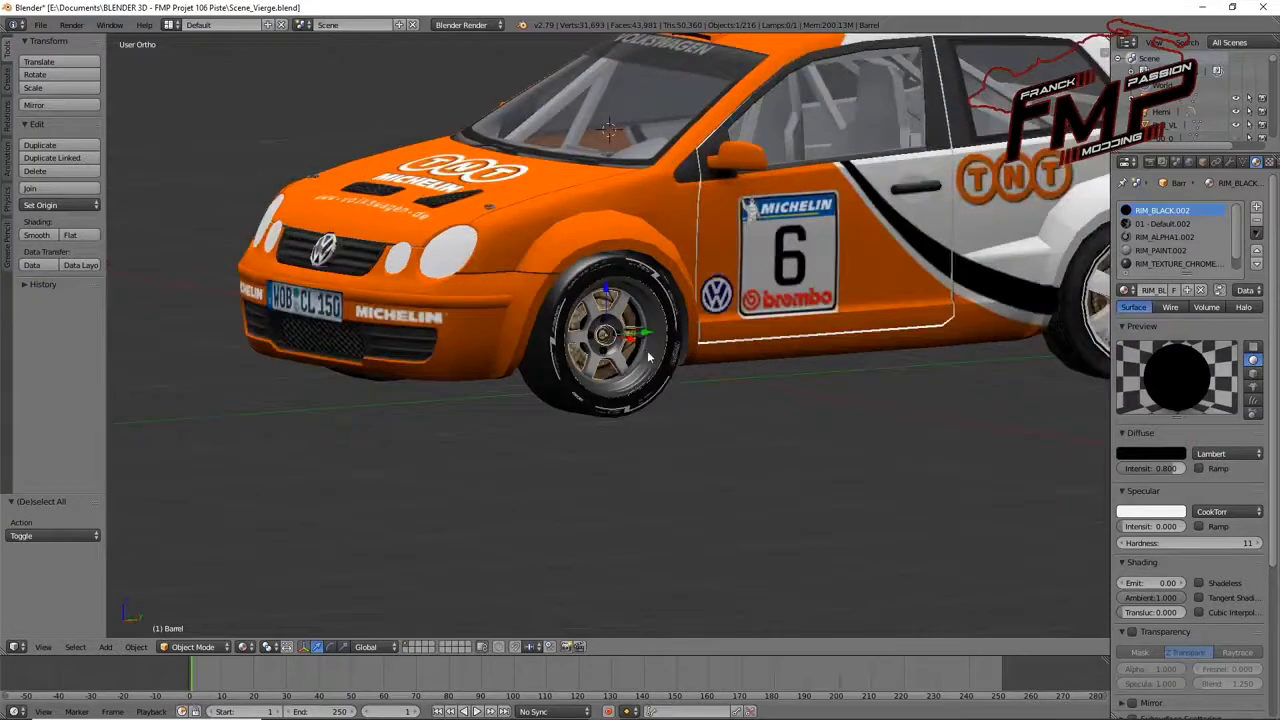
pyautogui.press('KP_3')
pyautogui.scroll(5, 657, 363)
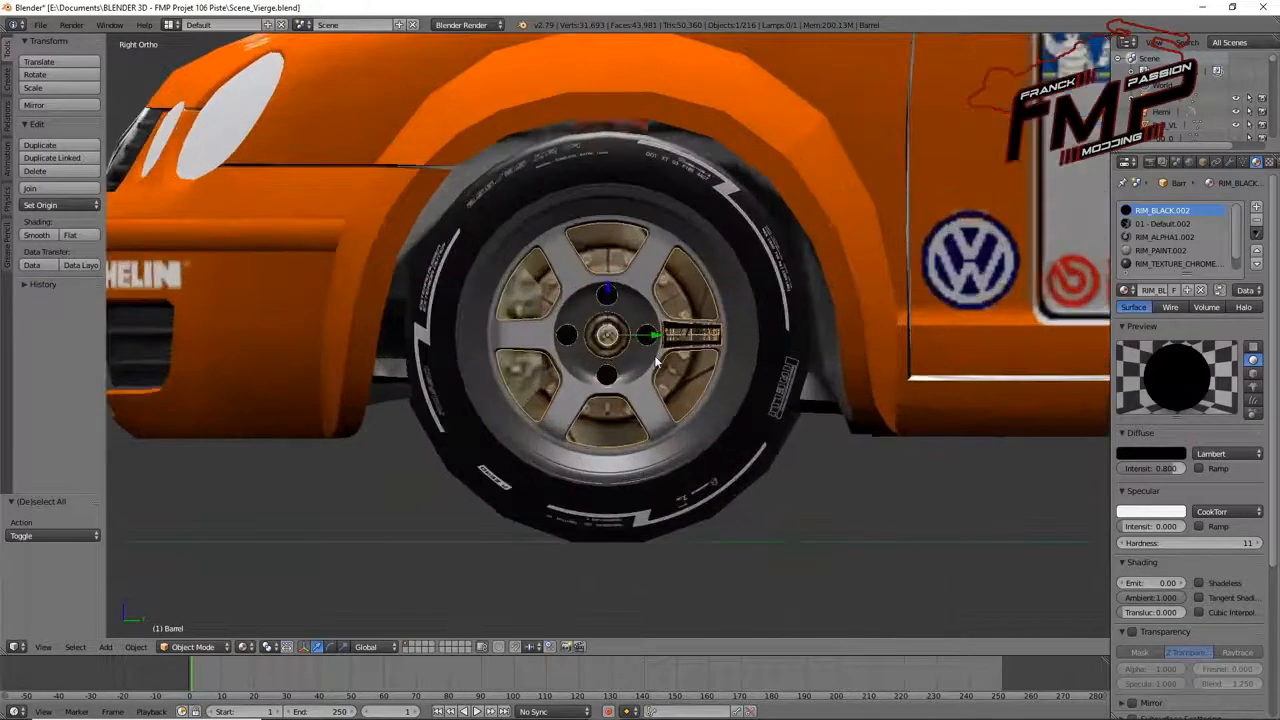
pyautogui.scroll(2, 622, 347)
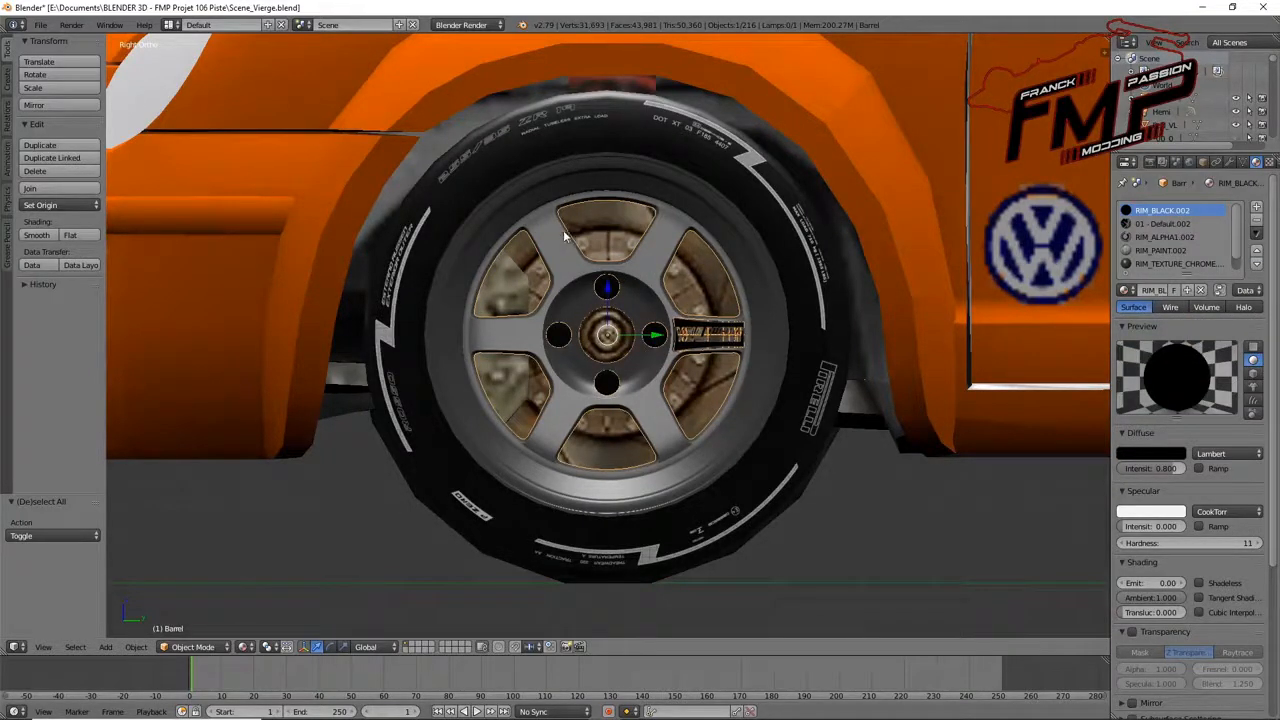
pyautogui.click(50, 206)
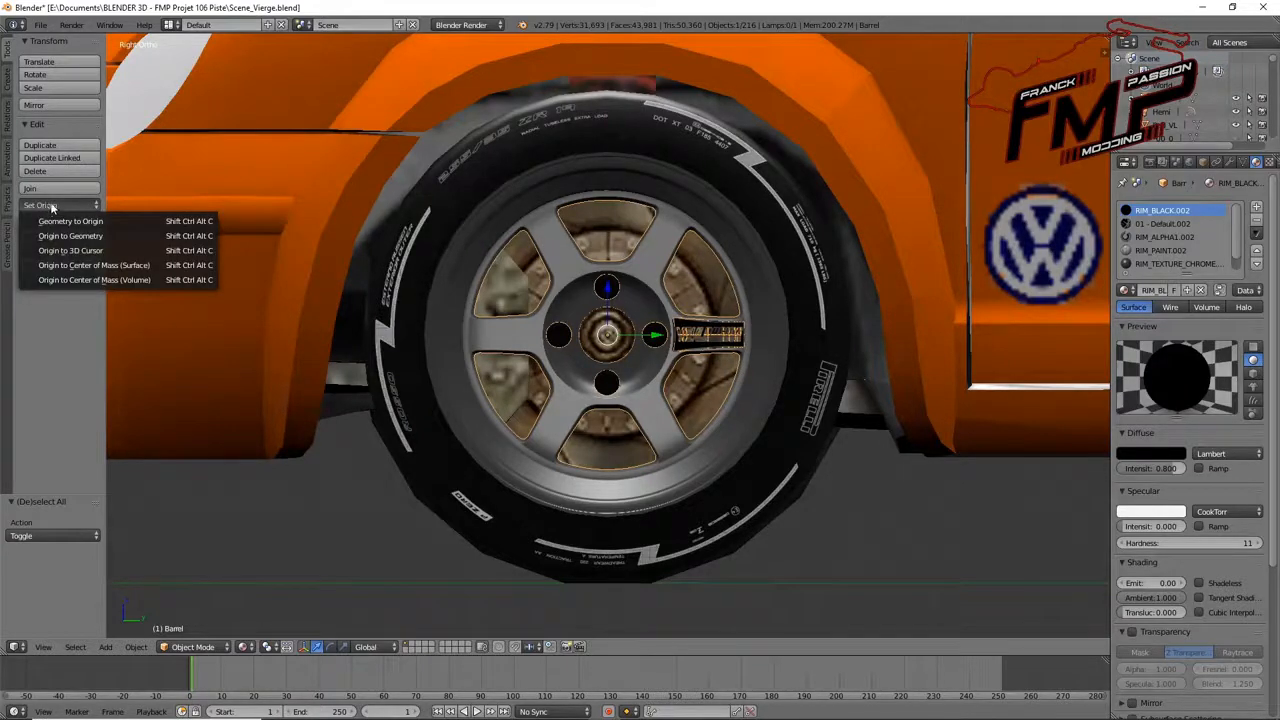
pyautogui.click(57, 236)
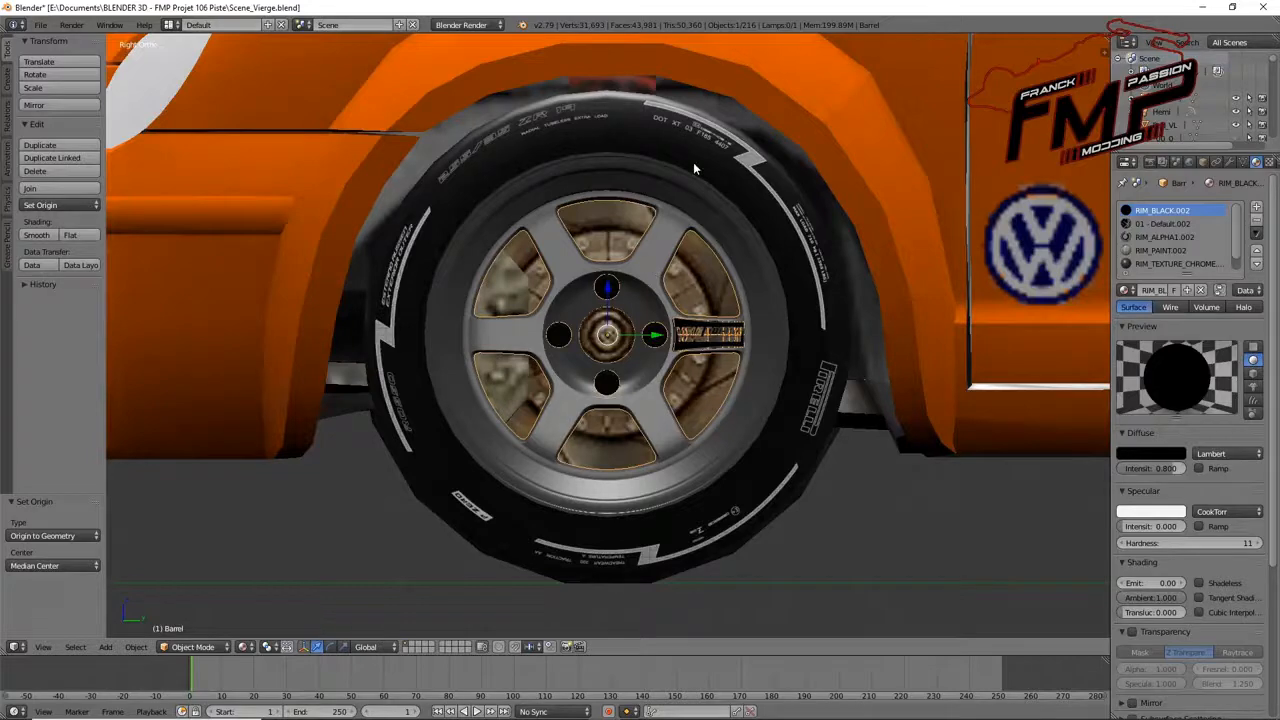
# - Test the rim's new origin by rotating the rim freely around its hub in side view
pyautogui.press('r')
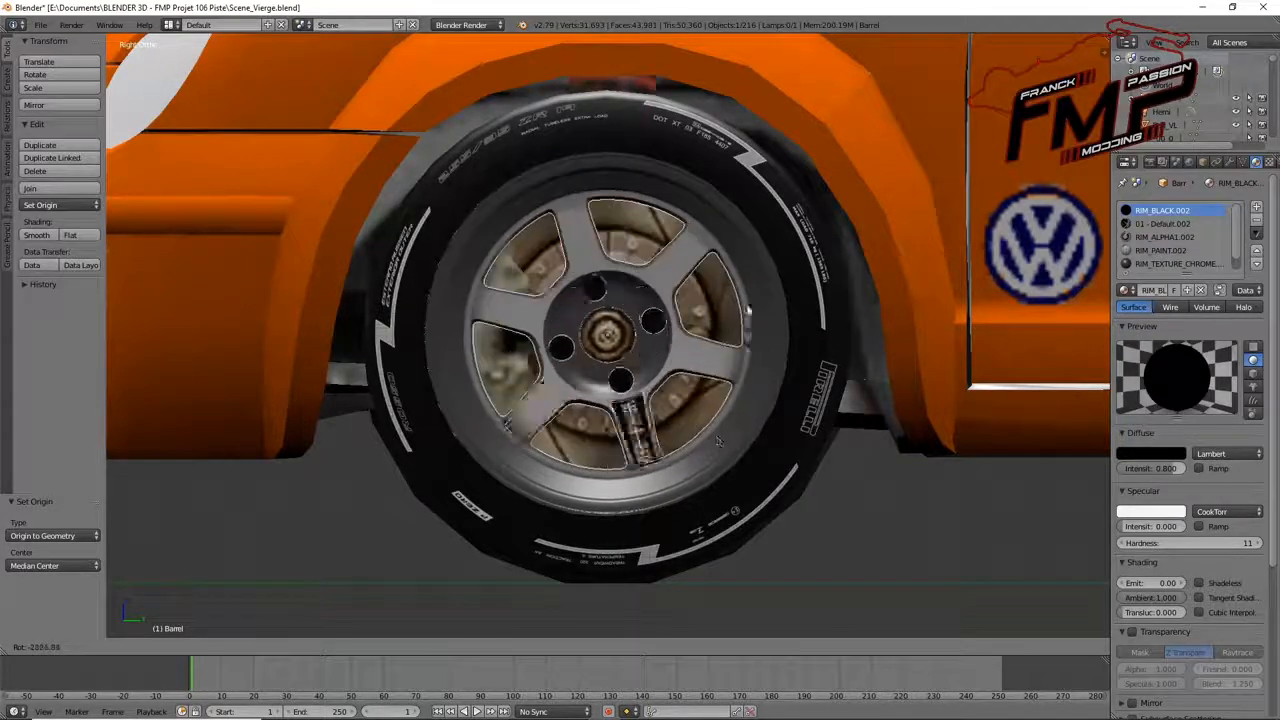
pyautogui.click(601, 346)
pyautogui.press('KP_1')
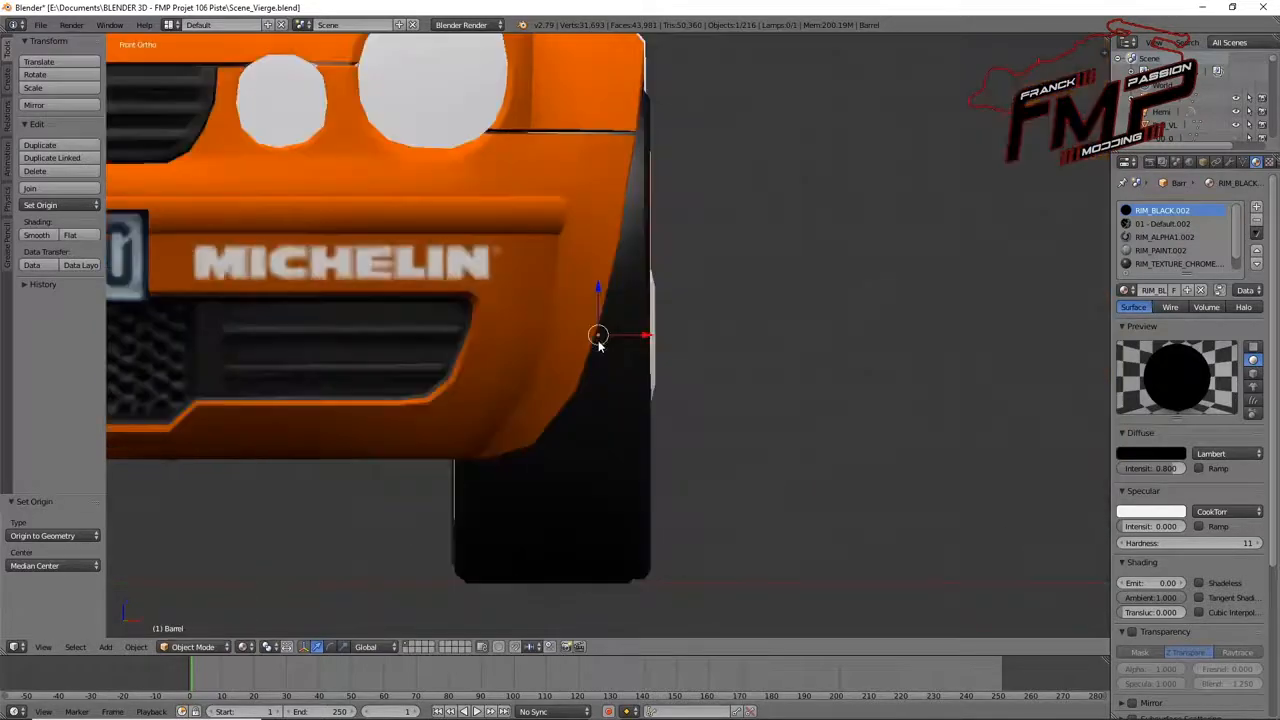
pyautogui.press('KP_3')
# - Hide the front tyre object Rad_VL and select the rim object Barrel
pyautogui.rightClick(401, 384)
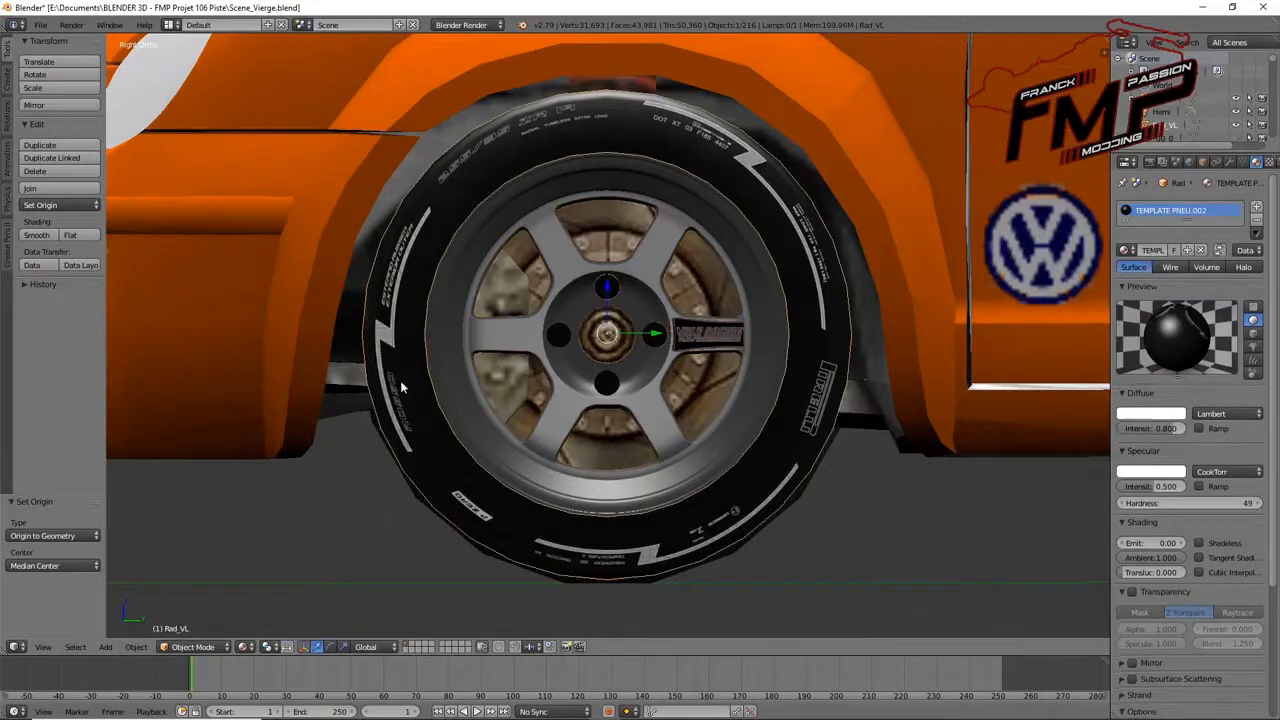
pyautogui.press('h')
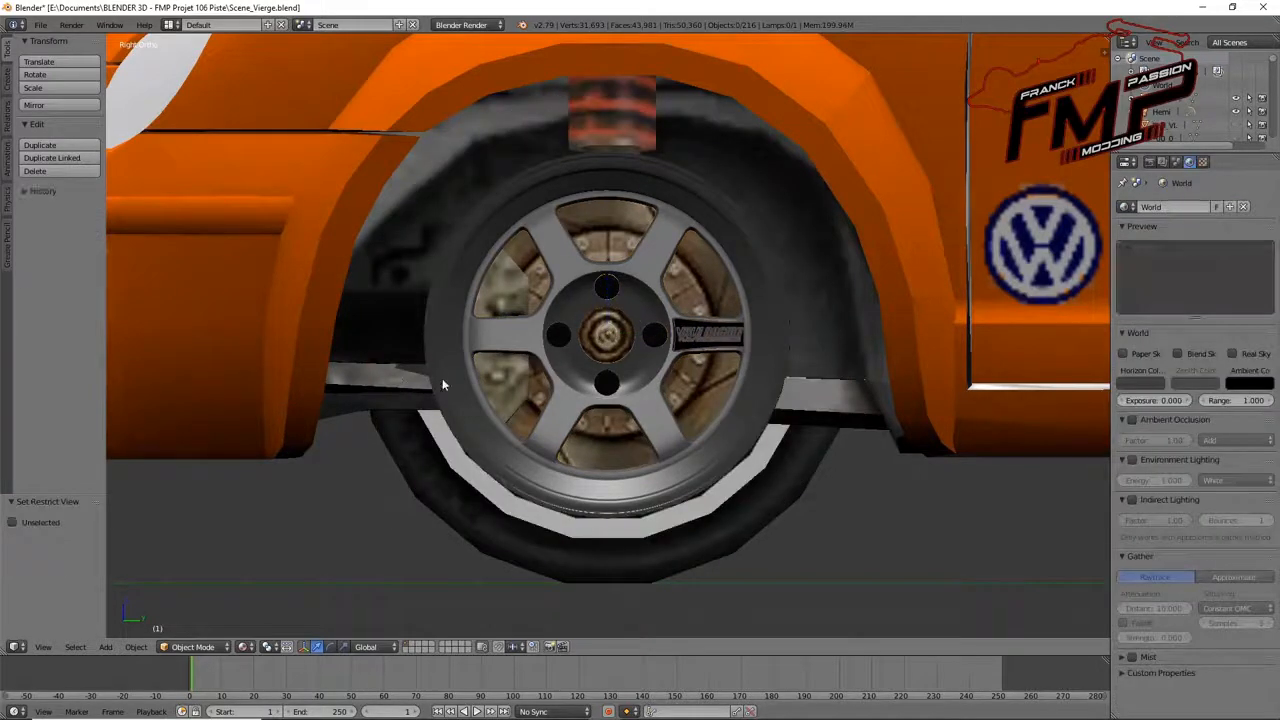
pyautogui.rightClick(443, 384)
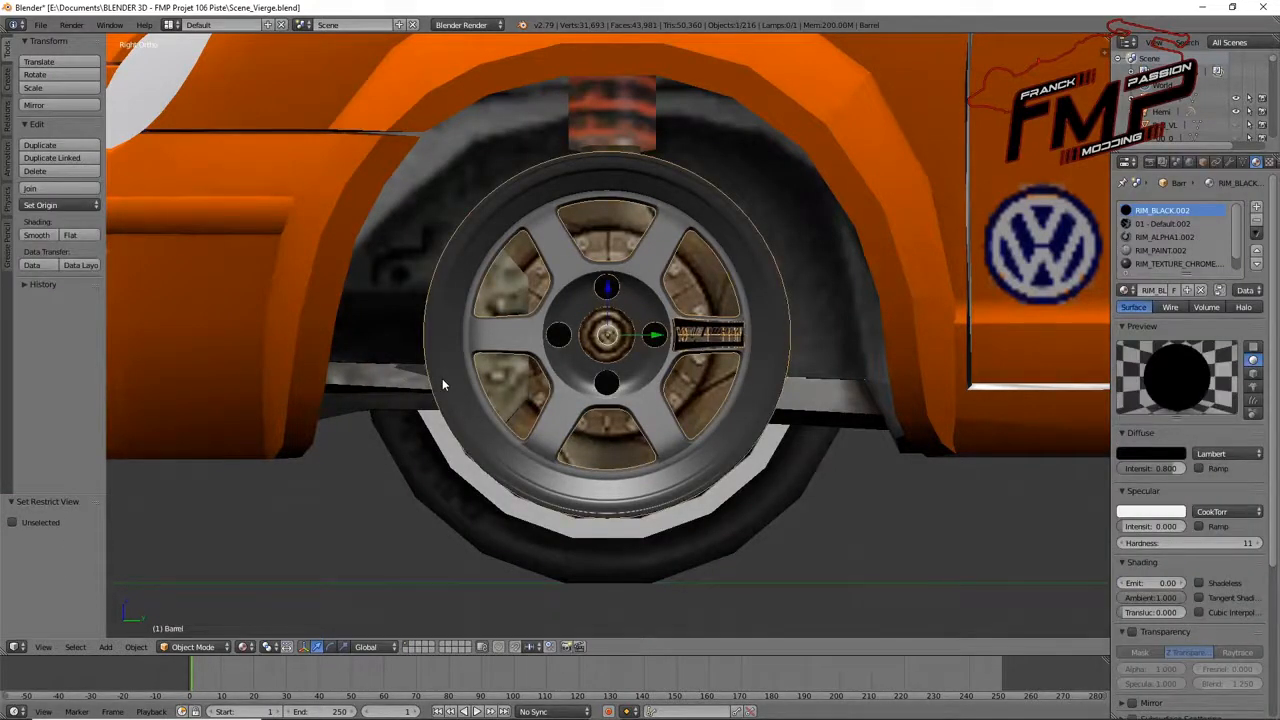
# - Try rotating the rim around the global X axis in front view to check its pivot
pyautogui.press('KP_1')
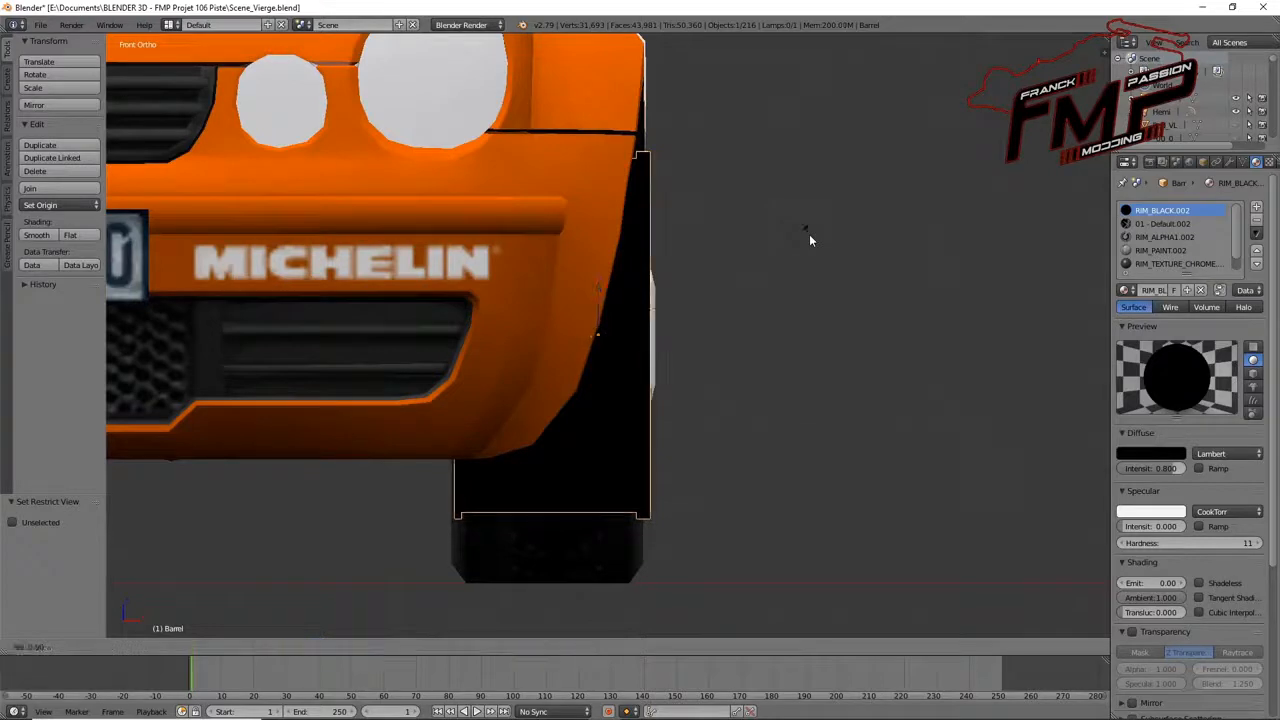
pyautogui.press('x')
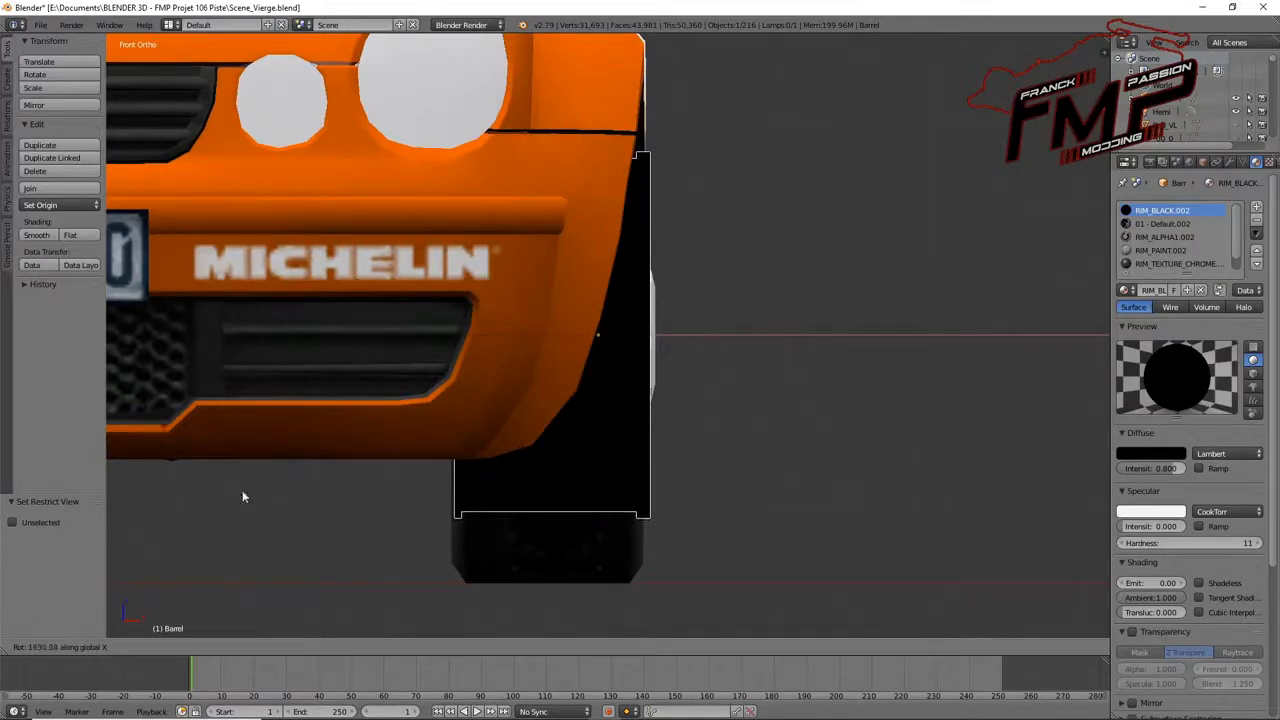
pyautogui.rightClick(727, 358)
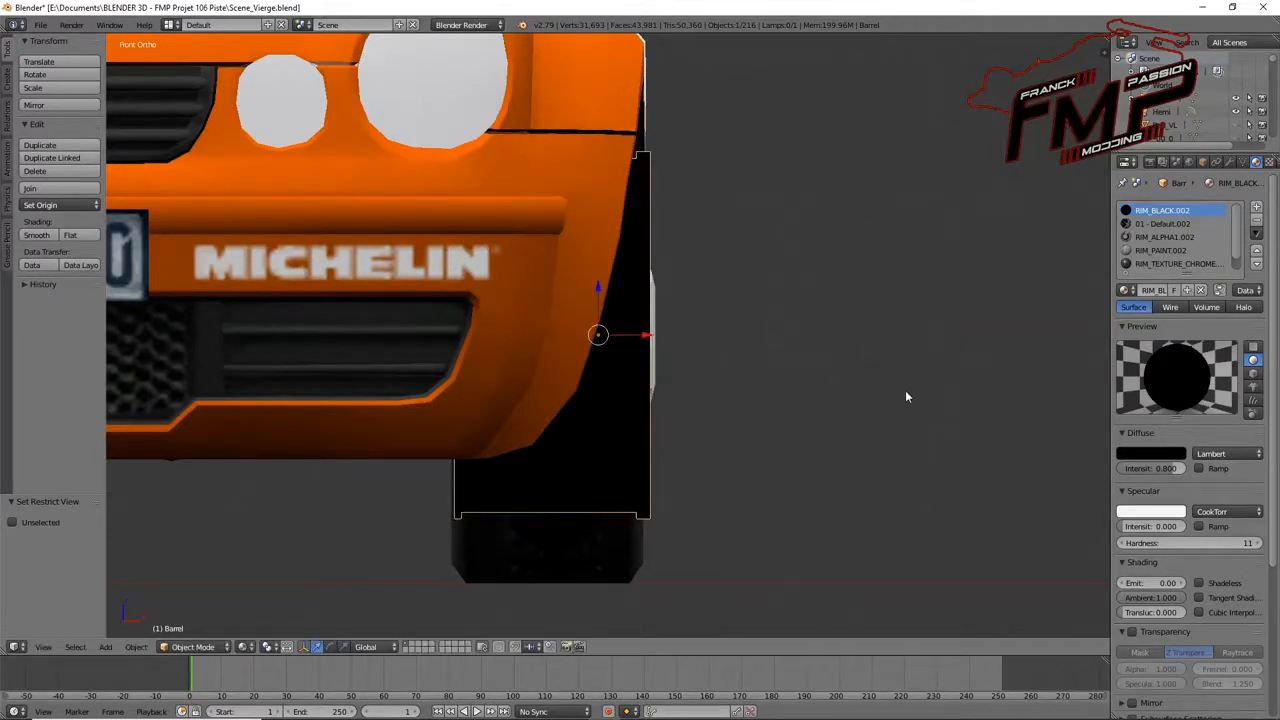
pyautogui.press('KP_3')
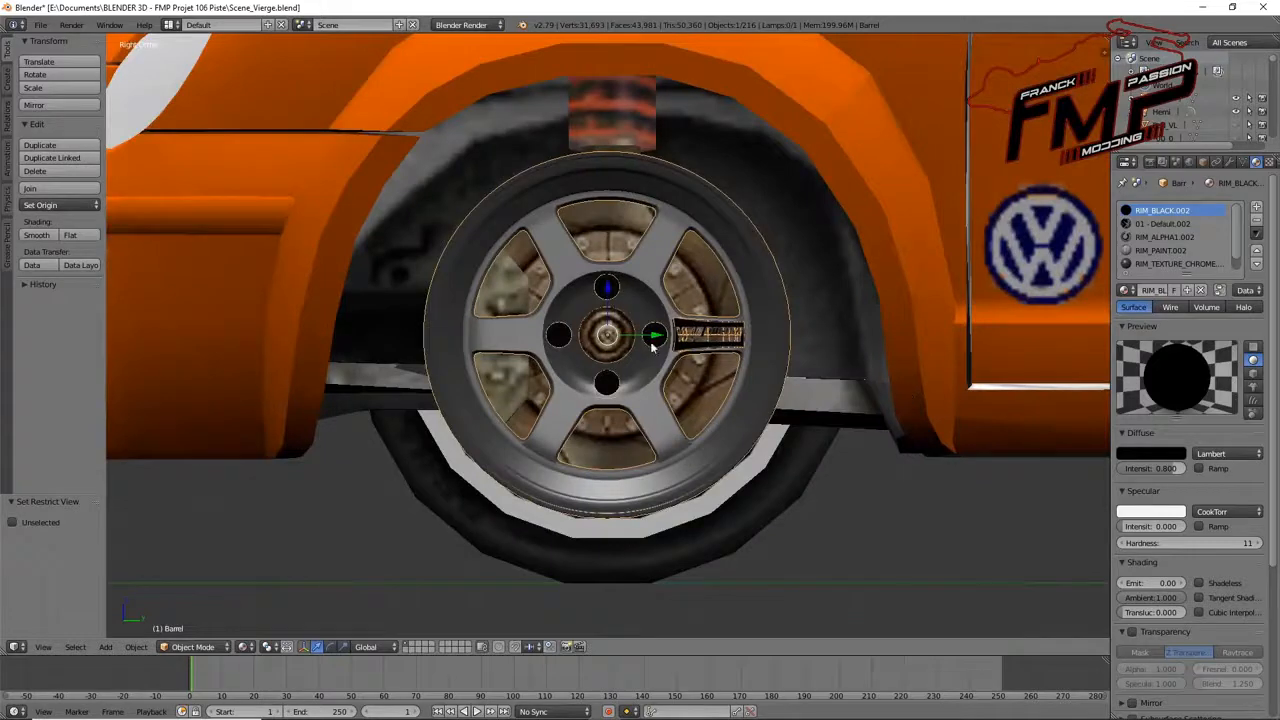
pyautogui.scroll(-1, 653, 341)
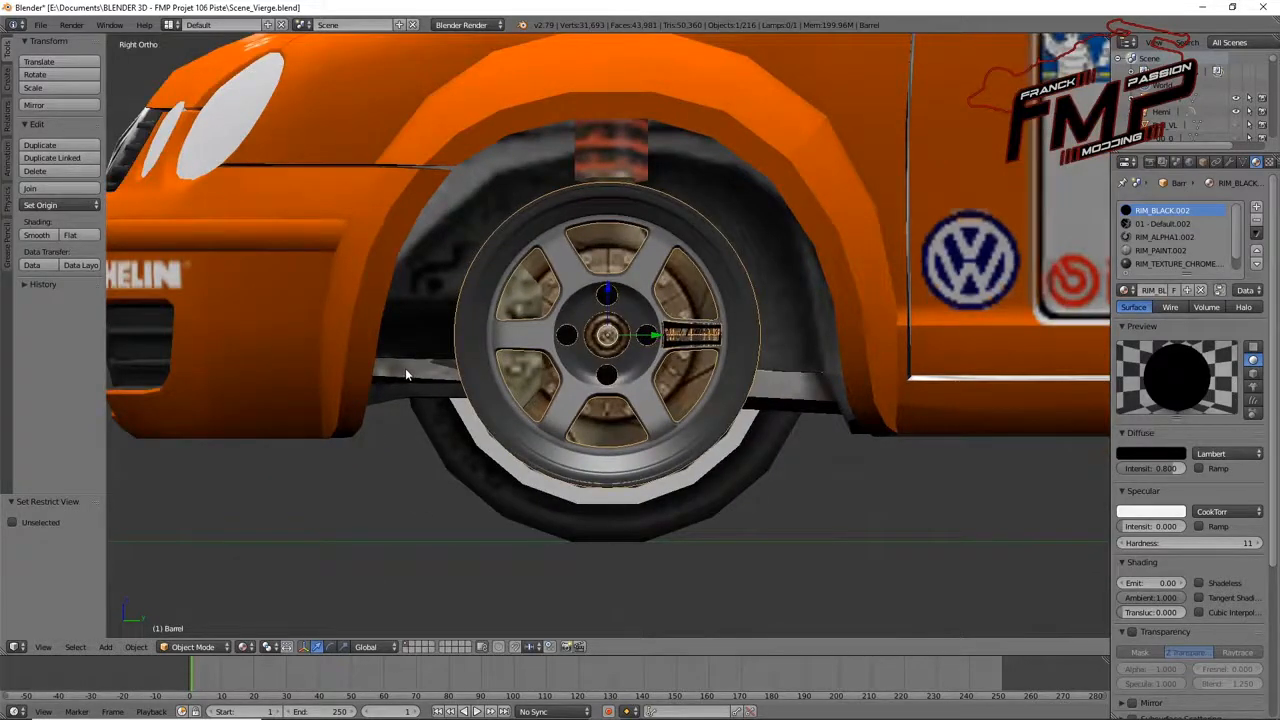
pyautogui.hotkey('alt', 'h')
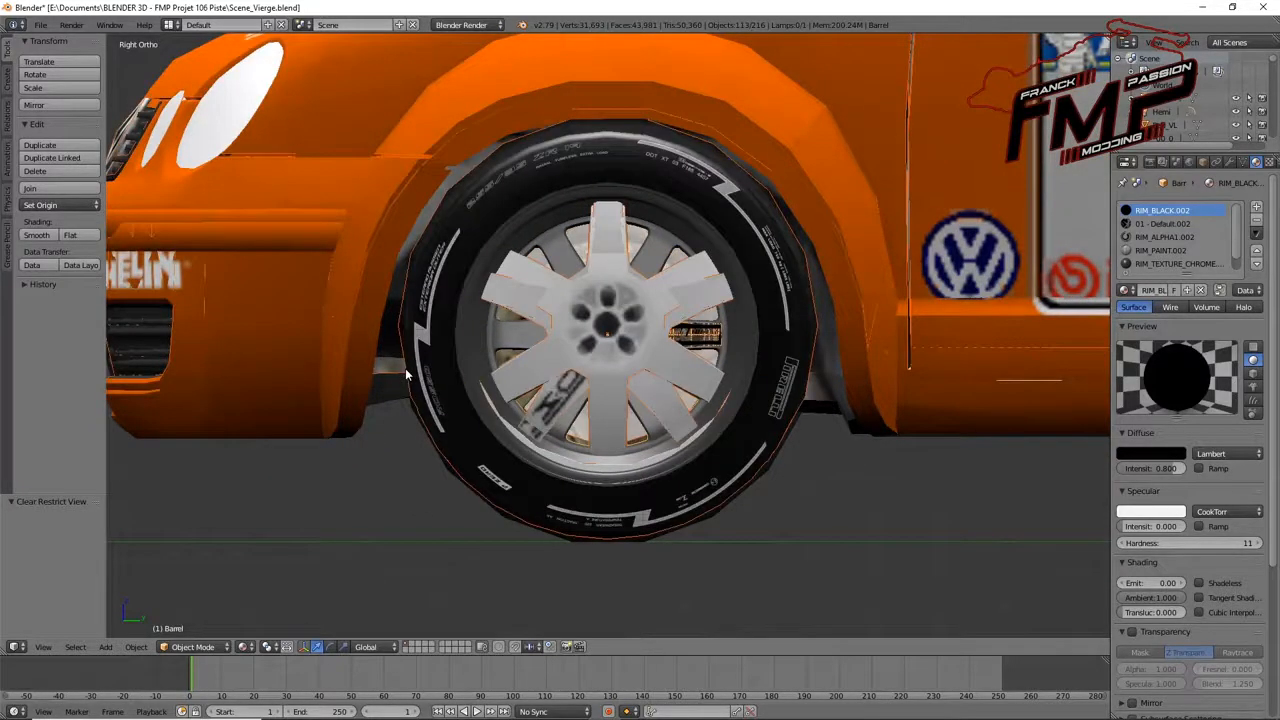
pyautogui.hotkey('ctrl', 'z')
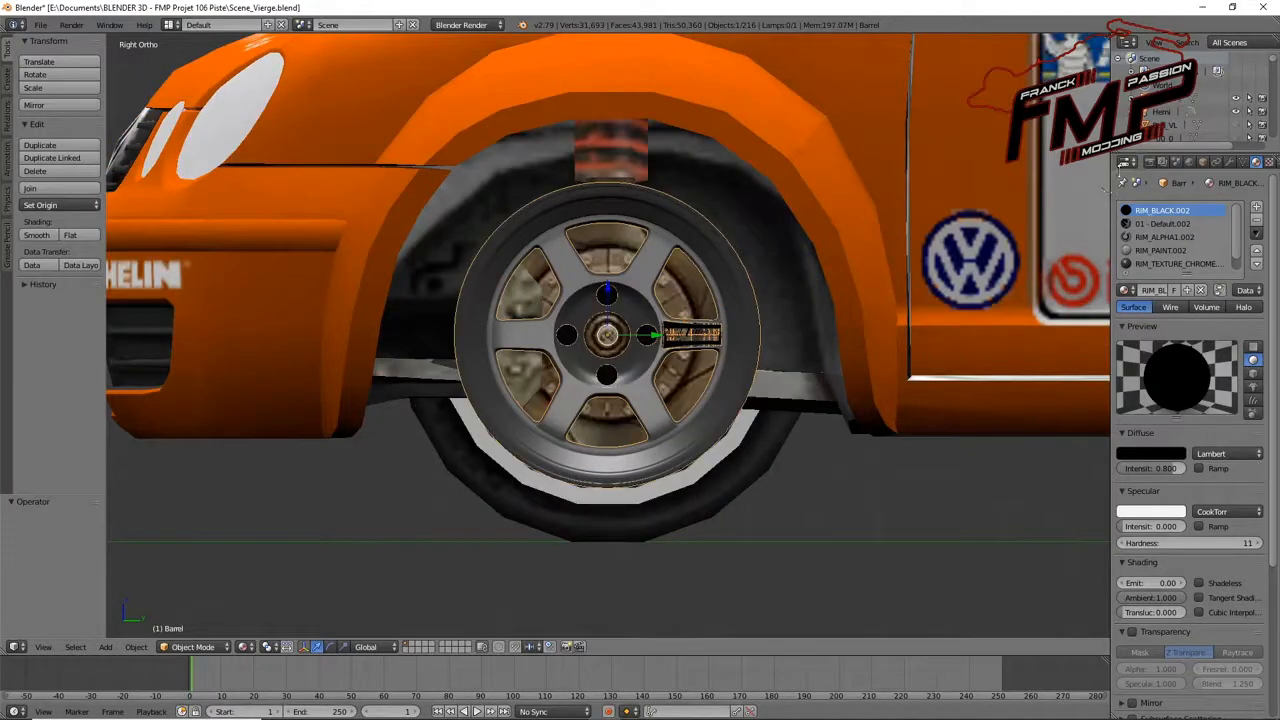
# - Unhide the front tyre object Rad_VL and set its origin to its geometry
pyautogui.click(1168, 125)
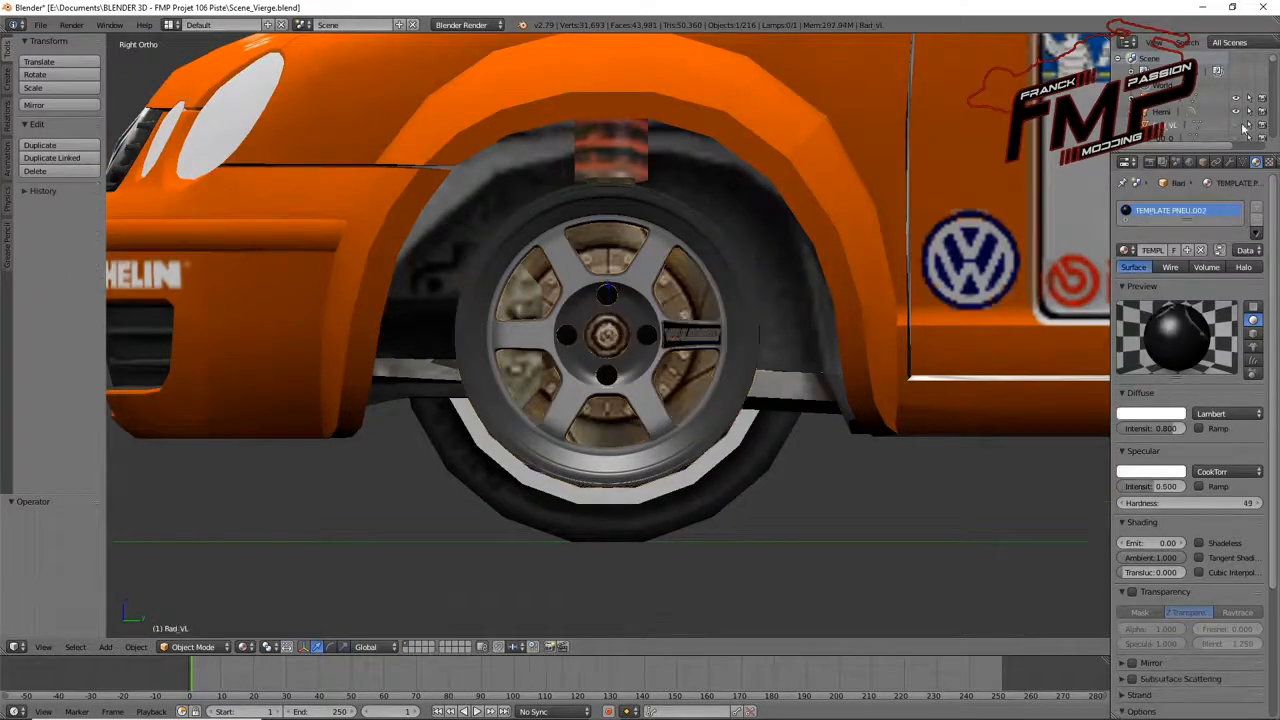
pyautogui.click(1236, 128)
pyautogui.rightClick(720, 195)
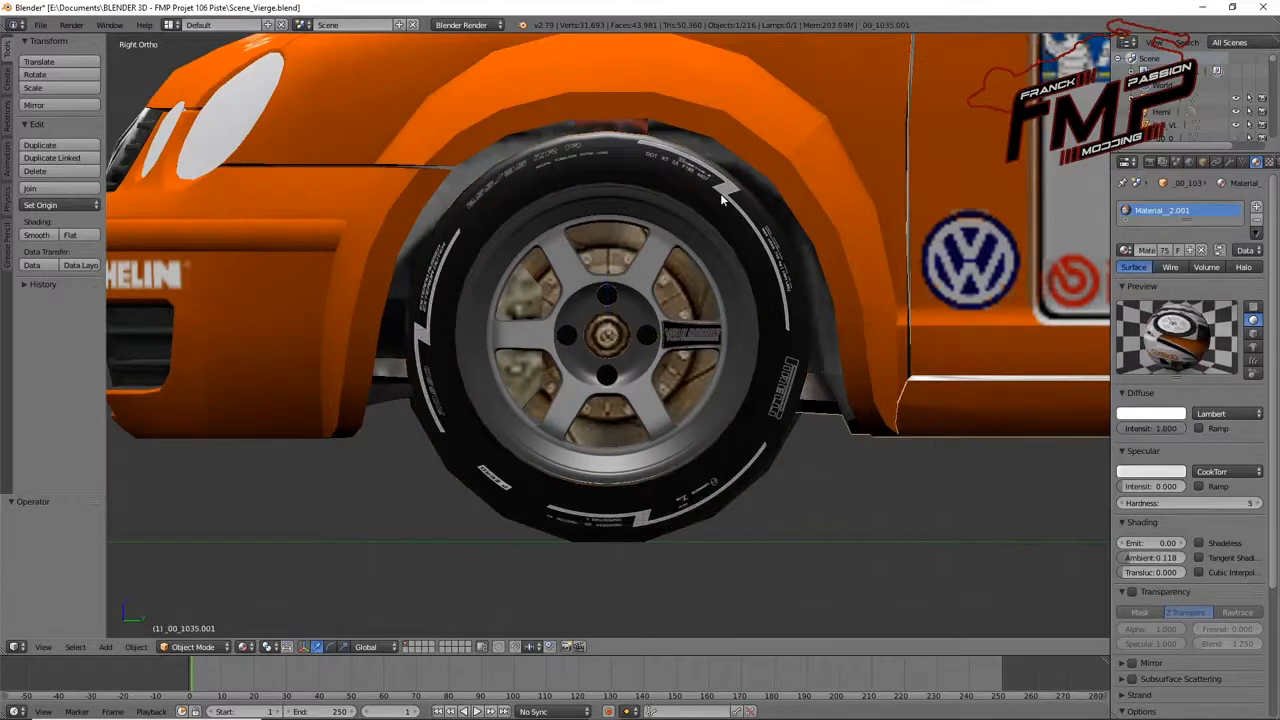
pyautogui.rightClick(720, 195)
pyautogui.click(58, 205)
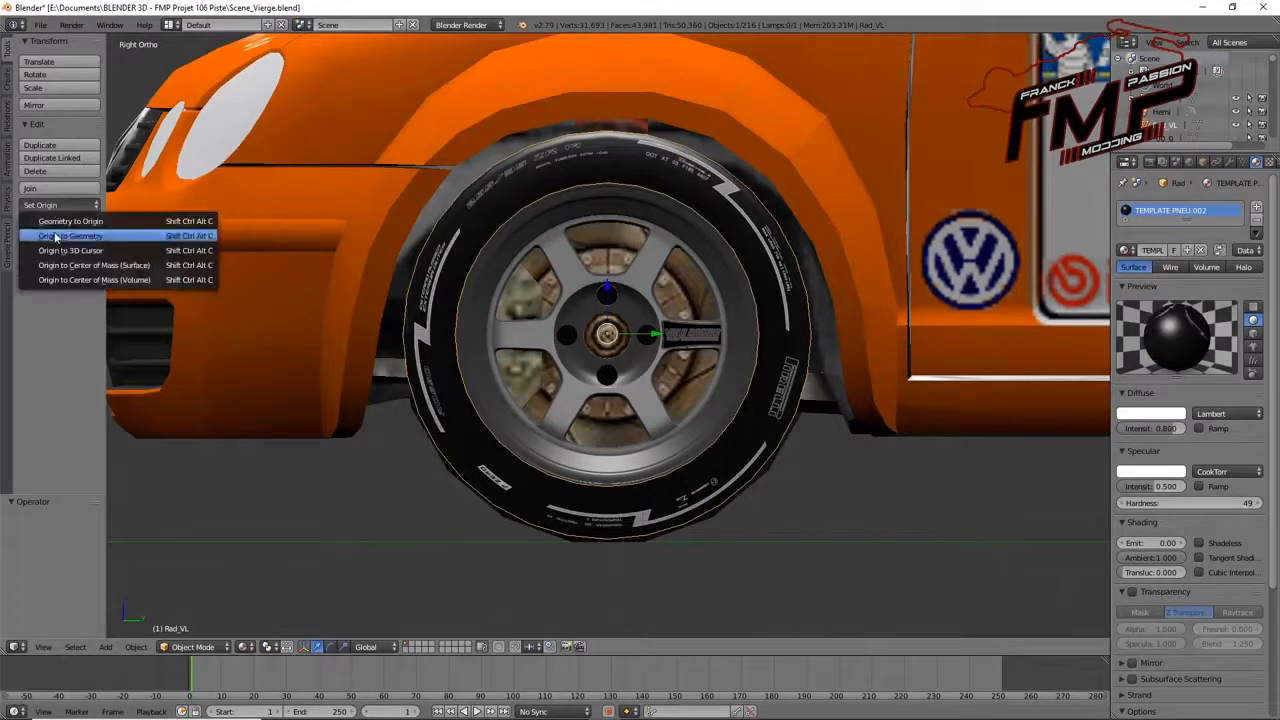
pyautogui.click(55, 237)
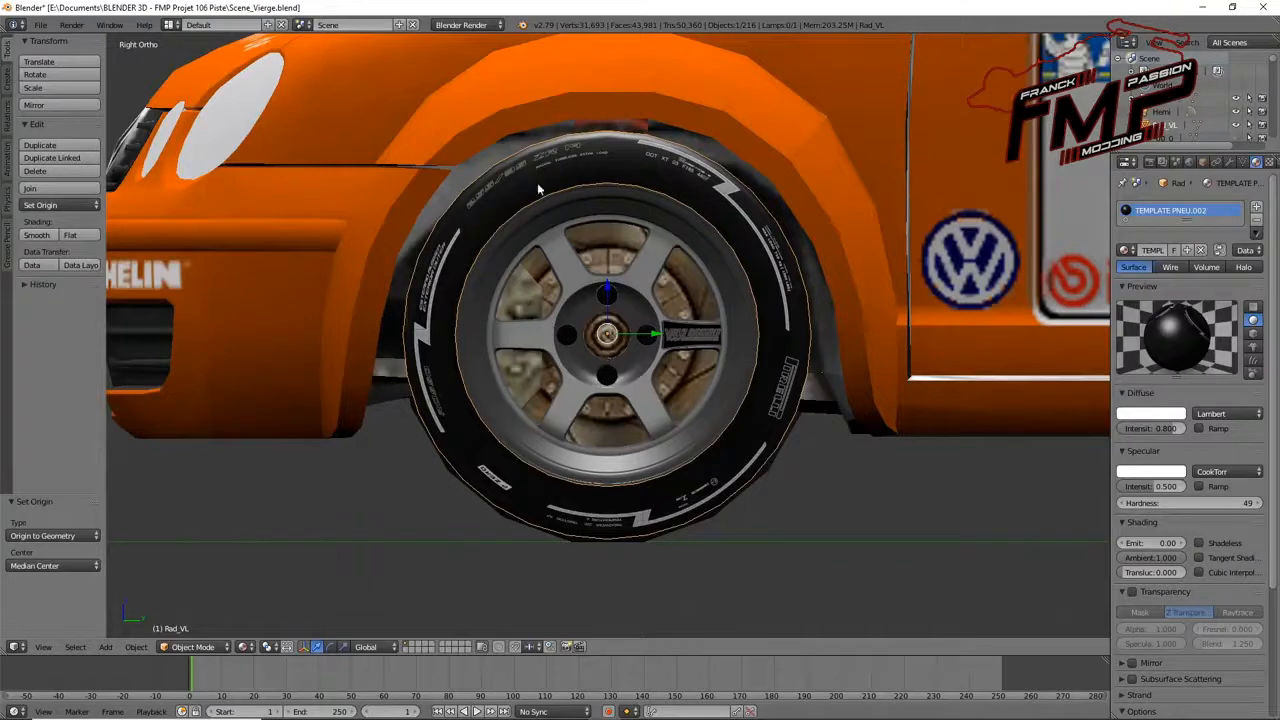
# - Test the tyre's new origin by rotating it freely in side view and around the global X axis in front view
pyautogui.press('r')
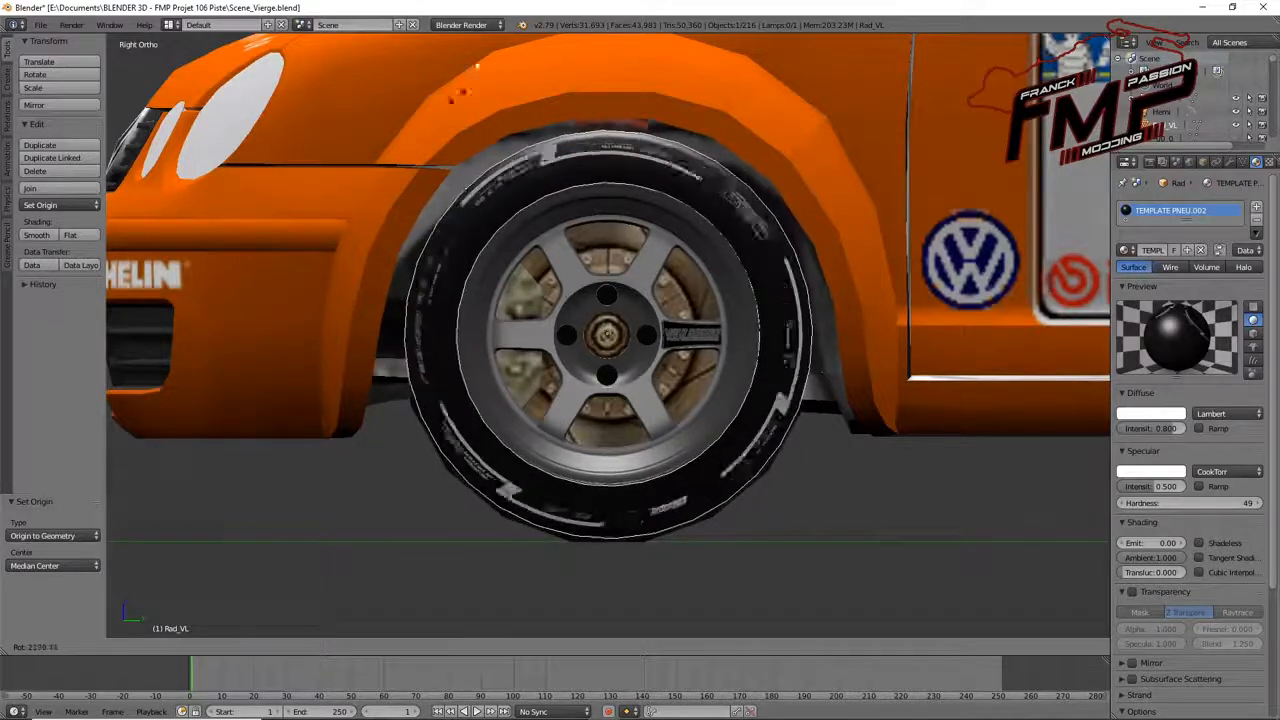
pyautogui.click(648, 218)
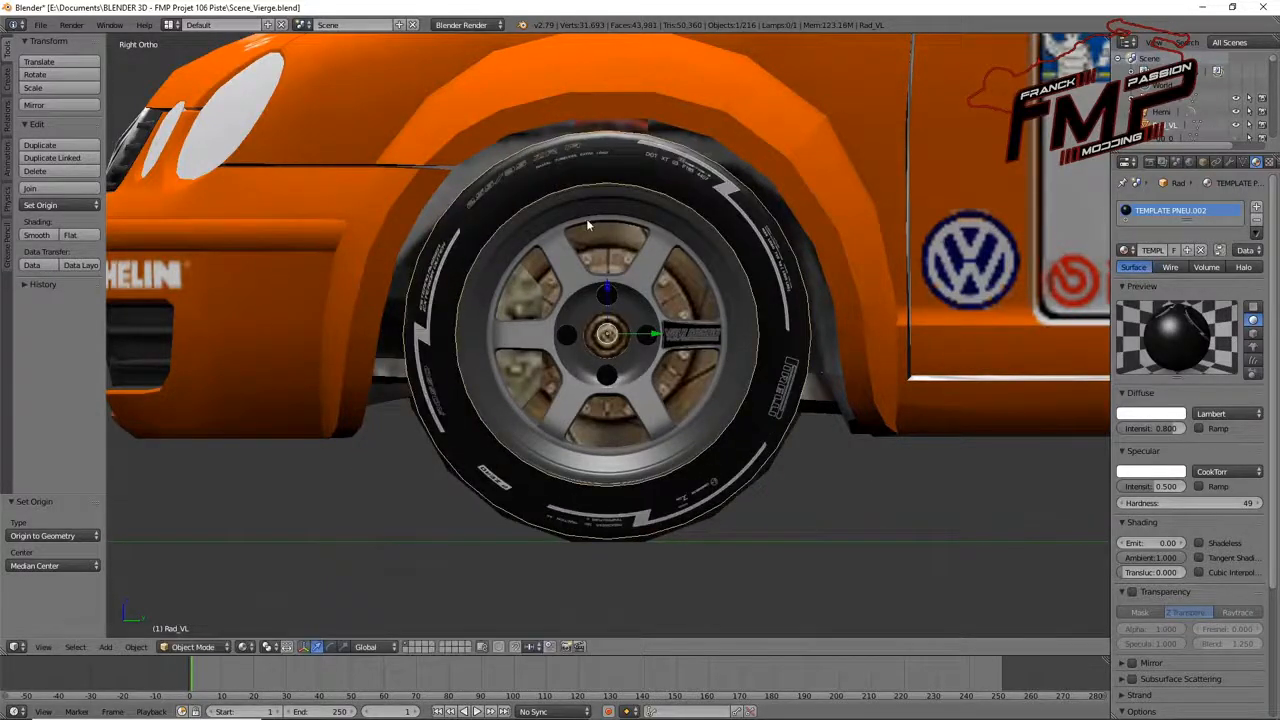
pyautogui.press('KP_1')
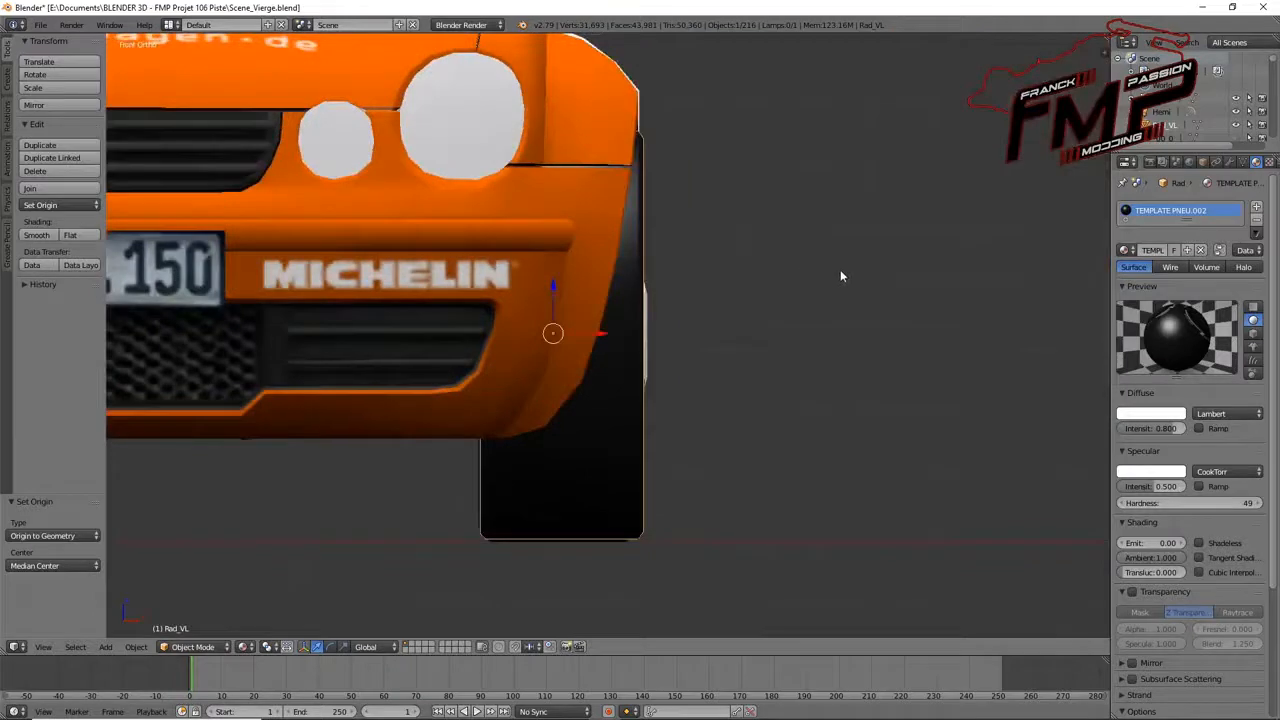
pyautogui.press('r')
pyautogui.press('x')
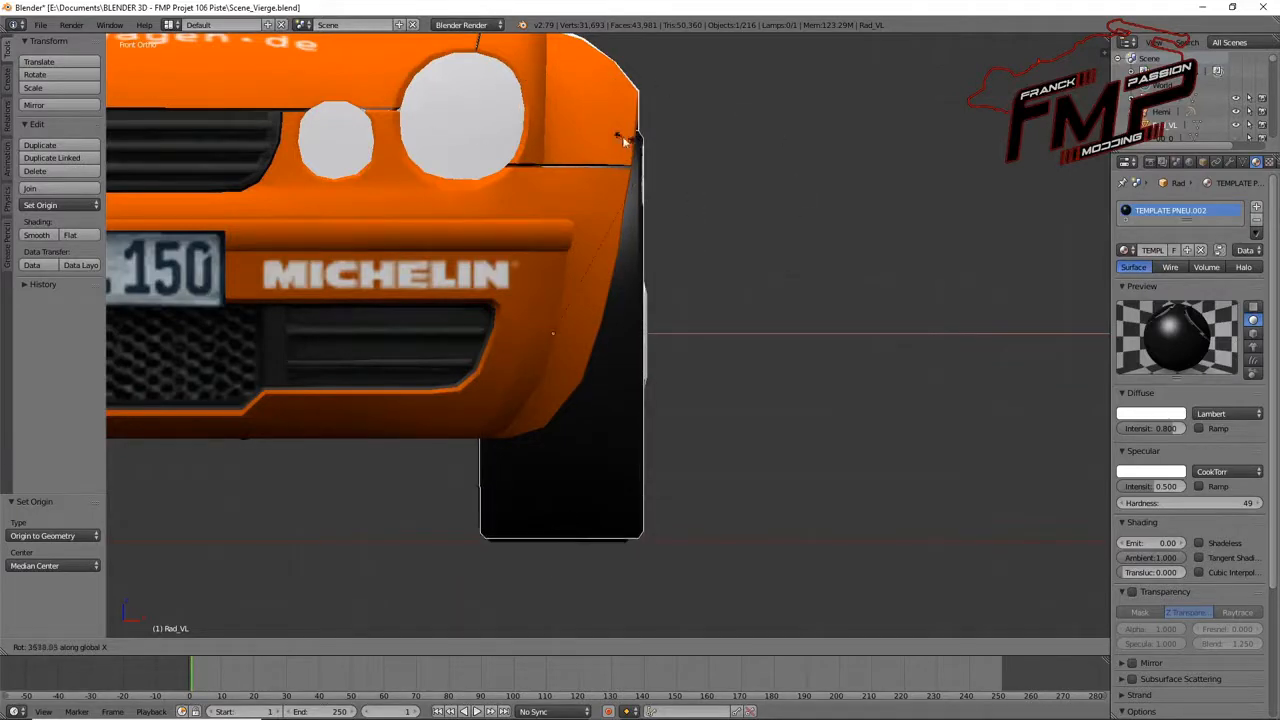
pyautogui.rightClick(623, 137)
pyautogui.press('KP_3')
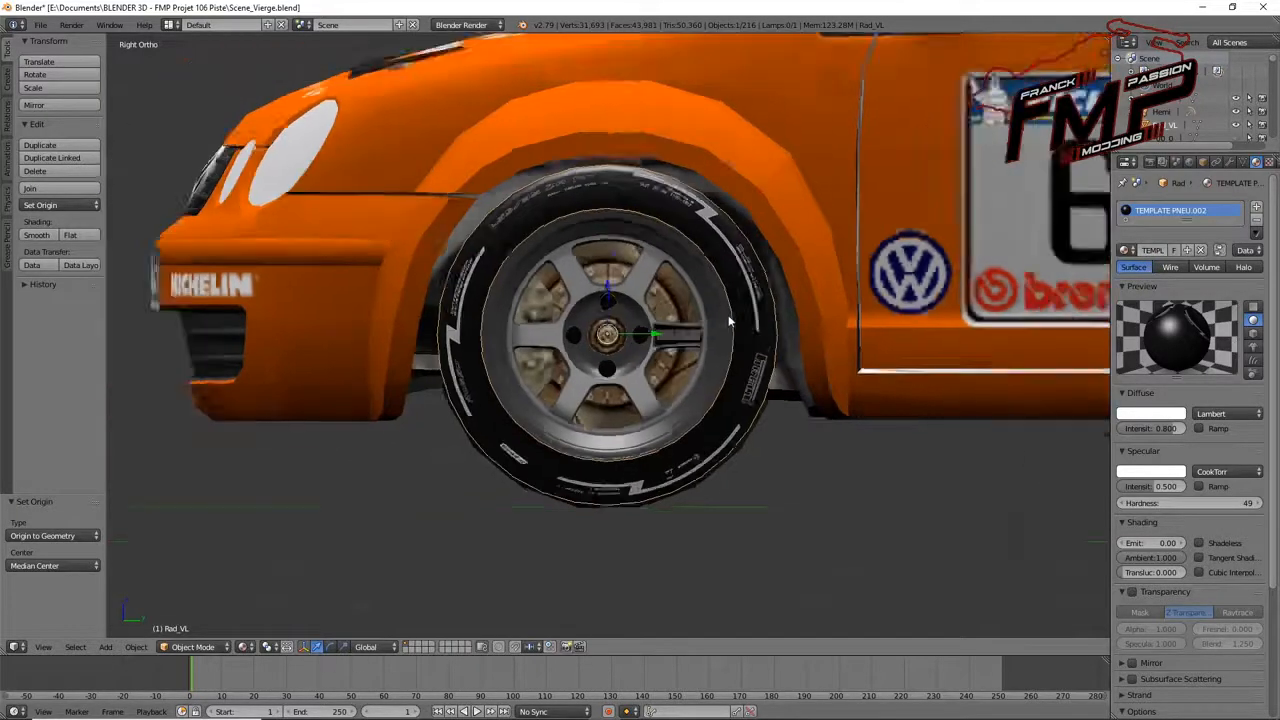
# - Set the origin of the rim object Barrel to the 3D cursor placed at its upper bolt hole and try rotating the rim around it
pyautogui.scroll(-3, 729, 321)
pyautogui.moveTo(628, 304); pyautogui.dragTo(680, 349, button='middle')
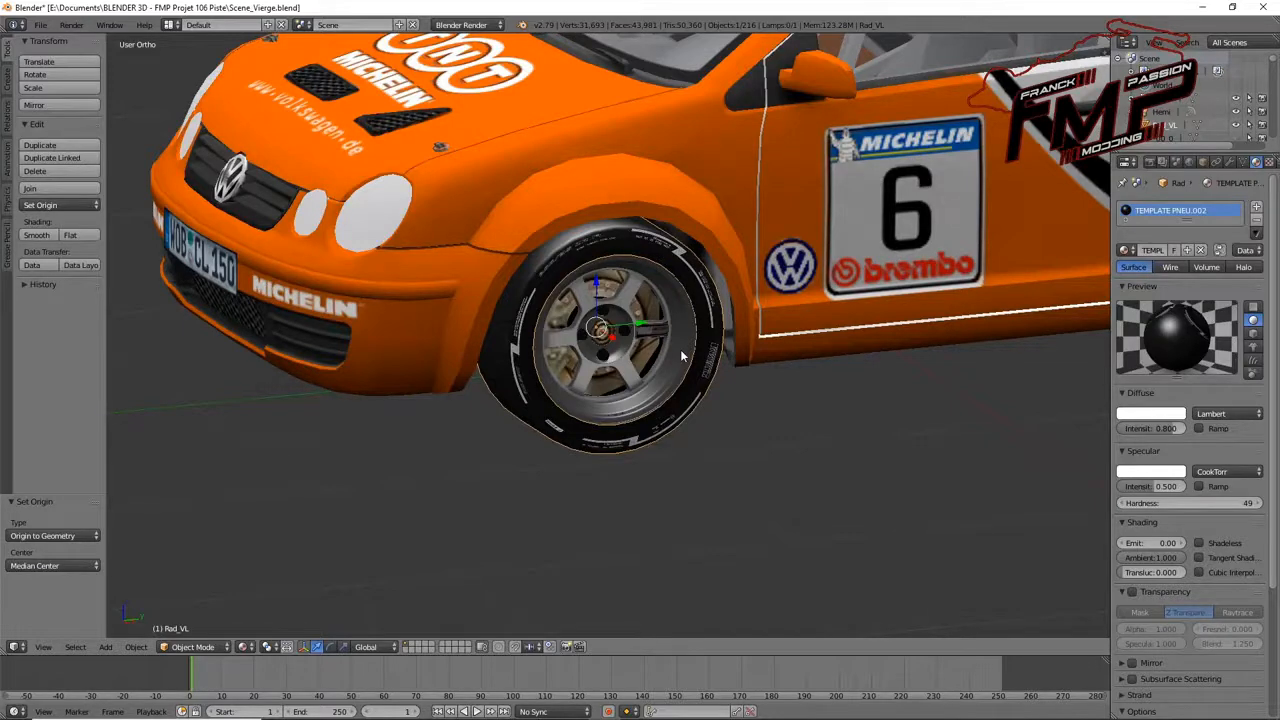
pyautogui.press('KP_3')
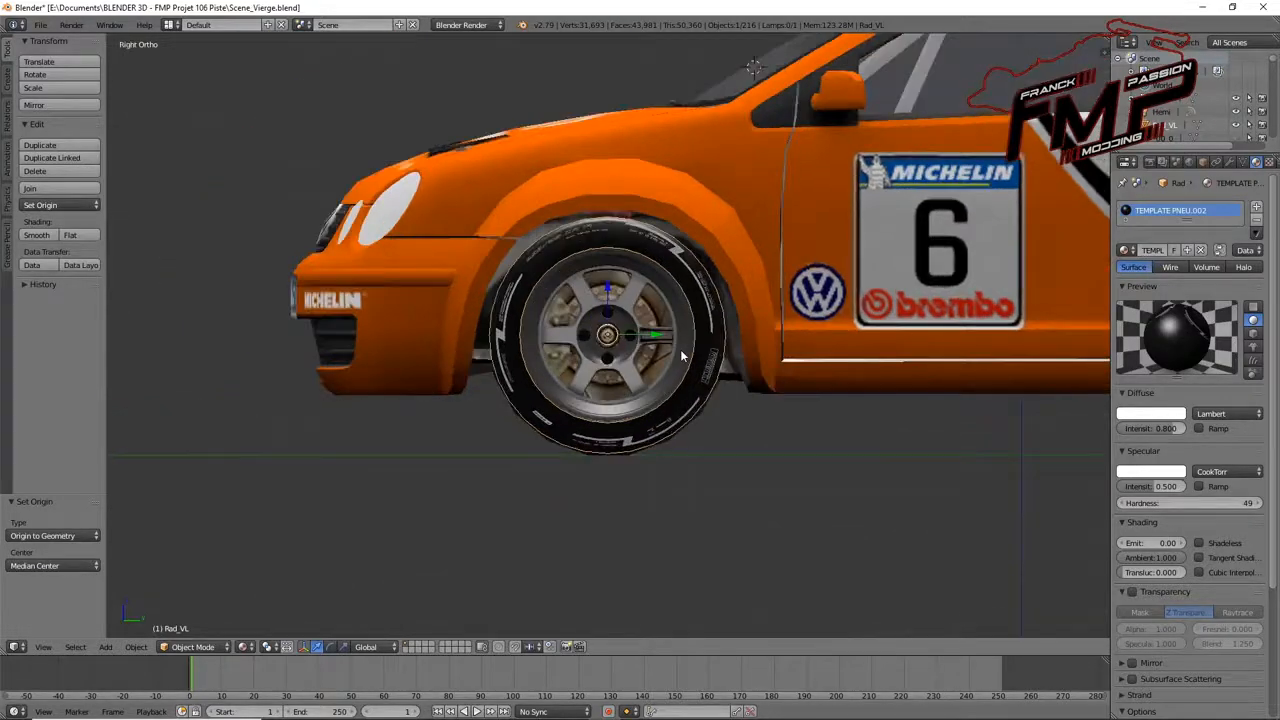
pyautogui.press('KP_Decimal')
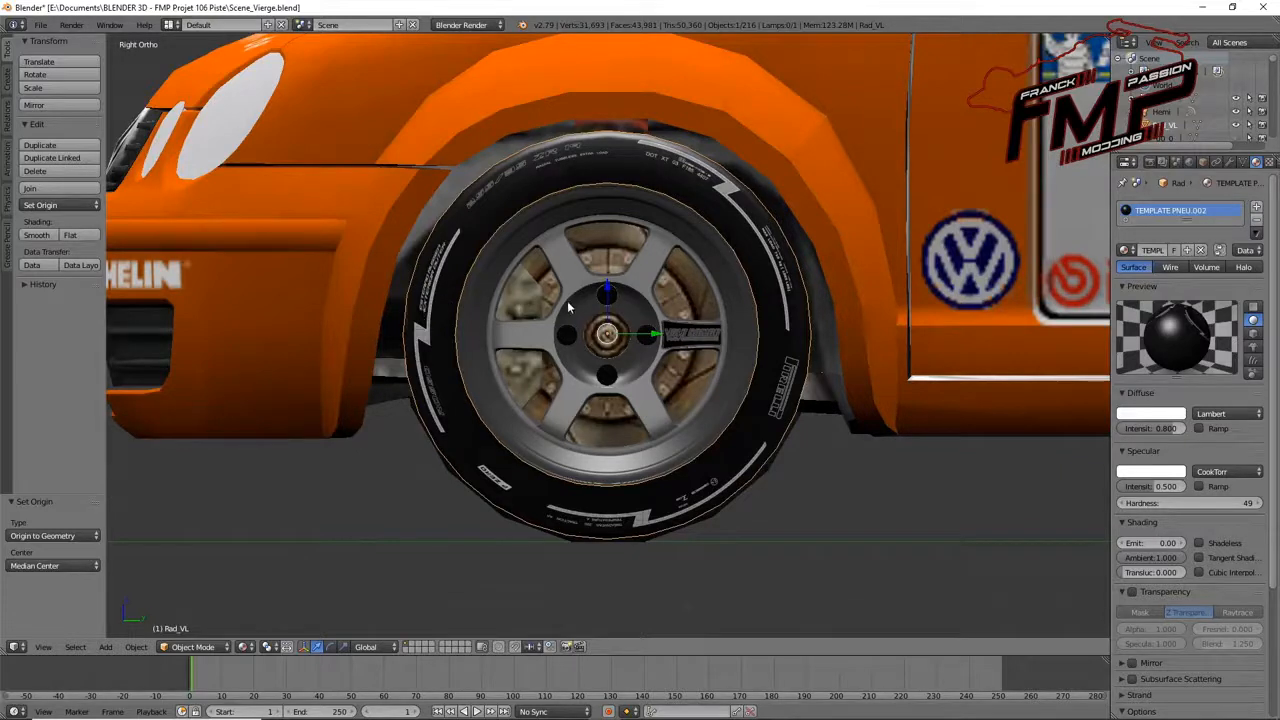
pyautogui.rightClick(612, 285)
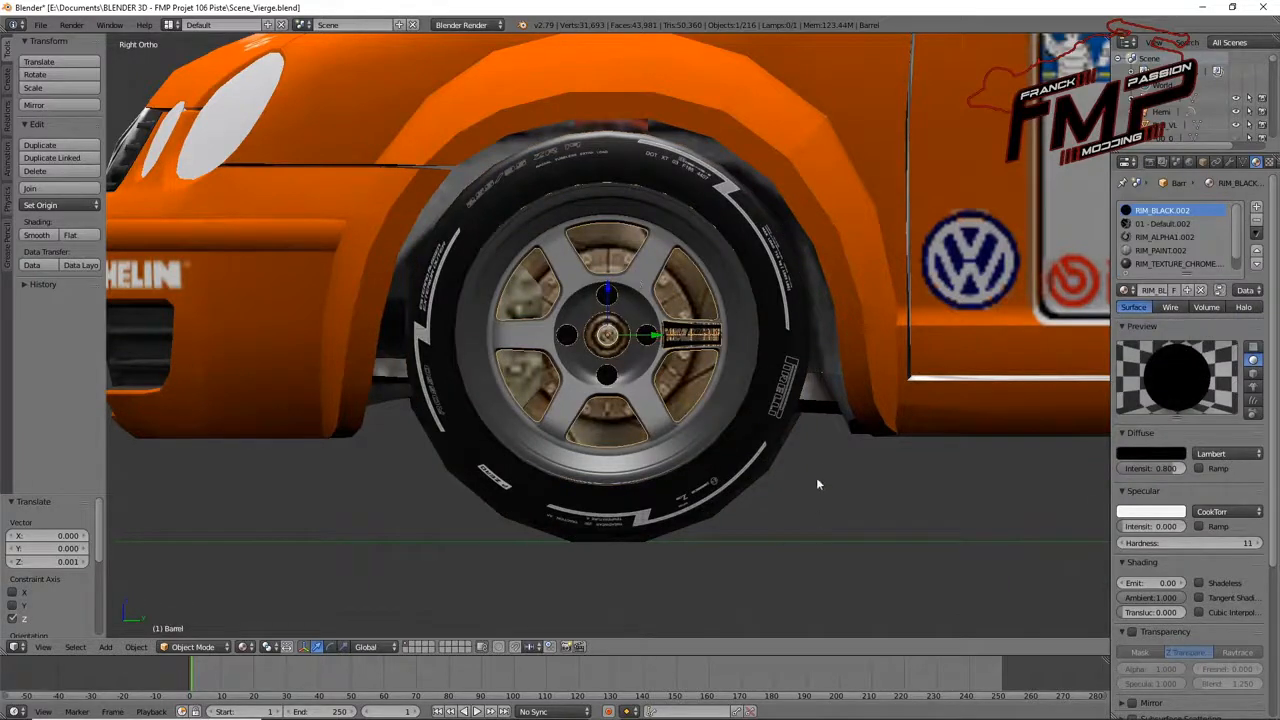
pyautogui.press('a')
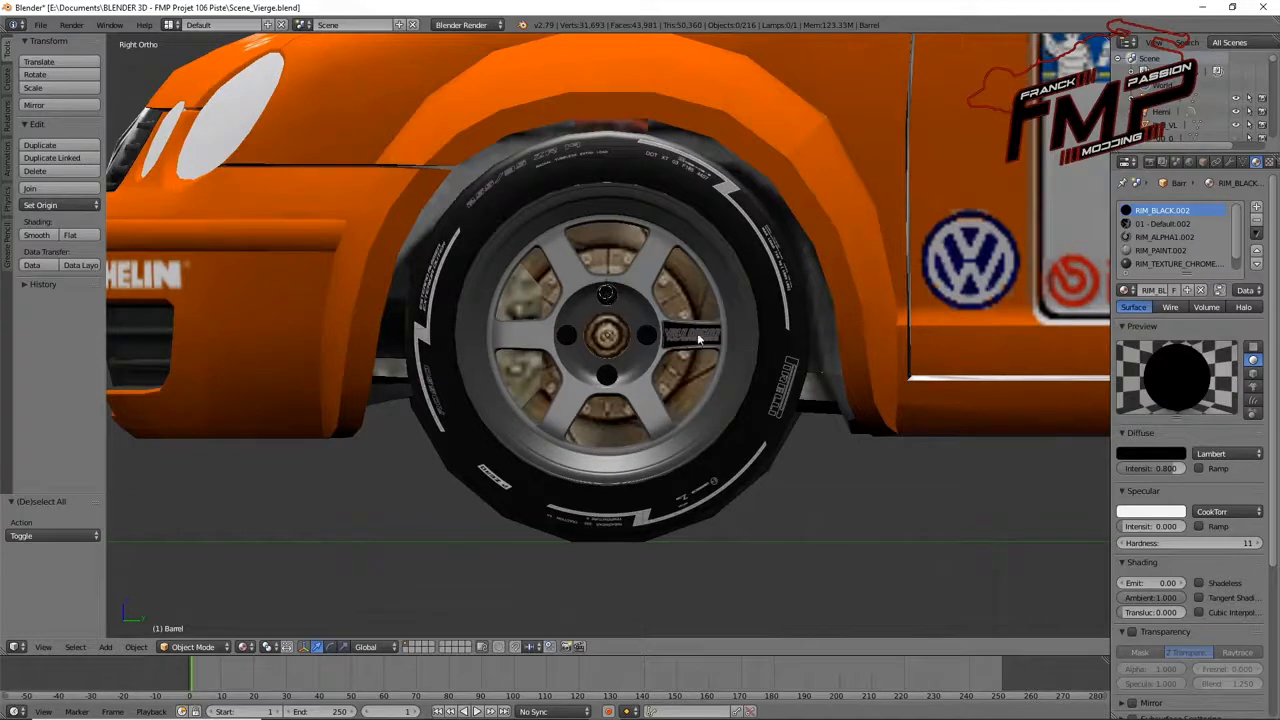
pyautogui.rightClick(745, 358)
pyautogui.click(80, 205)
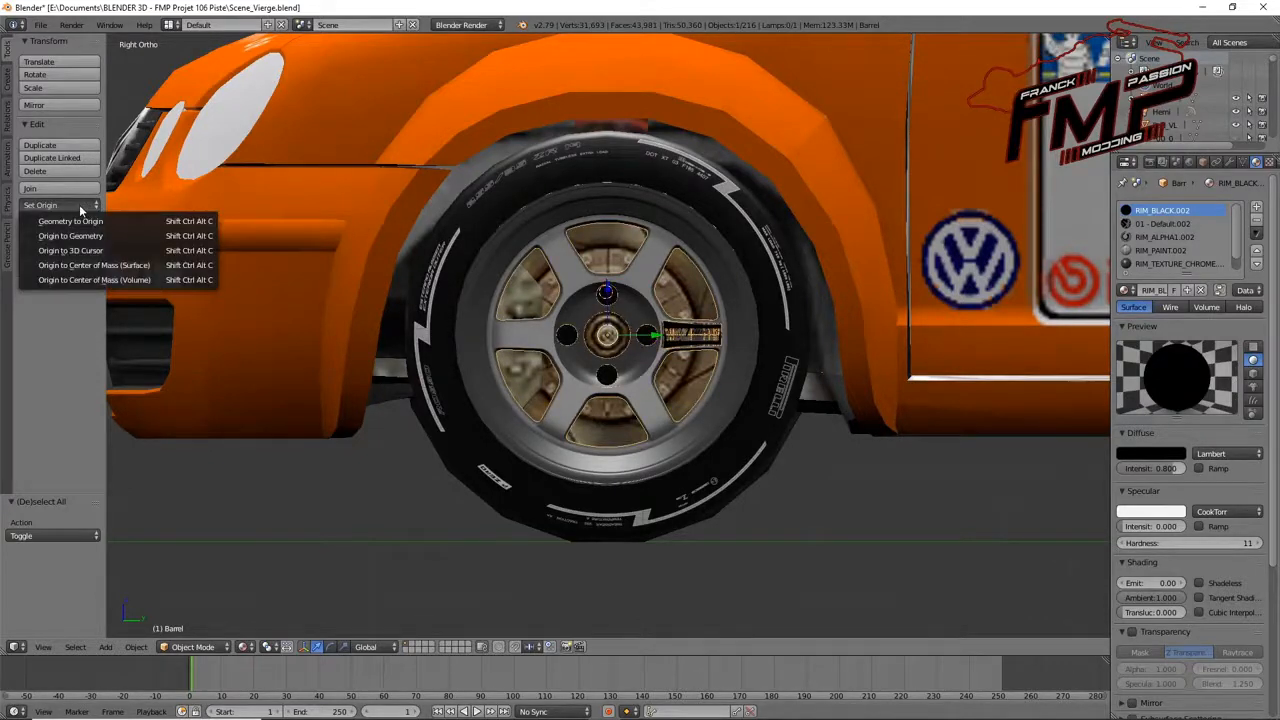
pyautogui.click(86, 250)
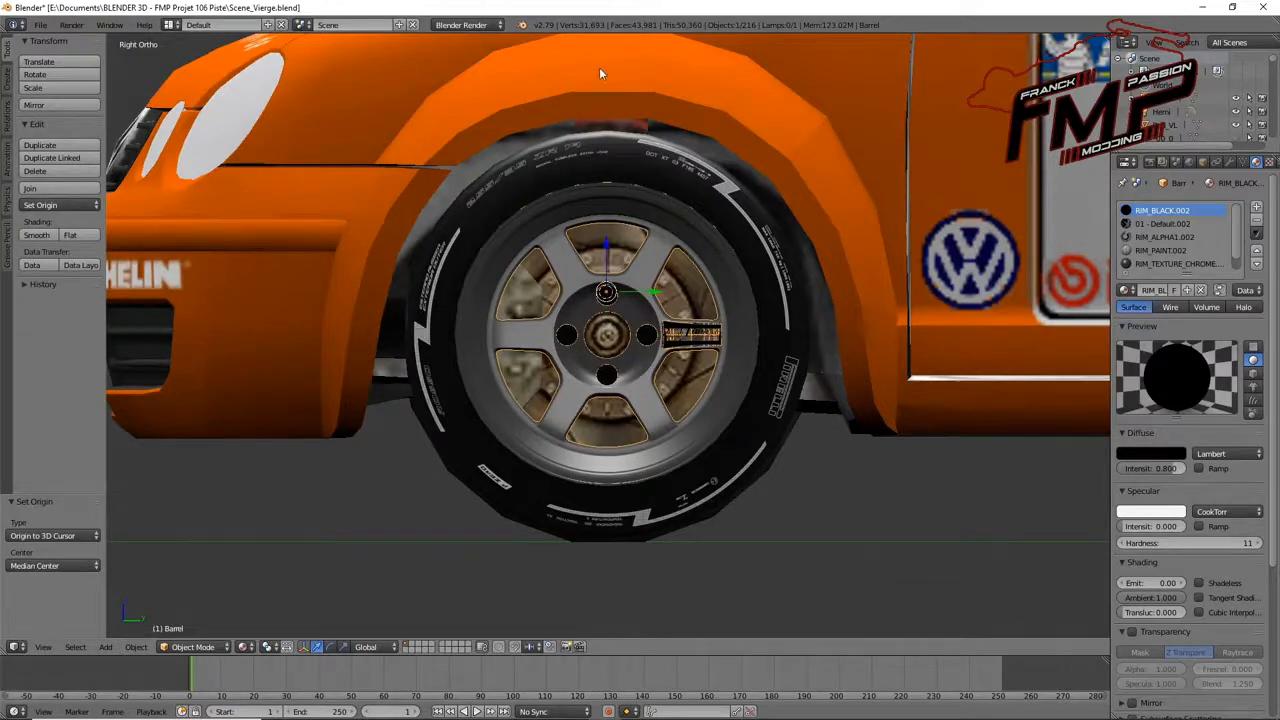
pyautogui.press('r')
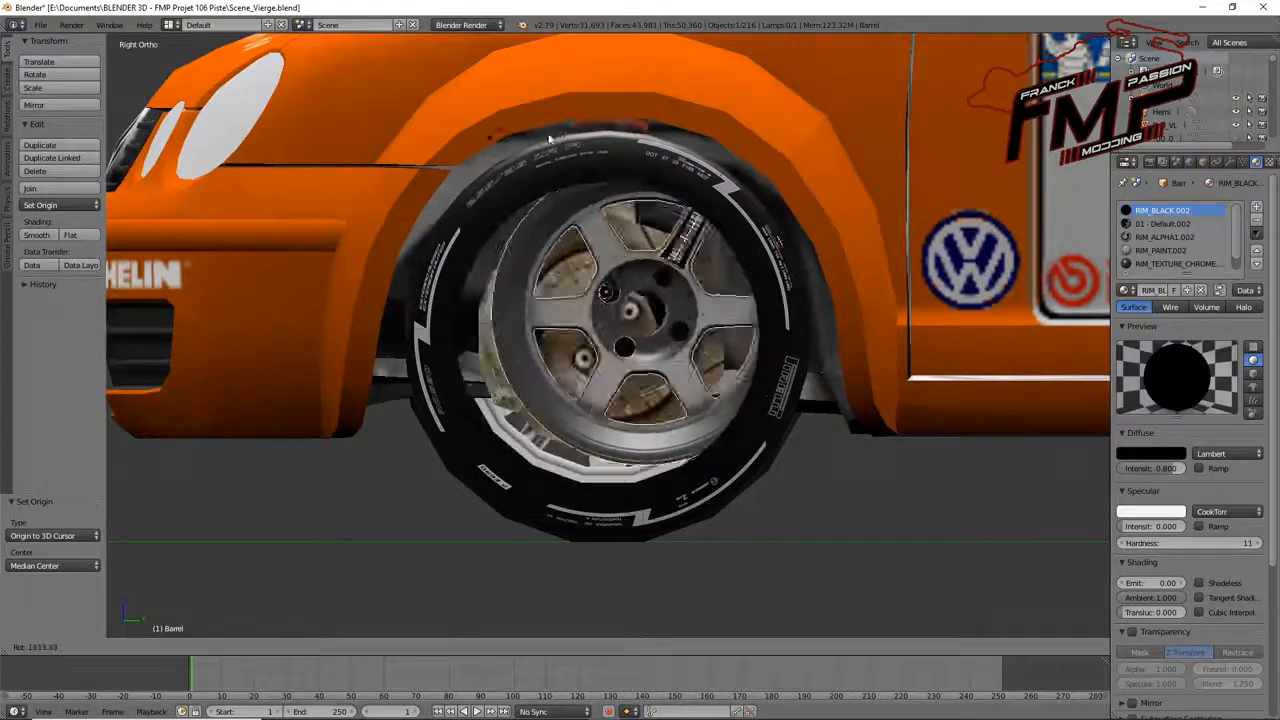
pyautogui.press('Escape')
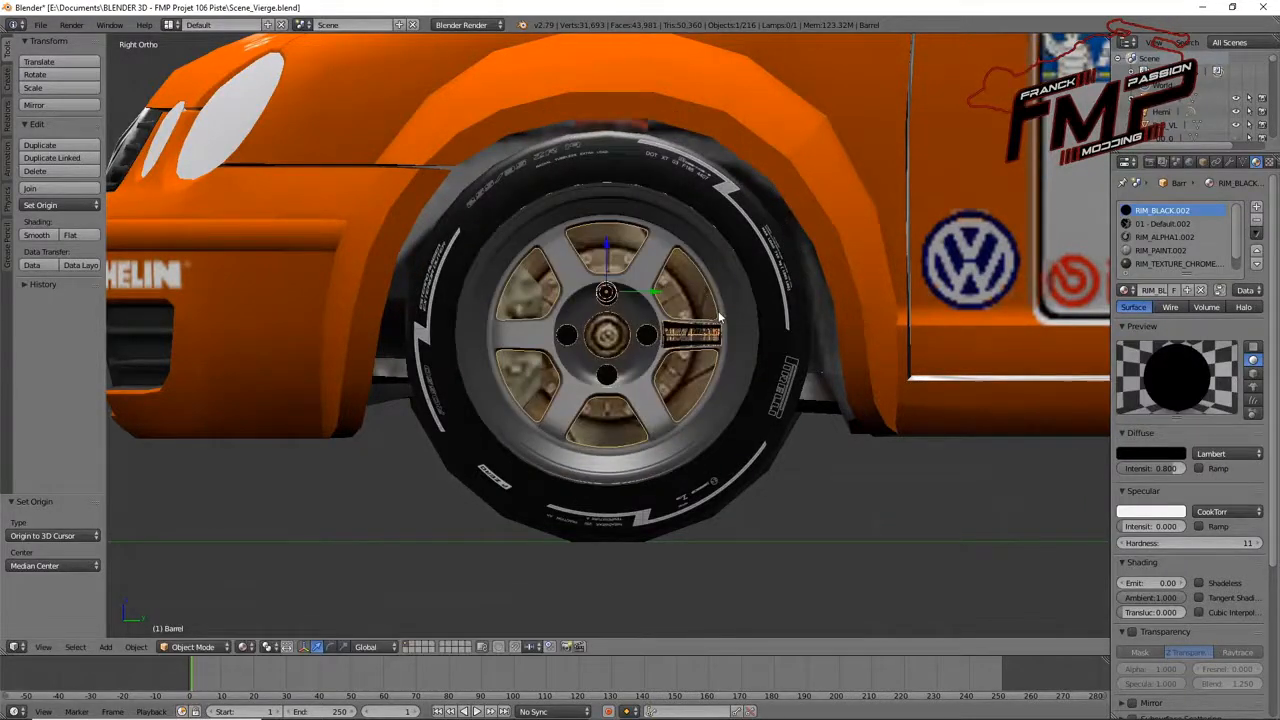
# - Deselect everything and examine the whole car in a three-quarter view with the replacement front wheel
pyautogui.press('a')
pyautogui.scroll(-5, 544, 310)
pyautogui.moveTo(545, 336); pyautogui.dragTo(679, 371, button='middle')
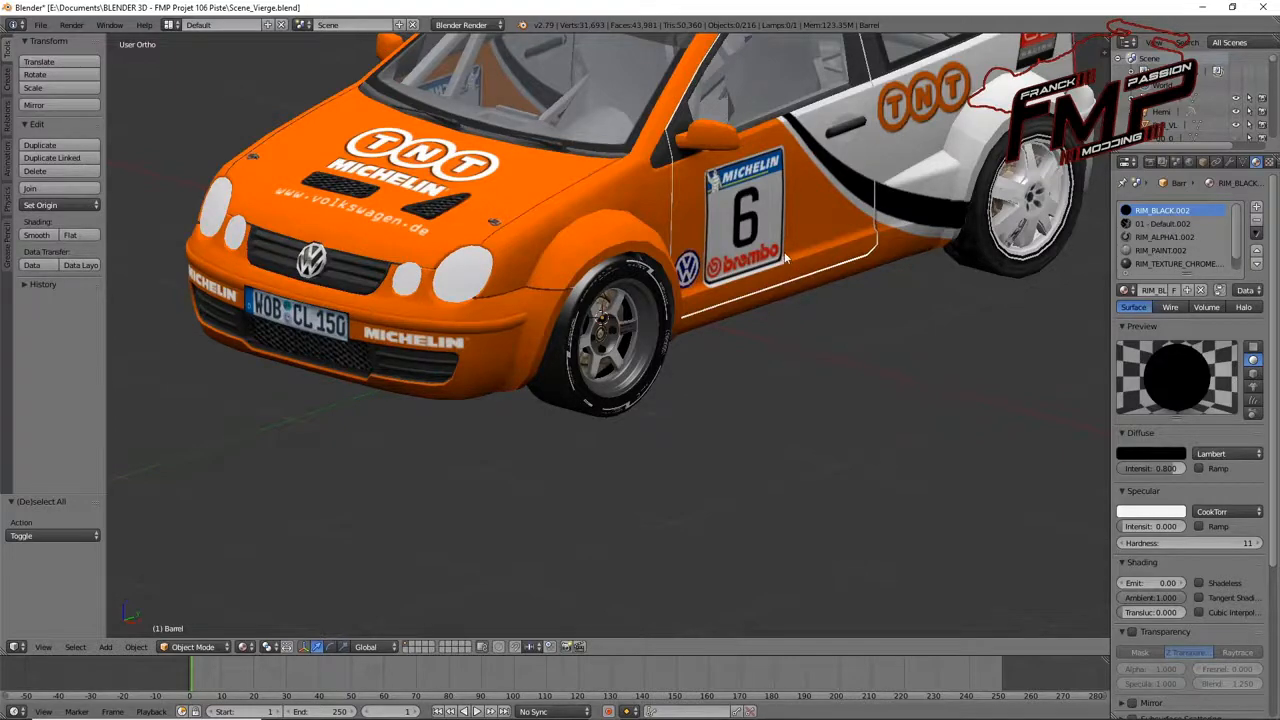
pyautogui.scroll(-4, 784, 251)
pyautogui.keyDown('shift'); pyautogui.moveTo(784, 251); pyautogui.dragTo(768, 437, button='middle'); pyautogui.keyUp('shift')
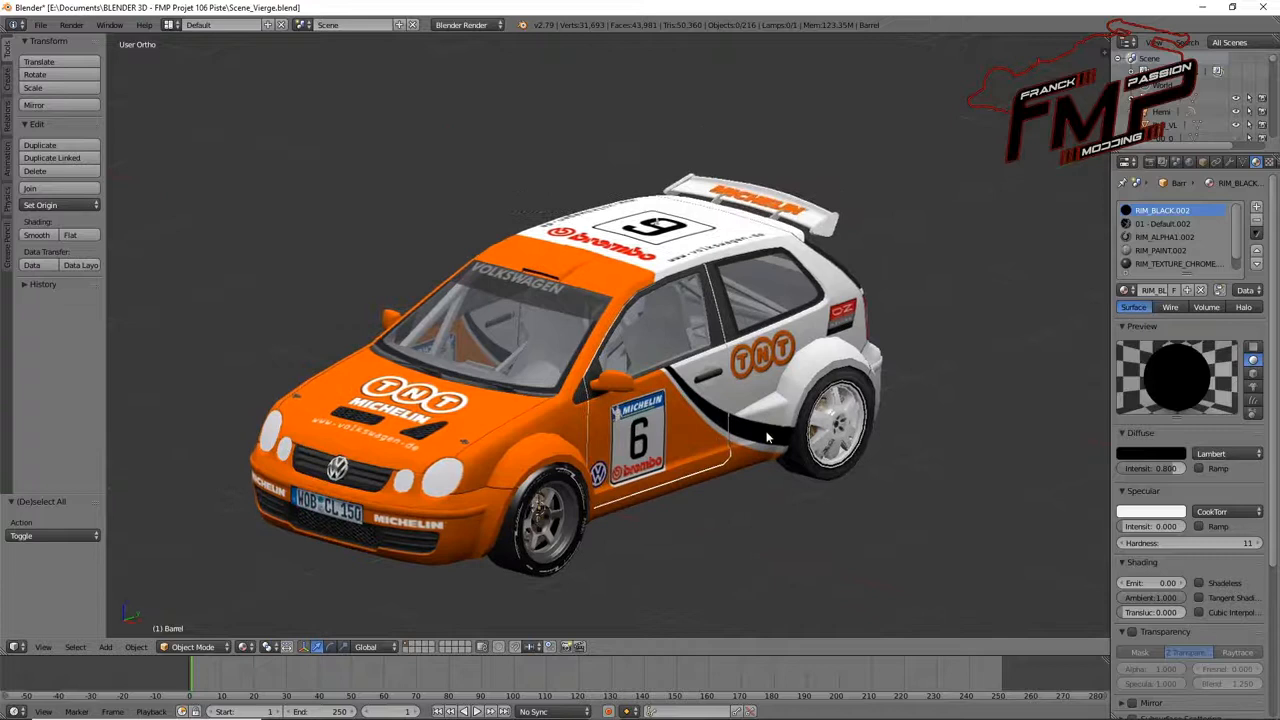